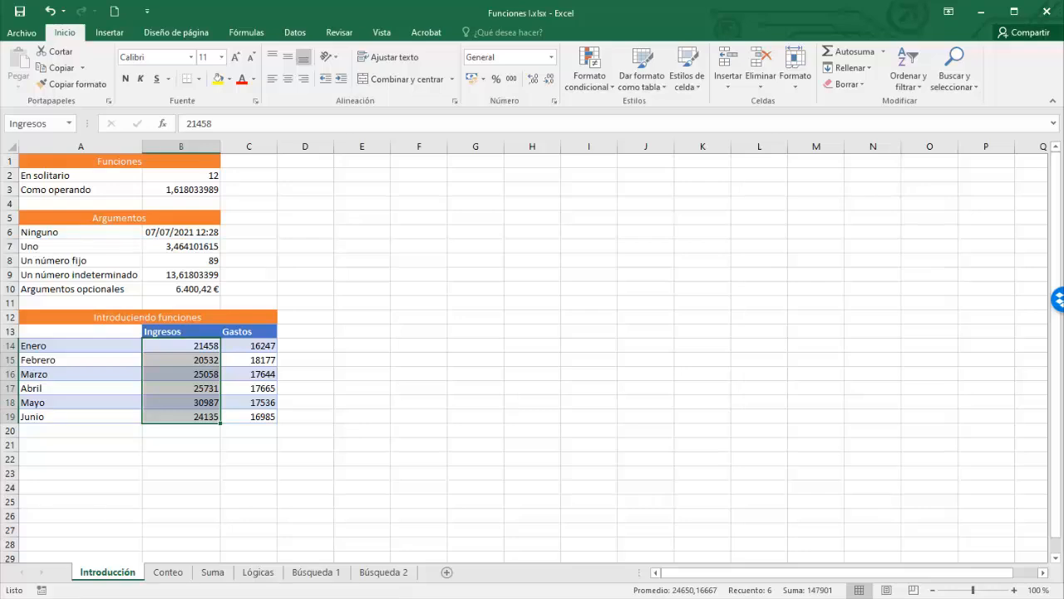
- Review the example formulas in B2 through B10: square root, golden ratio, AHORA, random, SUMA, VF
click(211, 177)
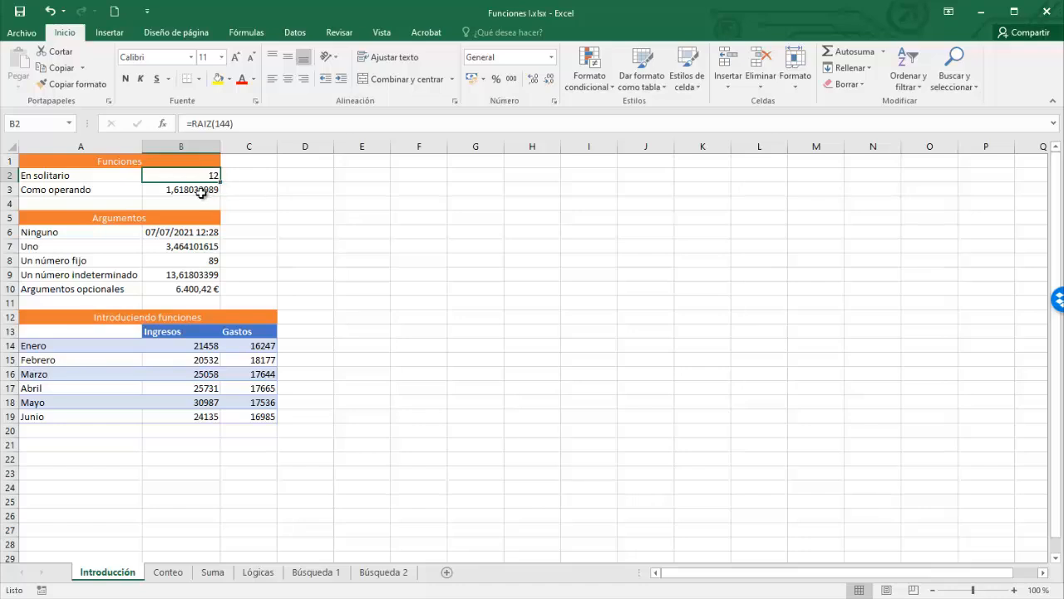
click(201, 192)
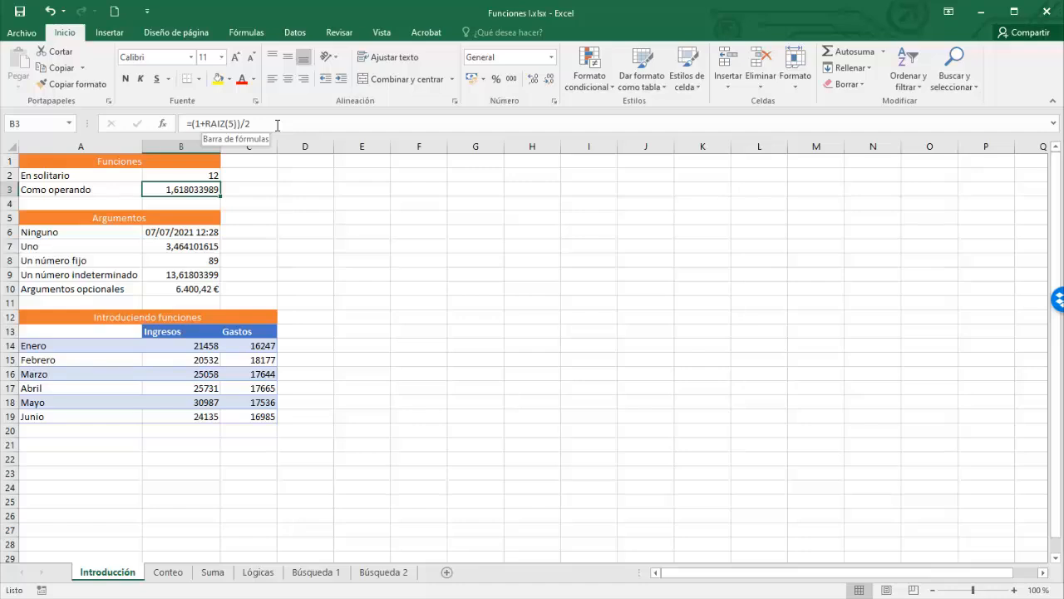
click(160, 233)
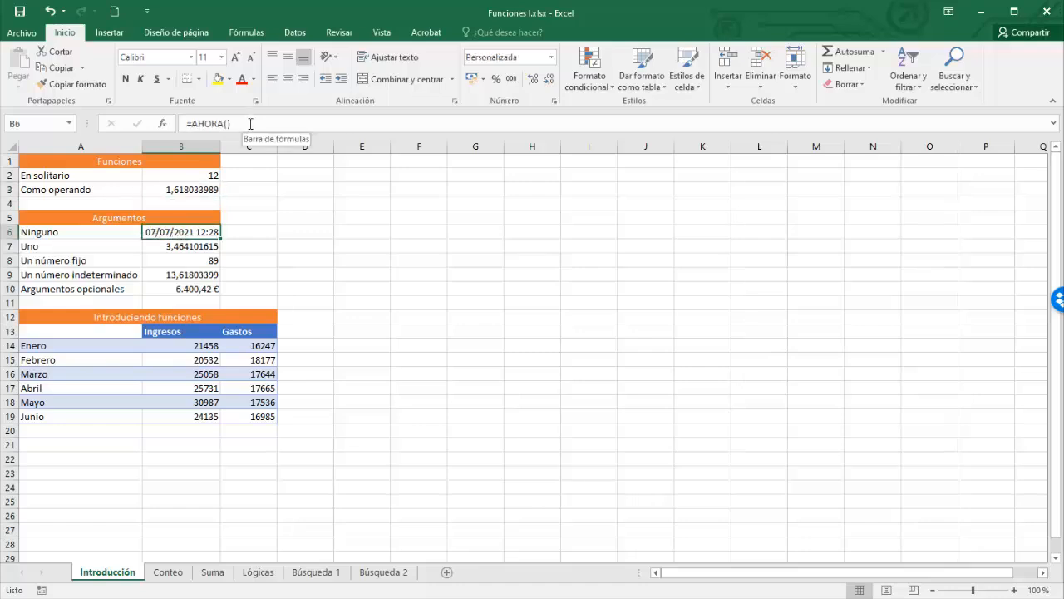
click(179, 248)
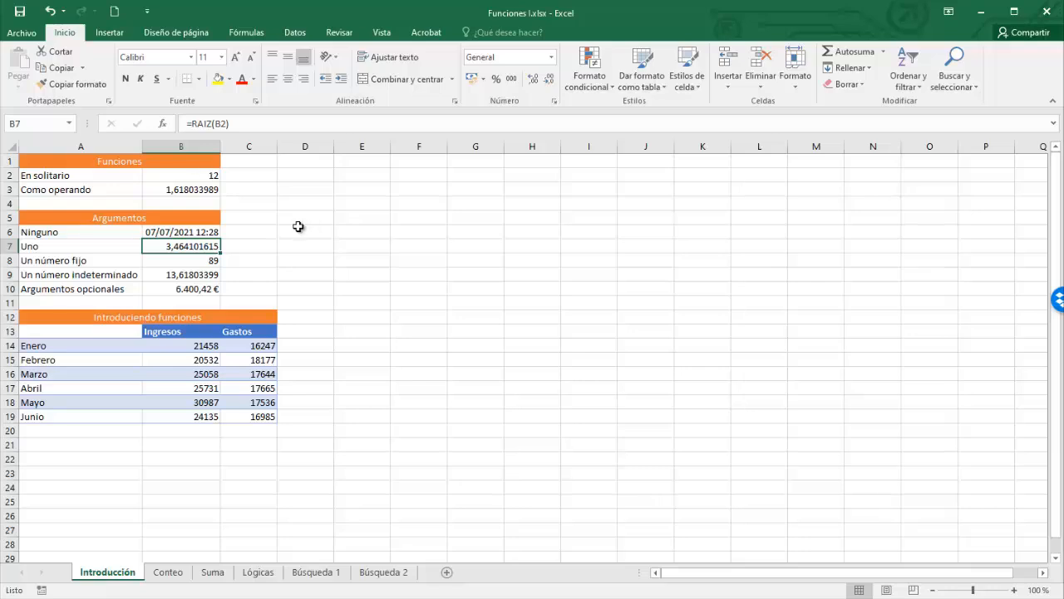
click(202, 261)
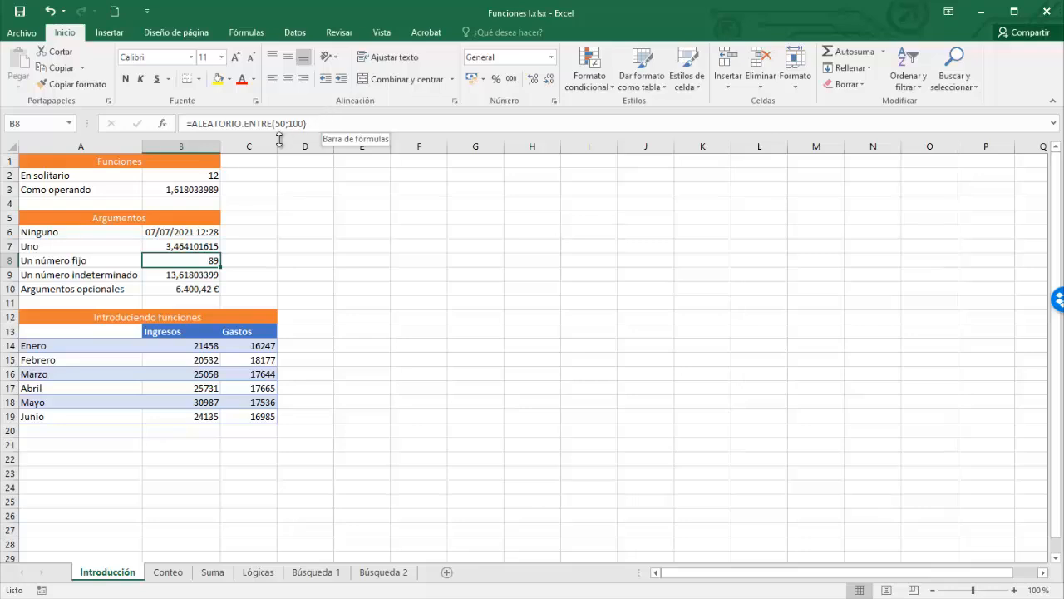
click(181, 275)
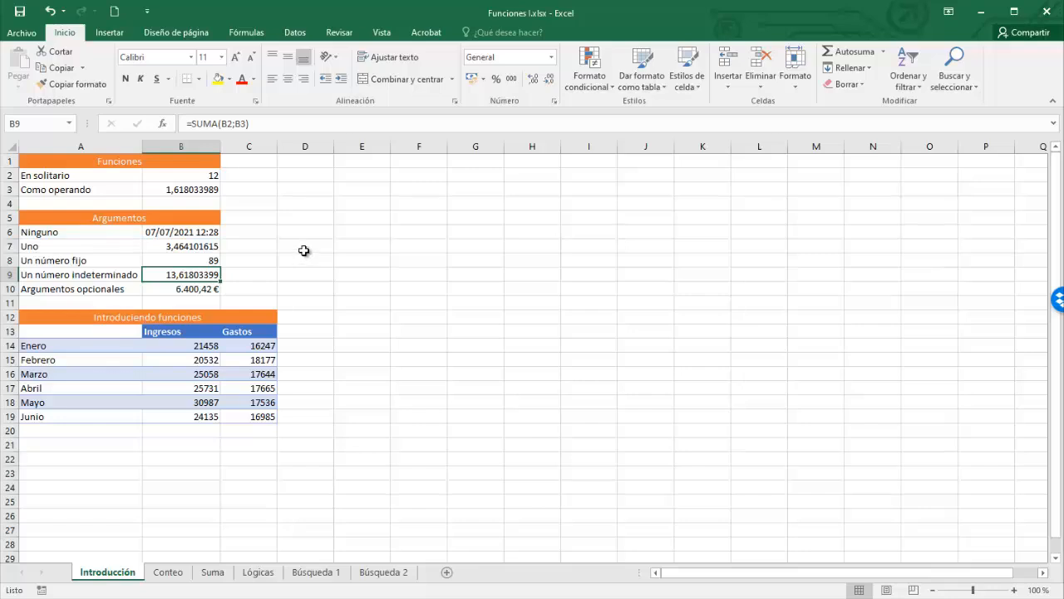
click(194, 289)
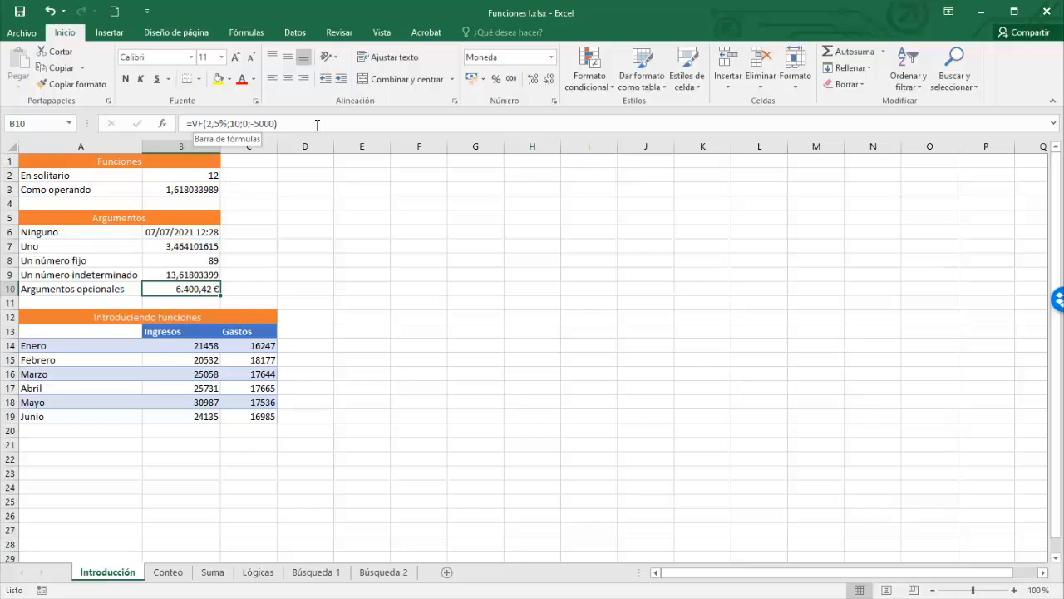
- Inspect the nper, pago and va argument hints of the VF formula in B10, leaving it unchanged
click(202, 123)
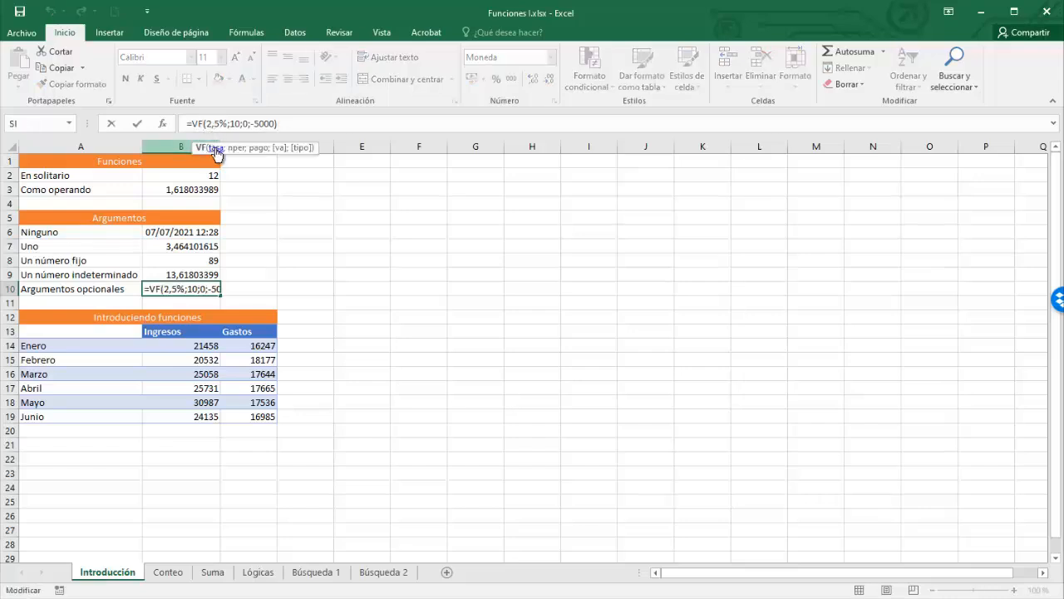
click(235, 123)
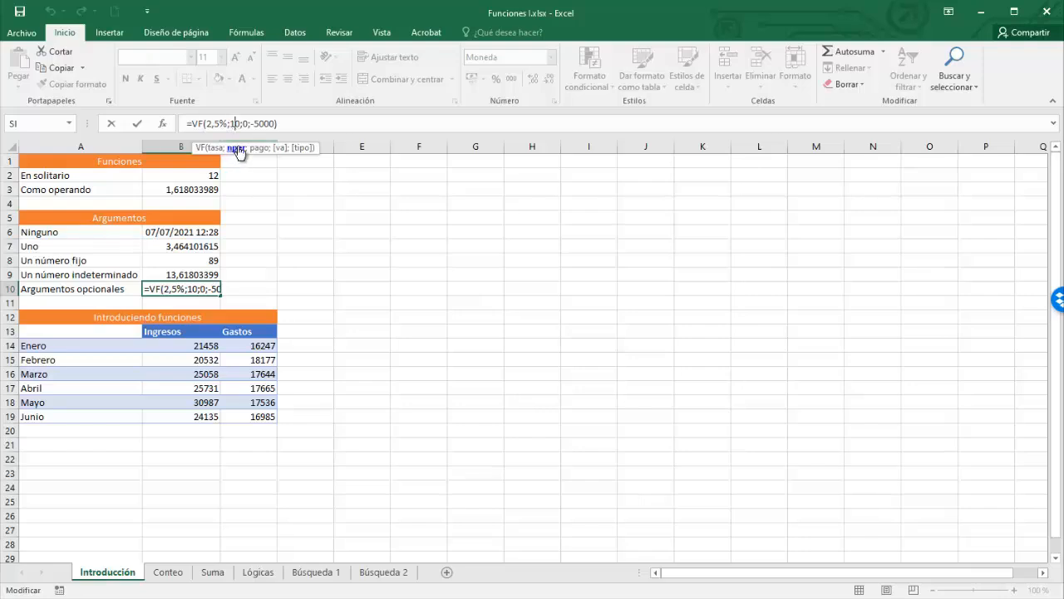
click(245, 123)
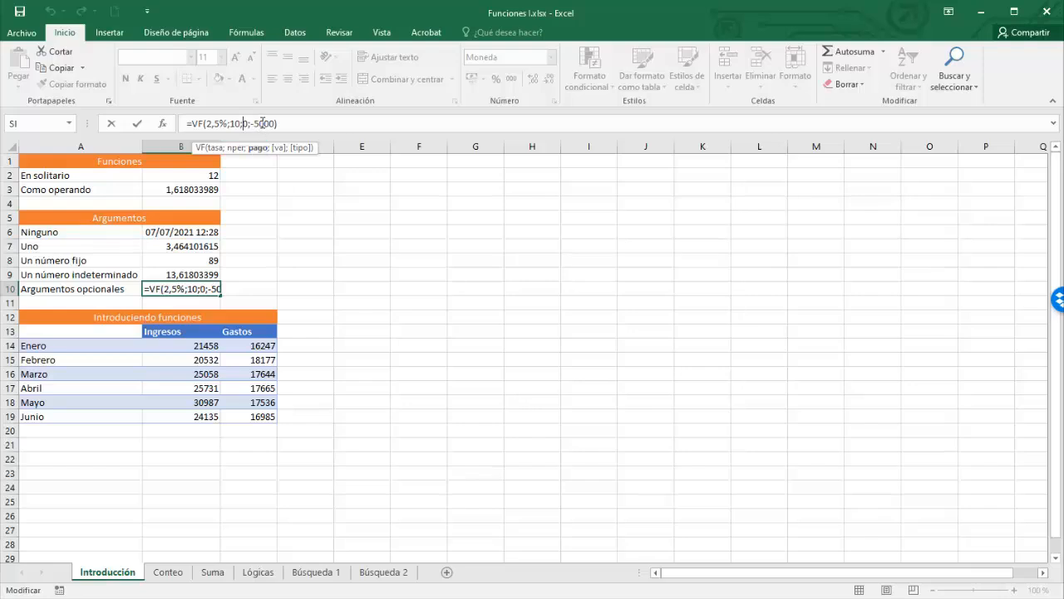
click(263, 123)
key(ctrl+Return)
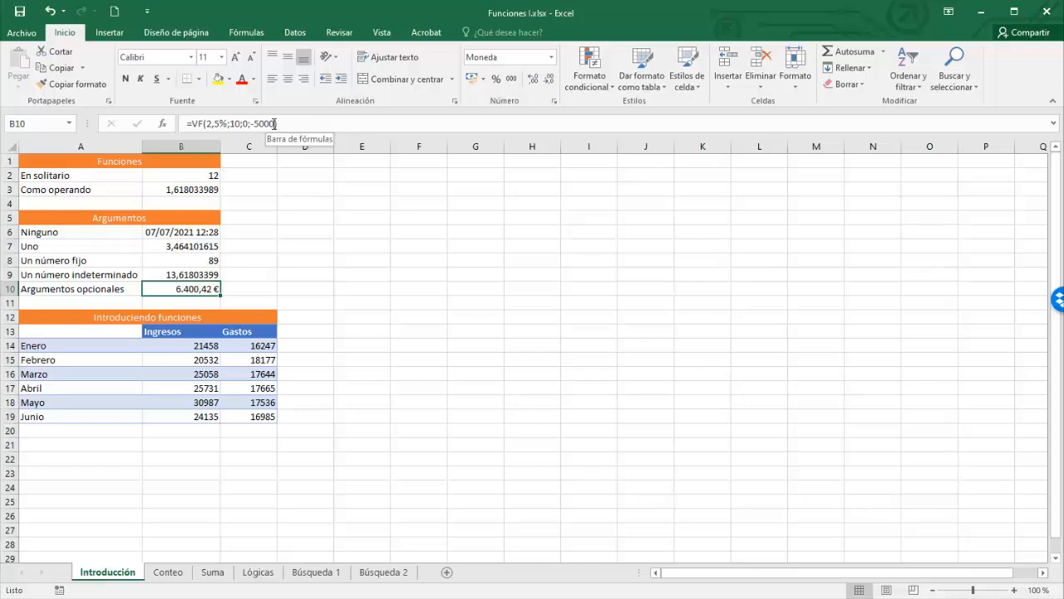
- Recheck the formulas in B2 and B7, then select the Ingresos values B14:B19
click(205, 173)
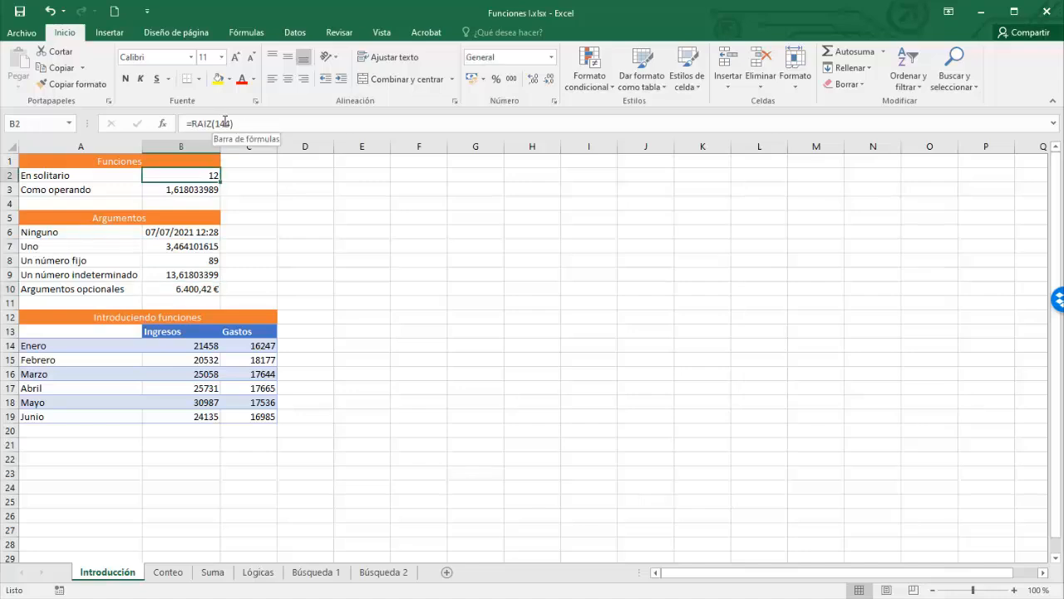
click(204, 245)
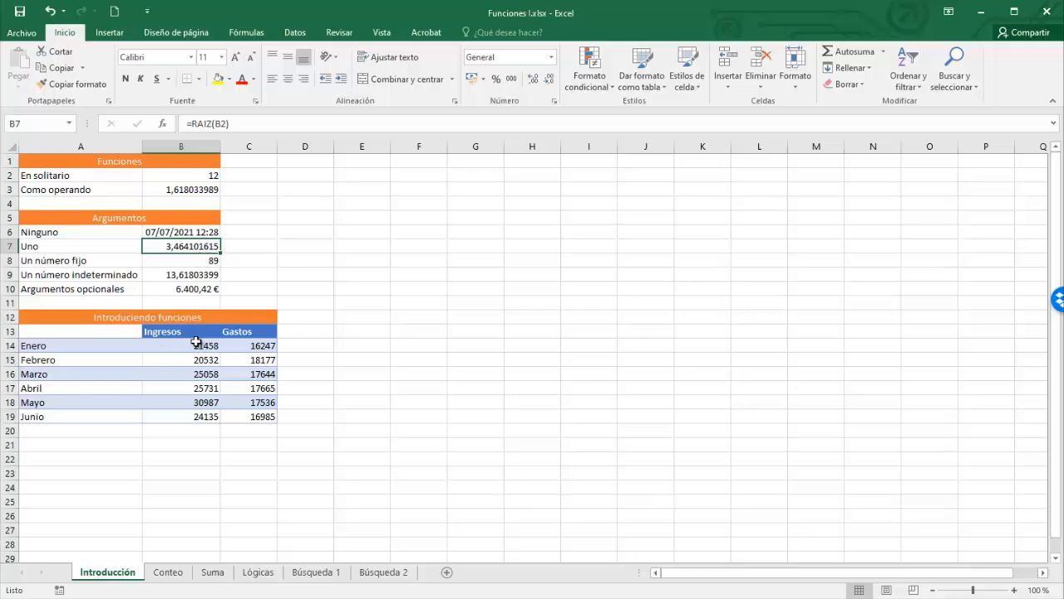
drag(191, 345, 192, 415)
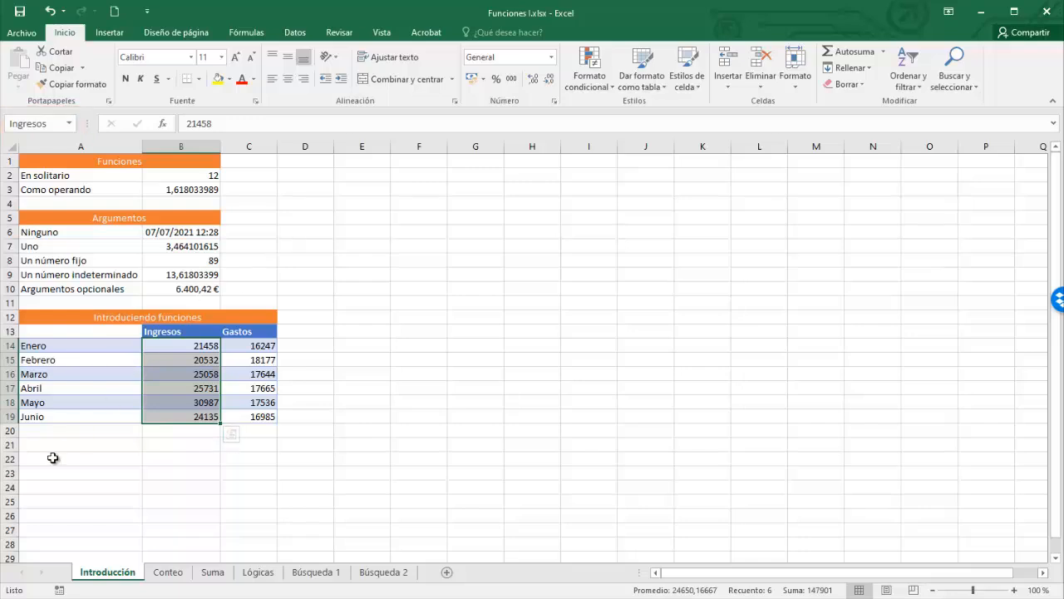
- Enter =PROMEDIO(Ingresos) in B20, giving an average of 24650,16667
click(192, 431)
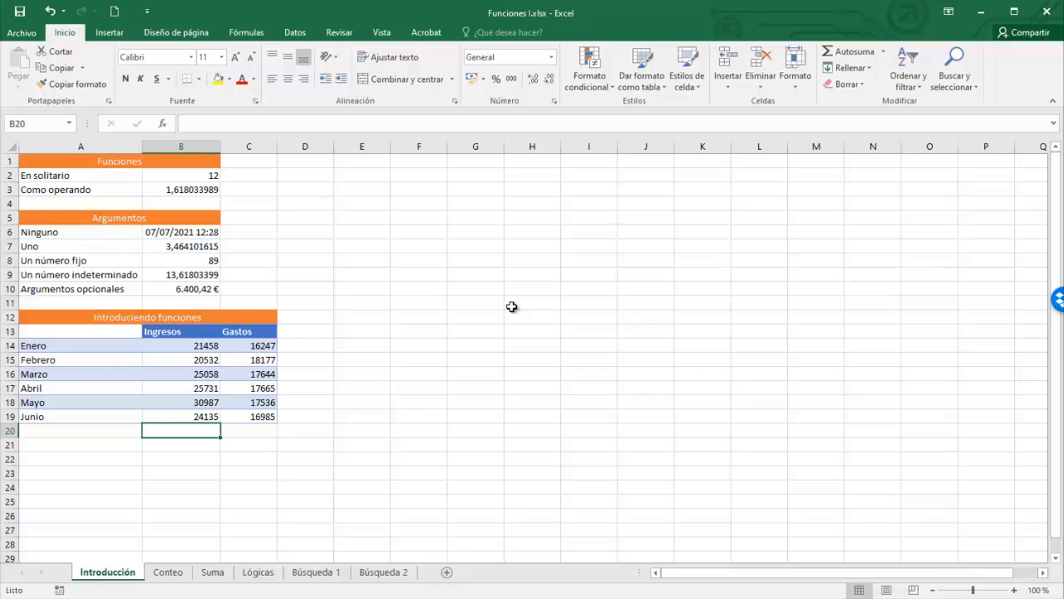
text(=)
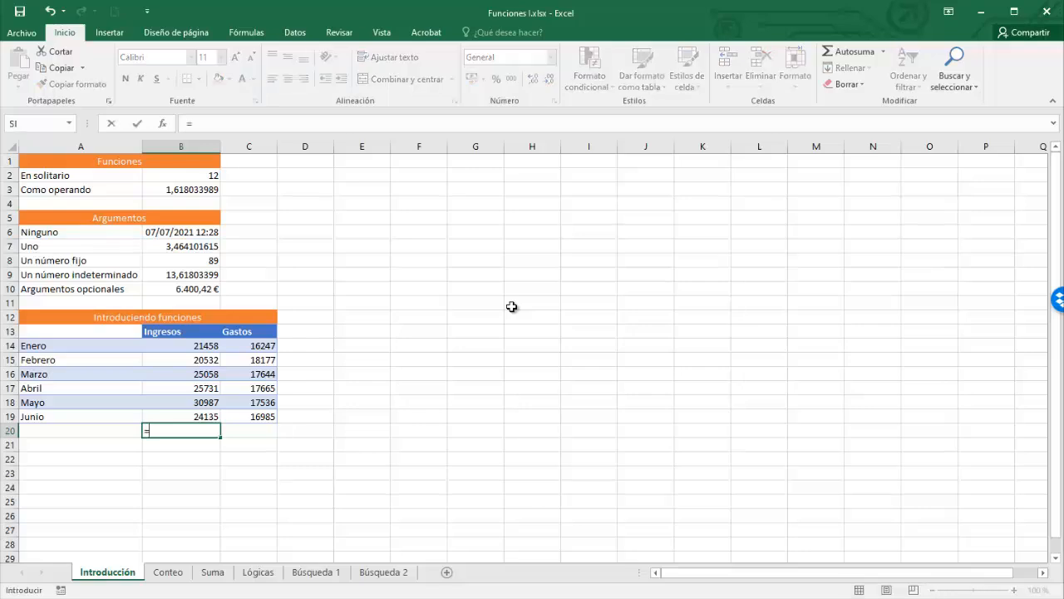
text(pr)
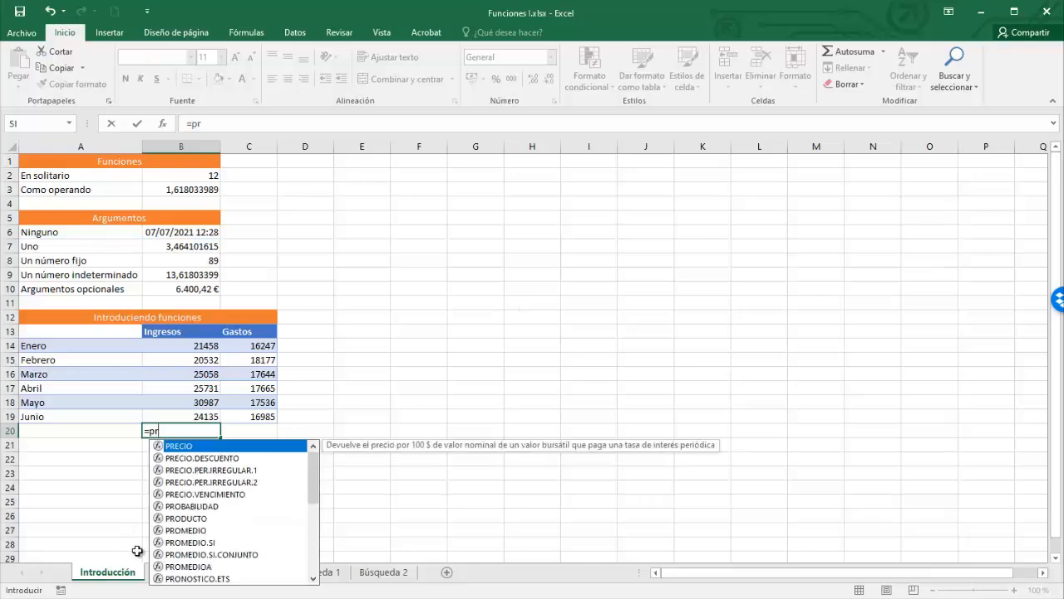
click(180, 532)
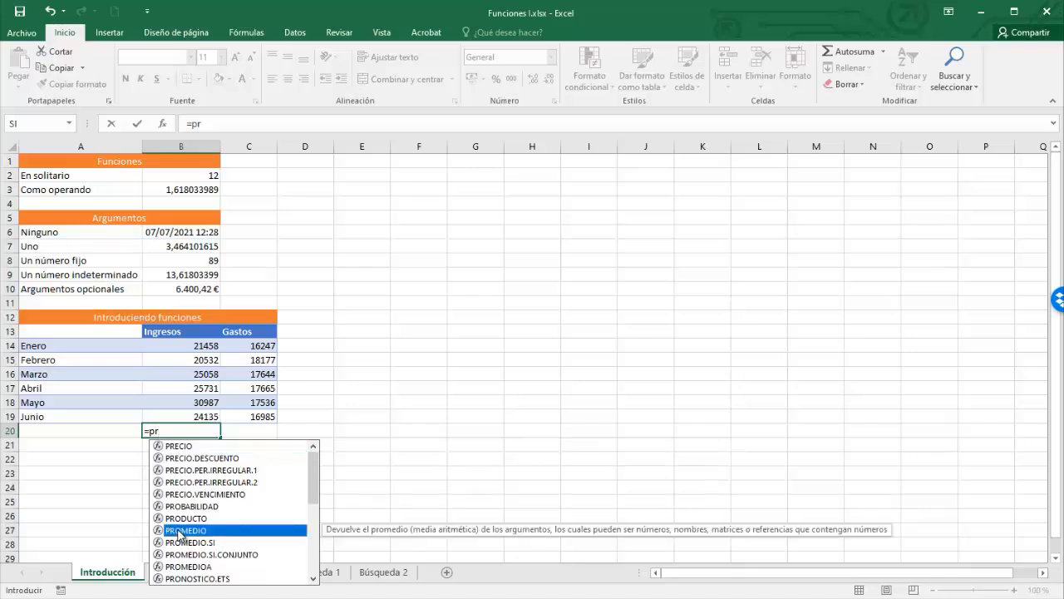
double_click(179, 530)
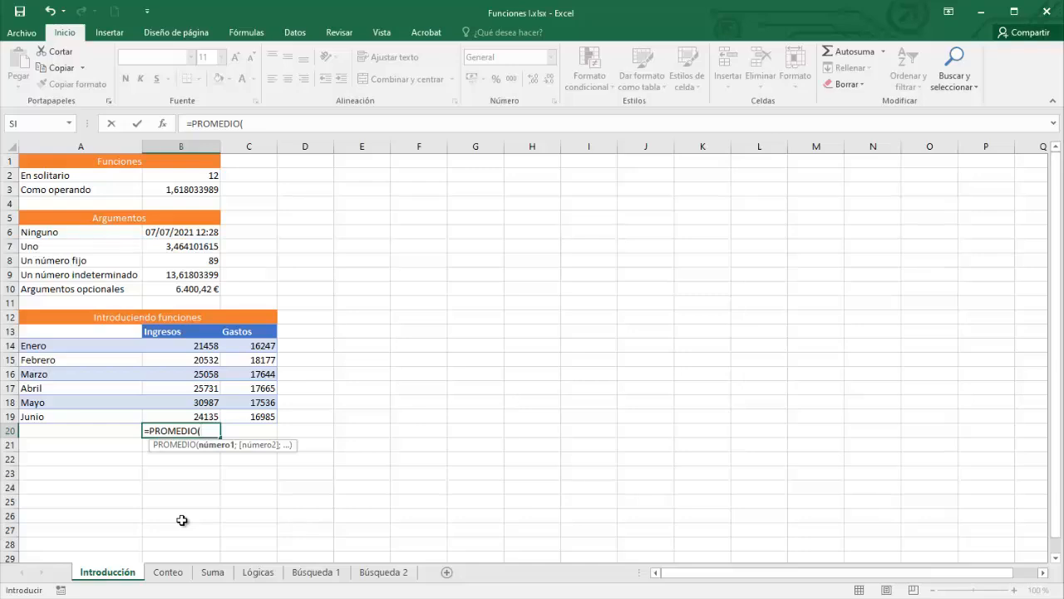
text(In)
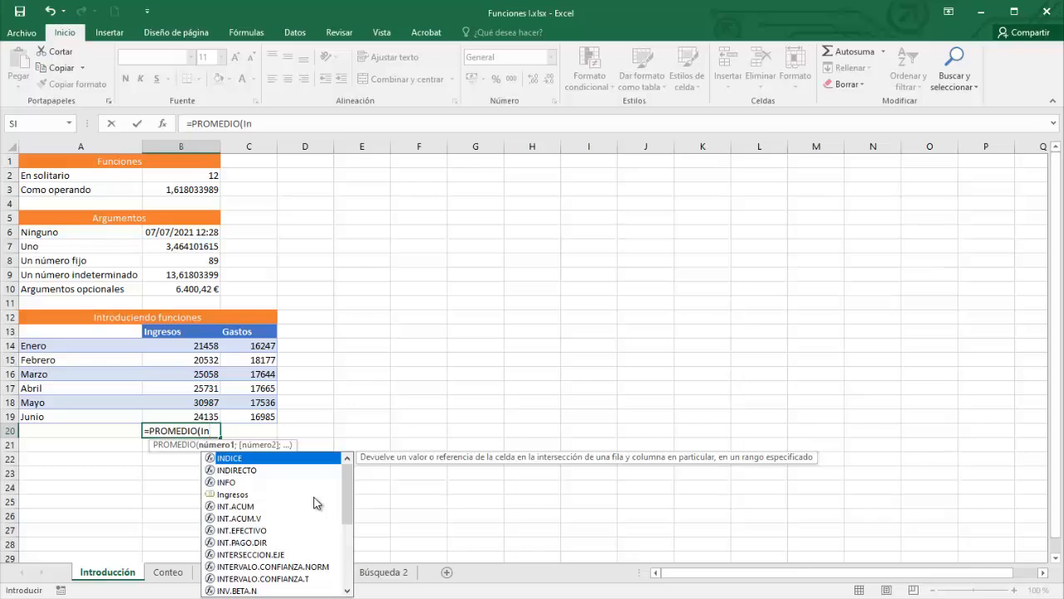
double_click(238, 495)
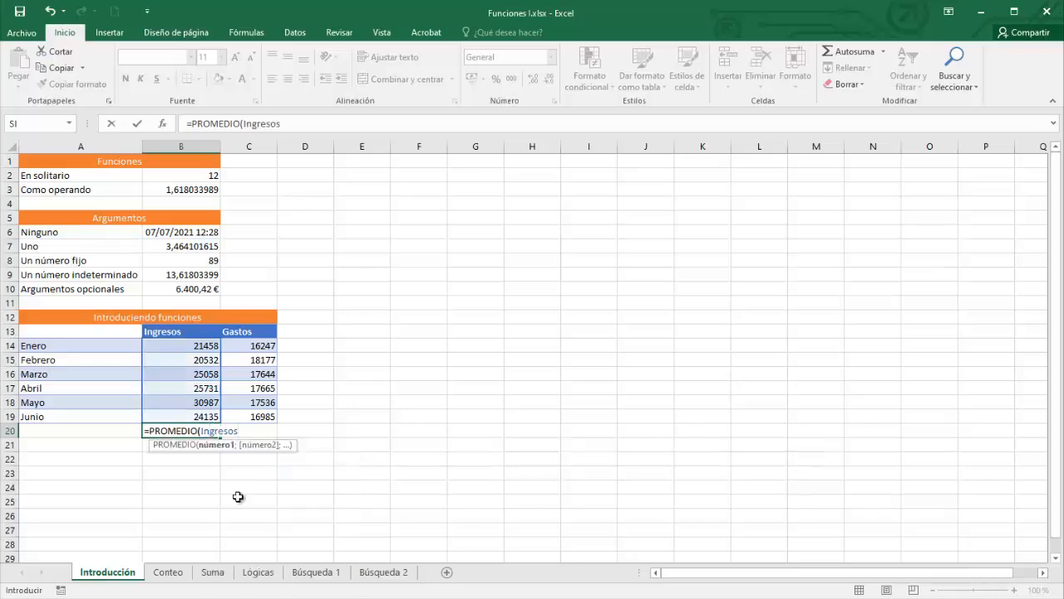
text())
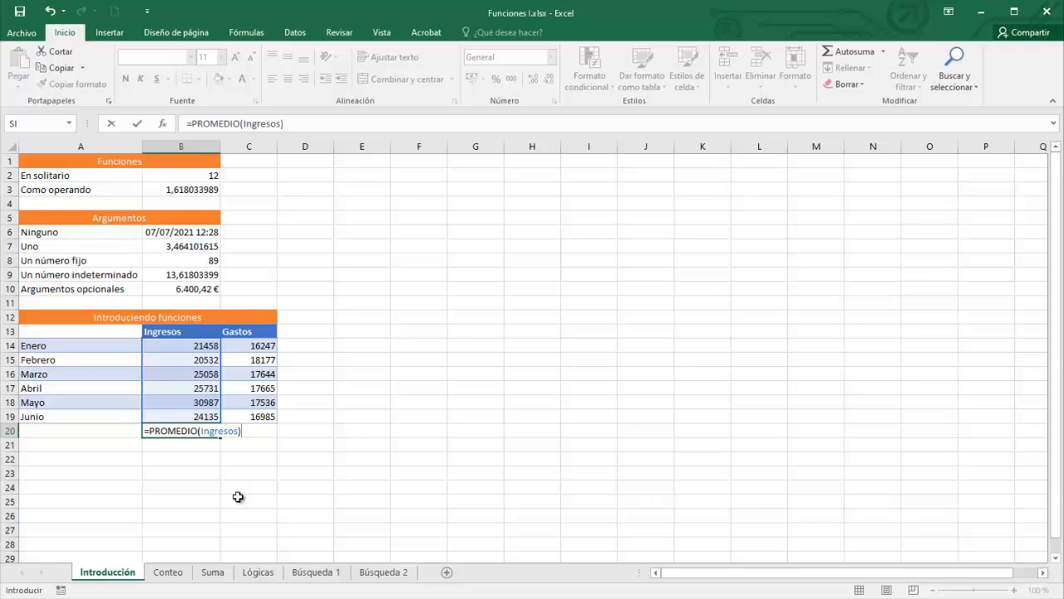
key(Return)
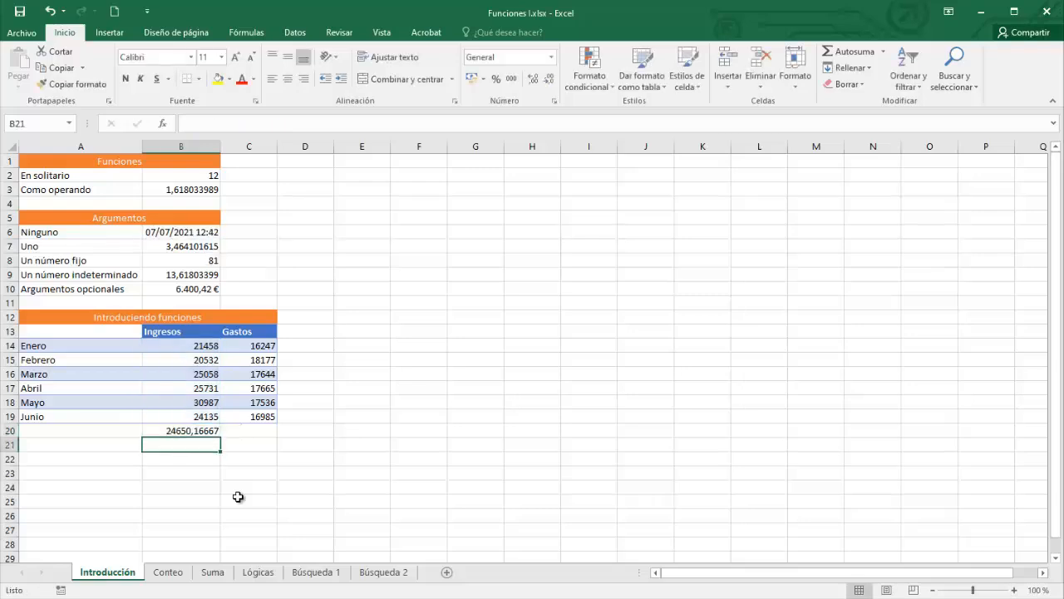
click(203, 429)
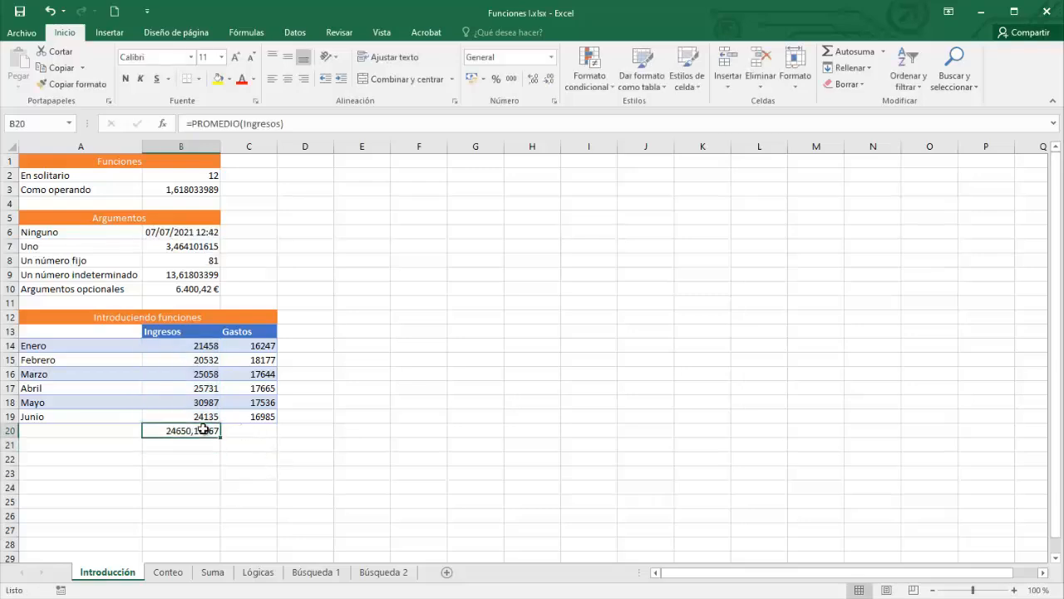
double_click(266, 124)
key(BackSpace)
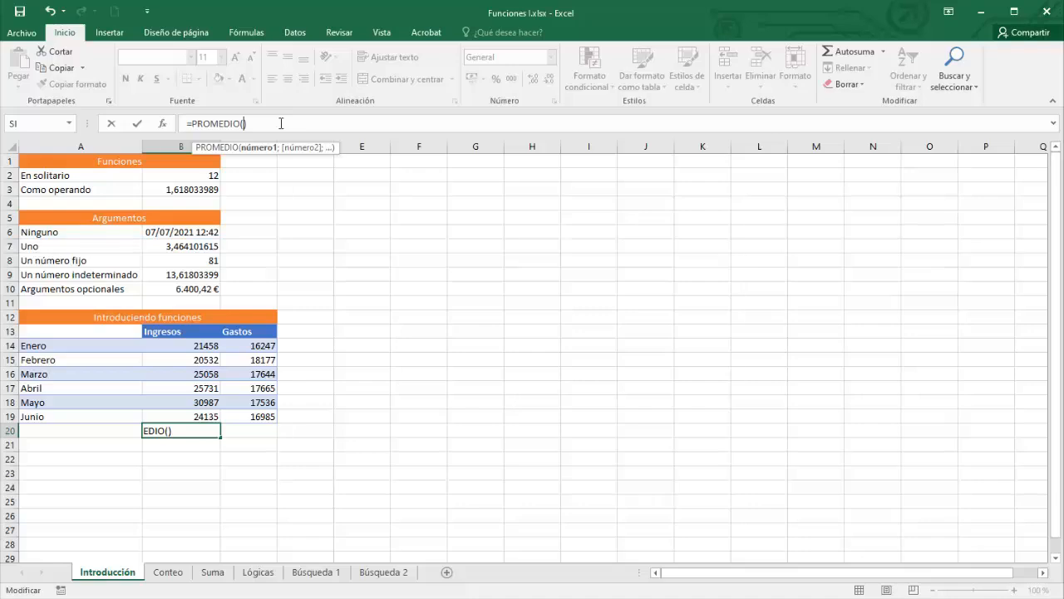
text(In)
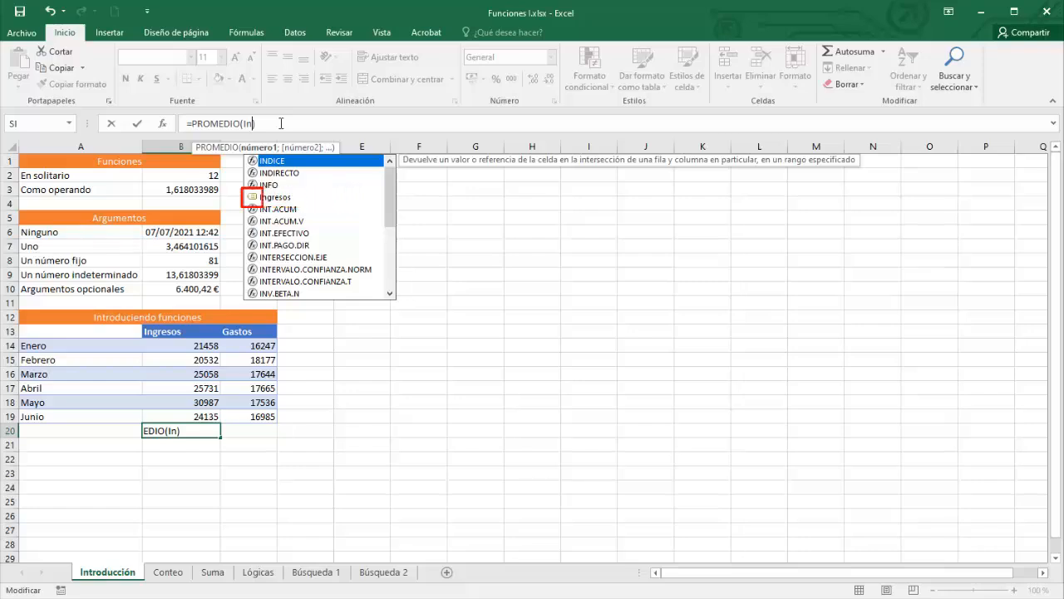
key(BackSpace)
key(BackSpace)
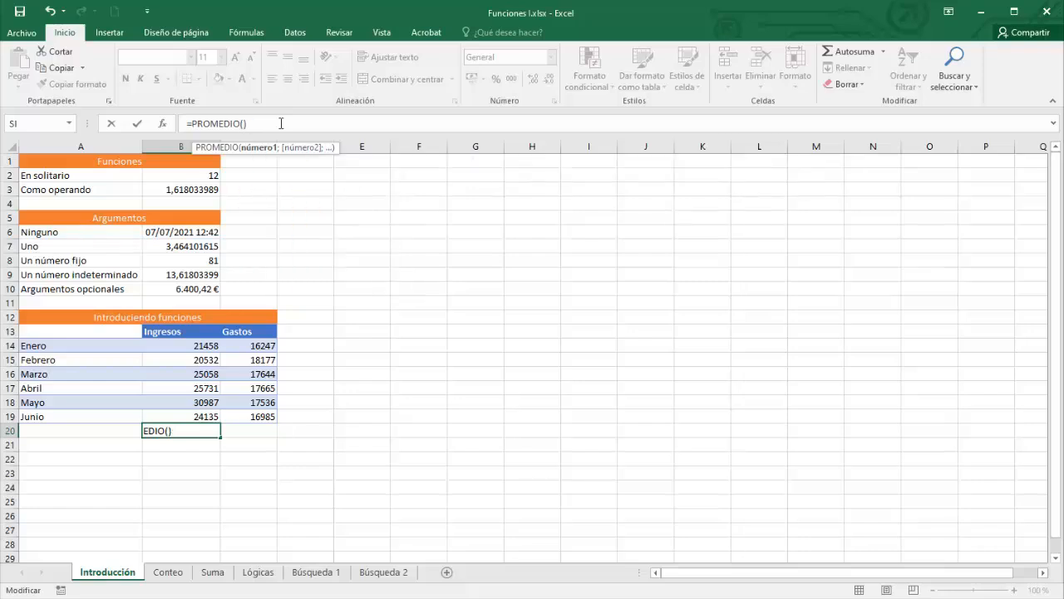
text())
key(F3)
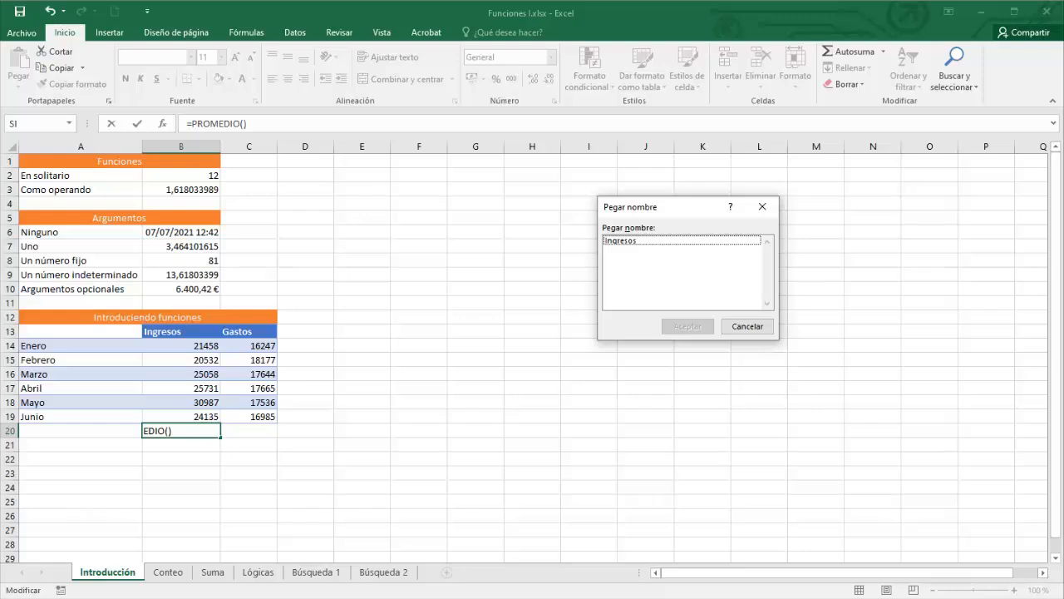
key(Return)
key(Return)
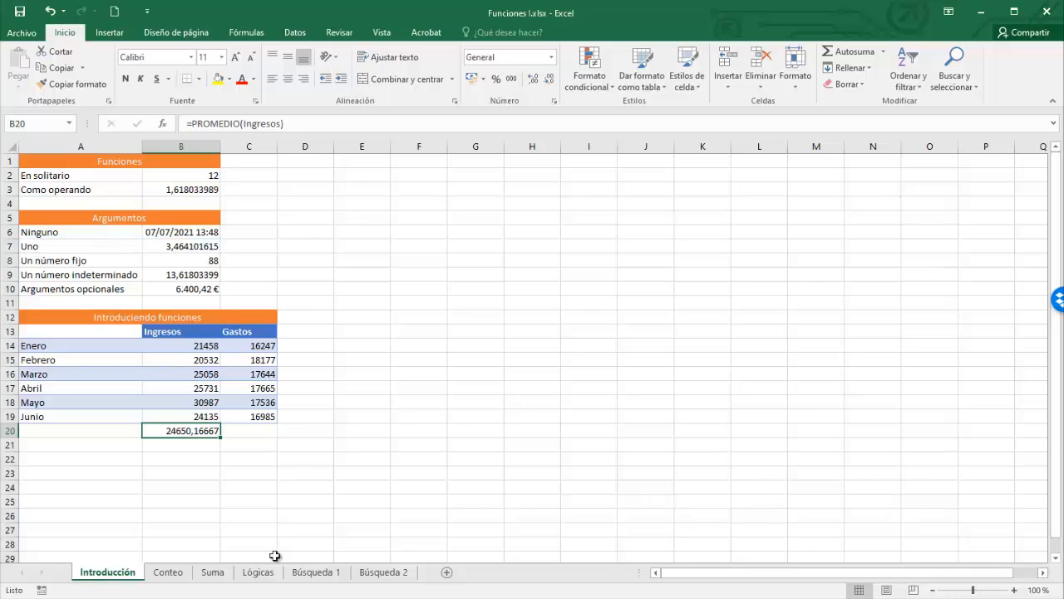
click(169, 573)
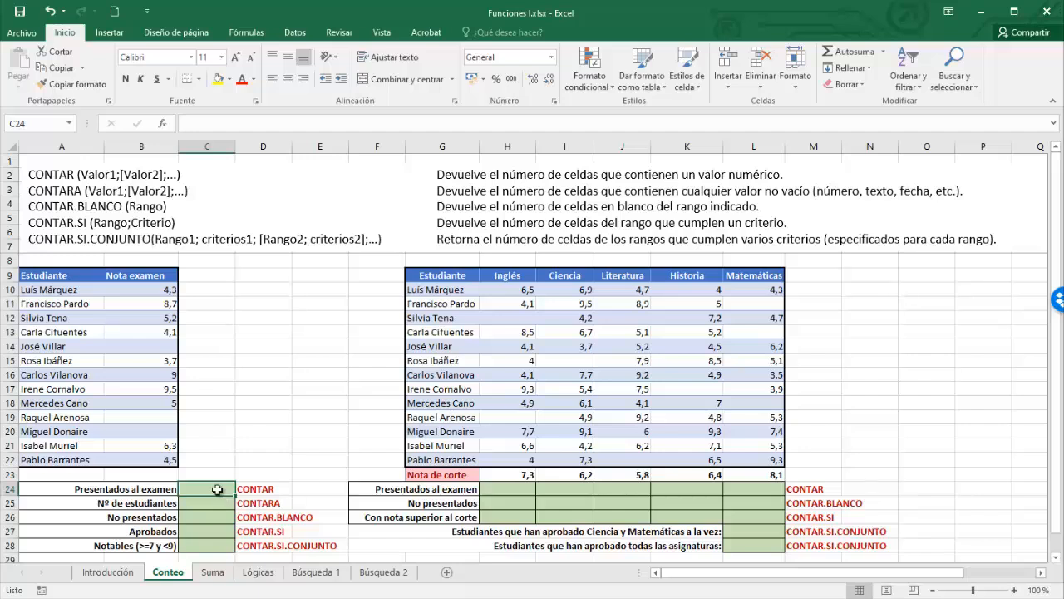
- Enter =CONTAR(B10:B22) in C24 to count the 10 students presented for the exam
text(=contar)
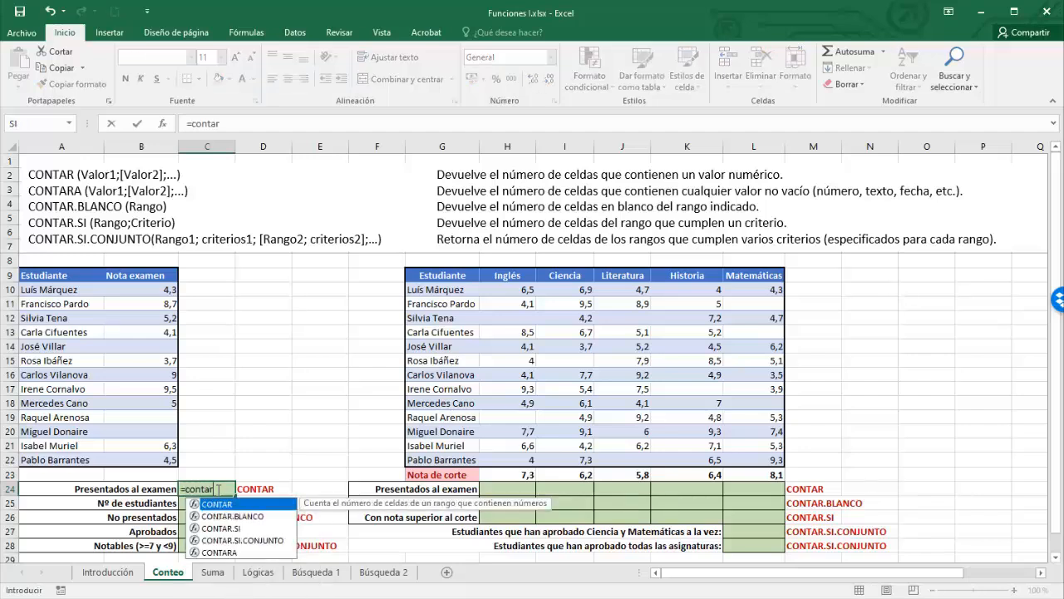
key(Tab)
drag(162, 289, 163, 460)
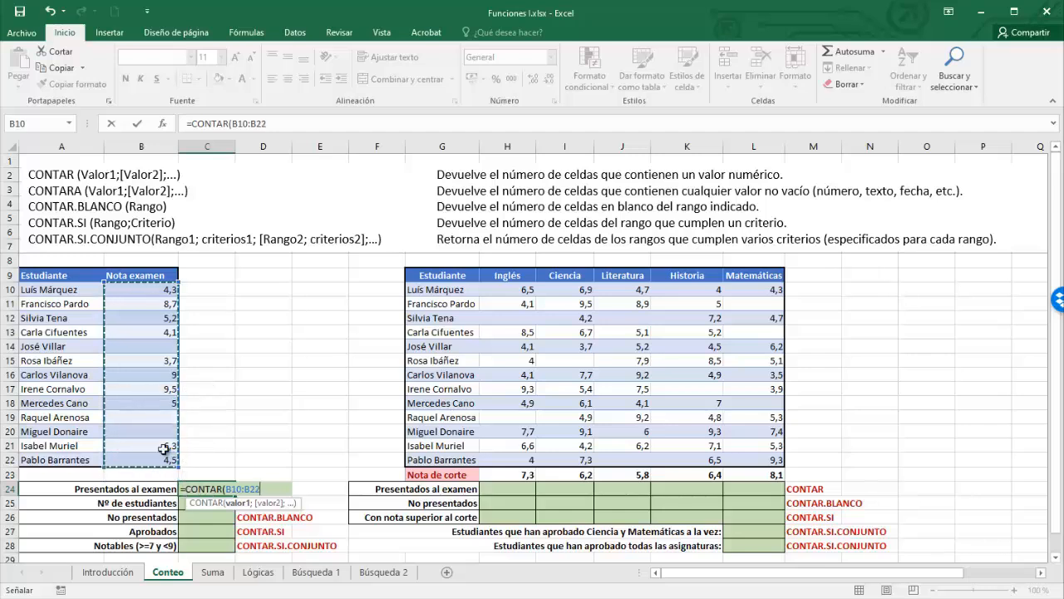
text())
key(Return)
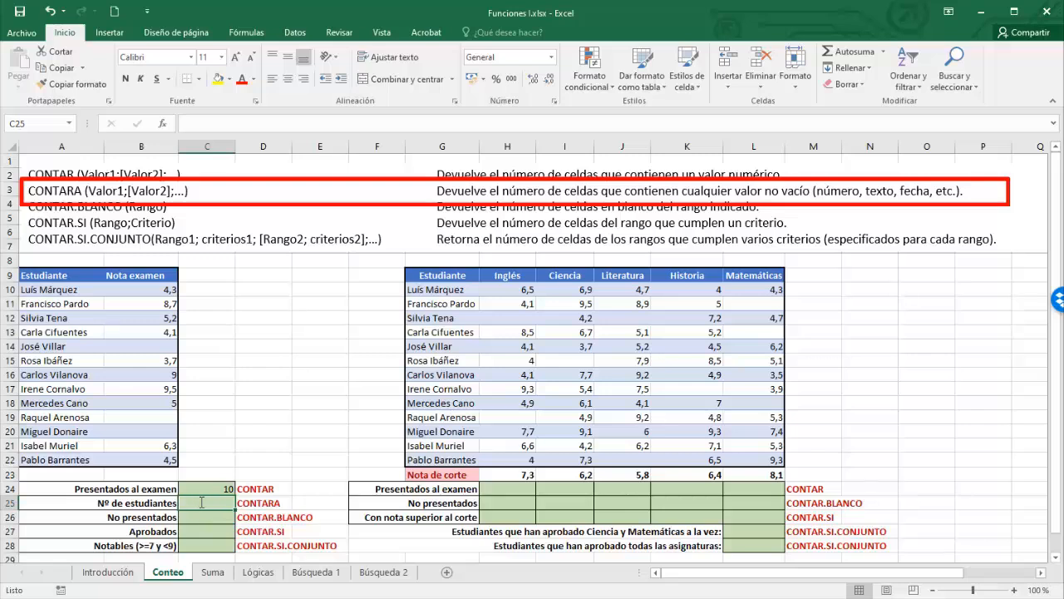
text(=conta)
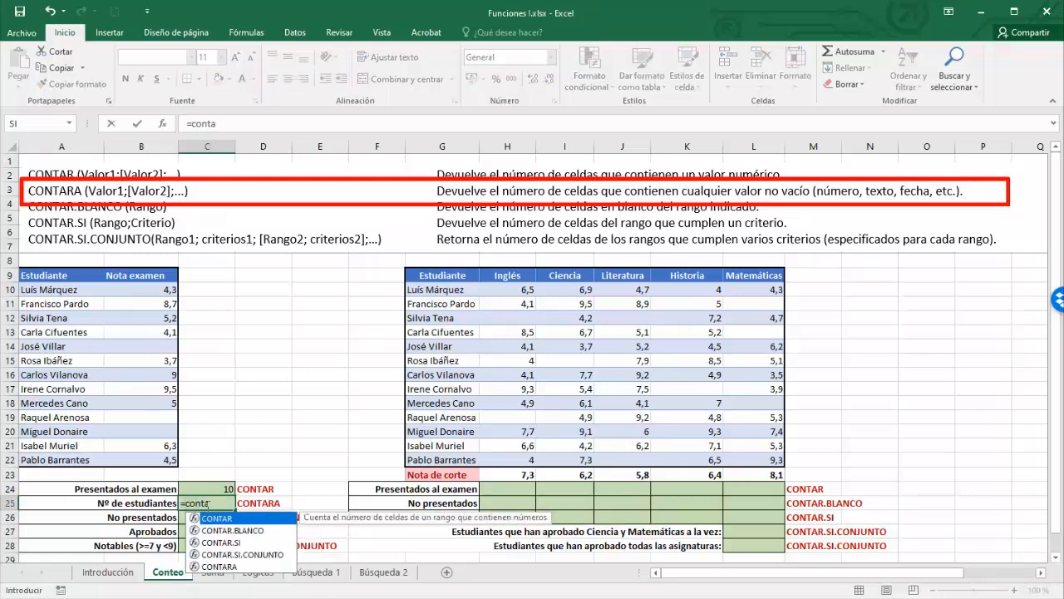
- Enter =CONTARA(A10:A22) in C25 to count all 13 listed students
click(226, 567)
double_click(226, 567)
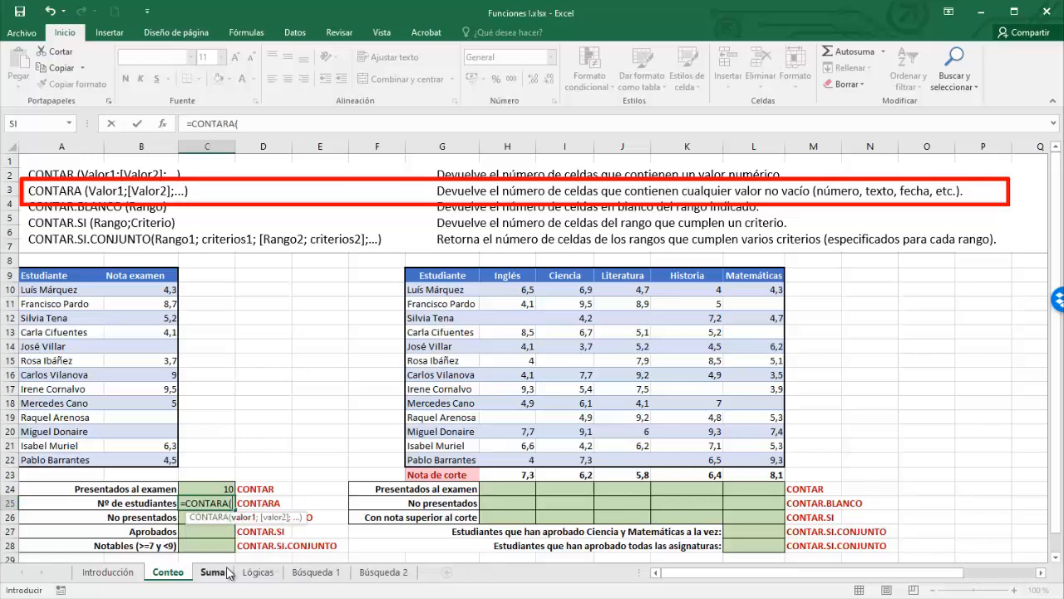
drag(85, 291, 83, 455)
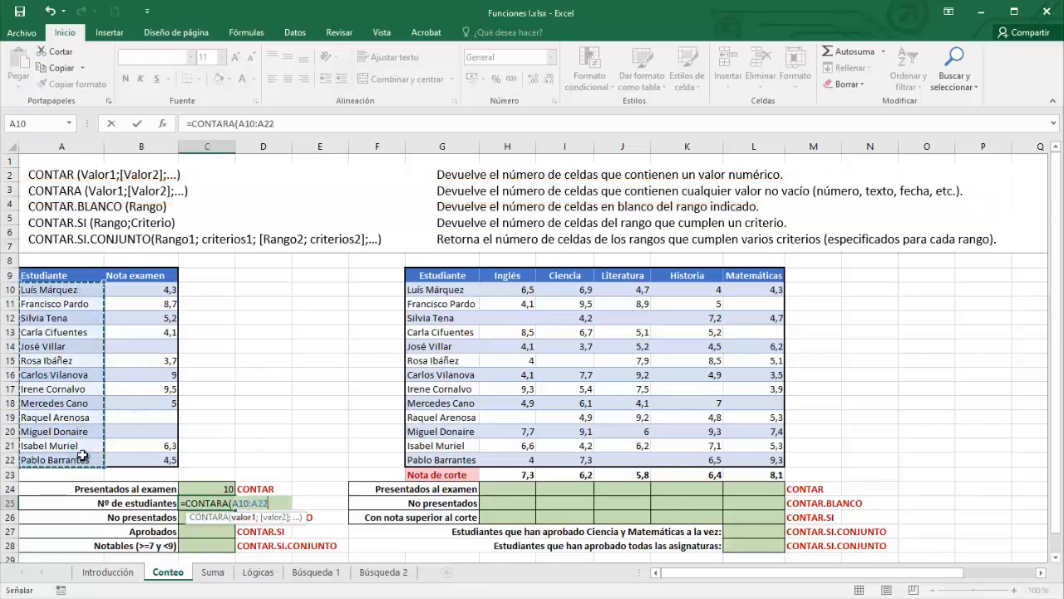
text())
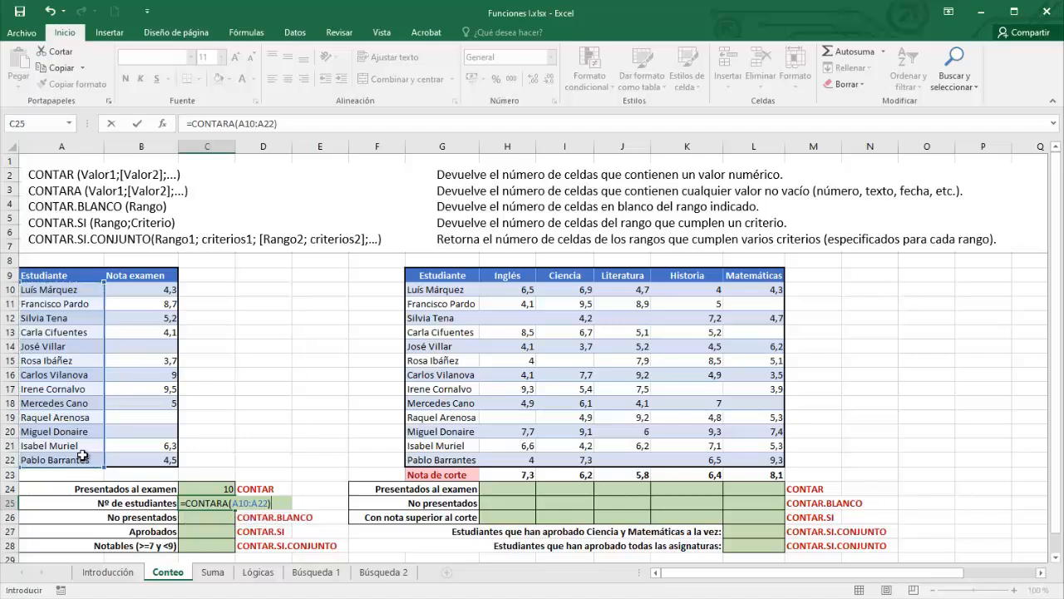
key(Return)
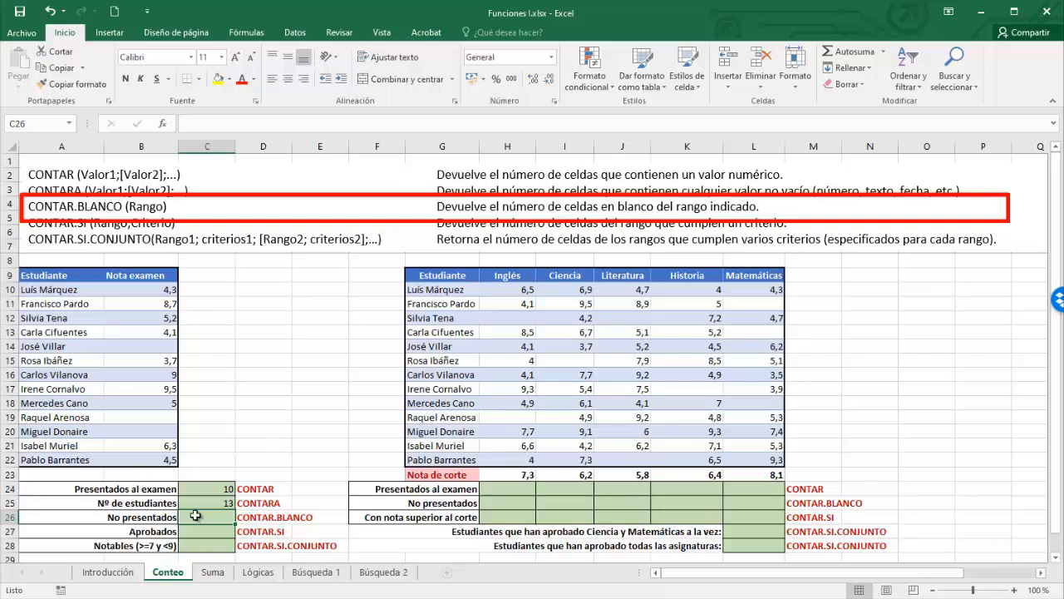
- Enter =CONTAR.BLANCO(B10:B22) in C26 to count the 3 blank exam grades
text(=conta)
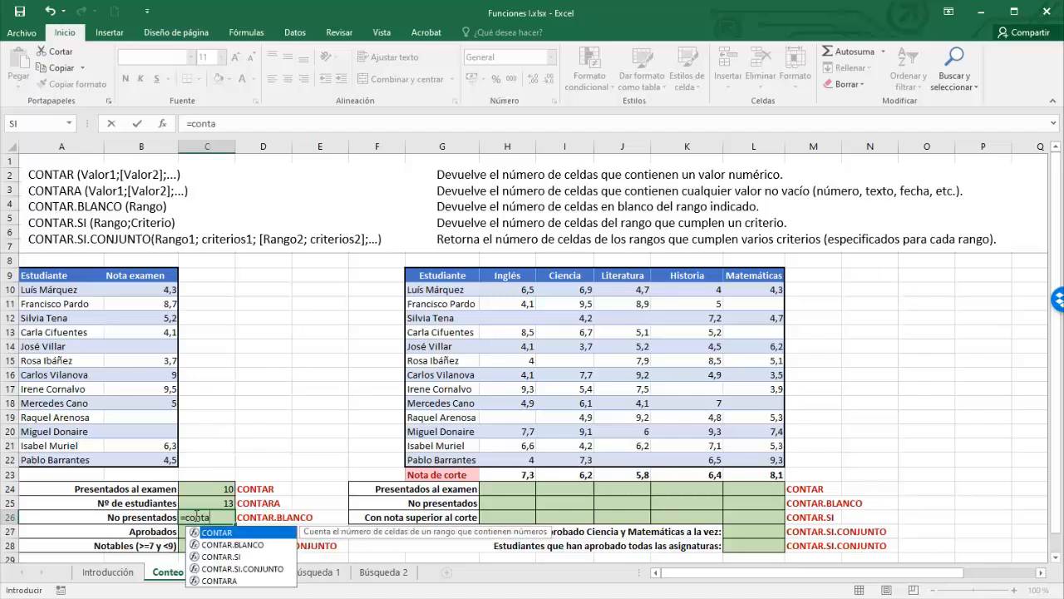
text(r)
click(230, 545)
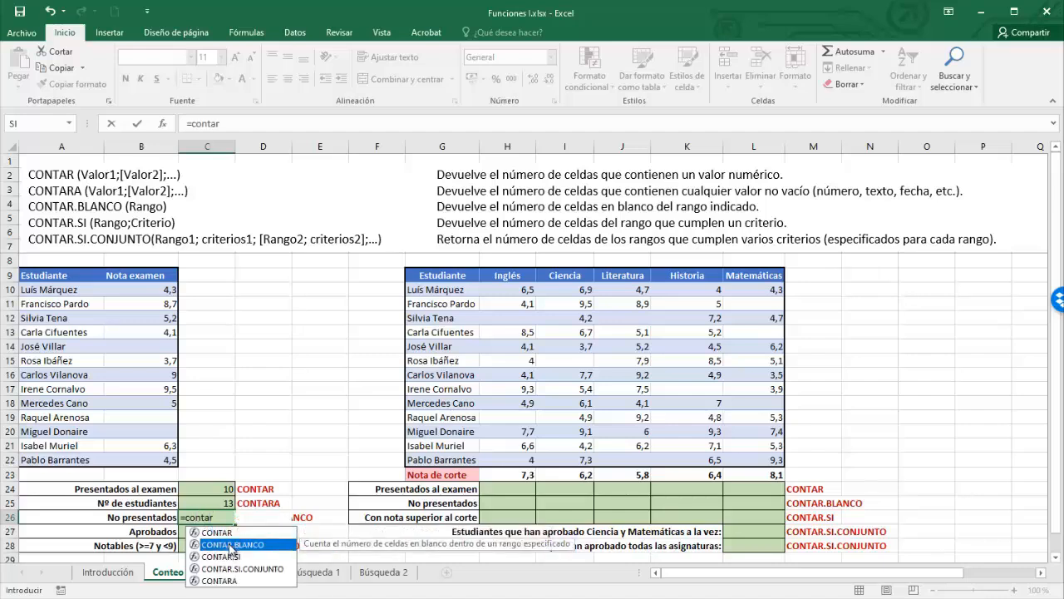
double_click(230, 545)
click(166, 293)
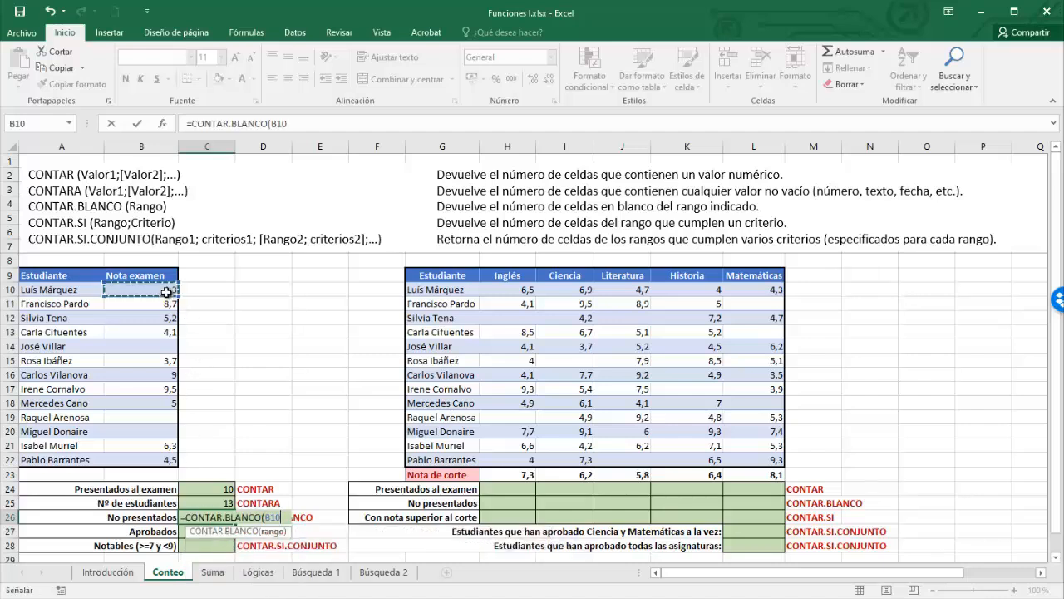
drag(167, 293, 162, 459)
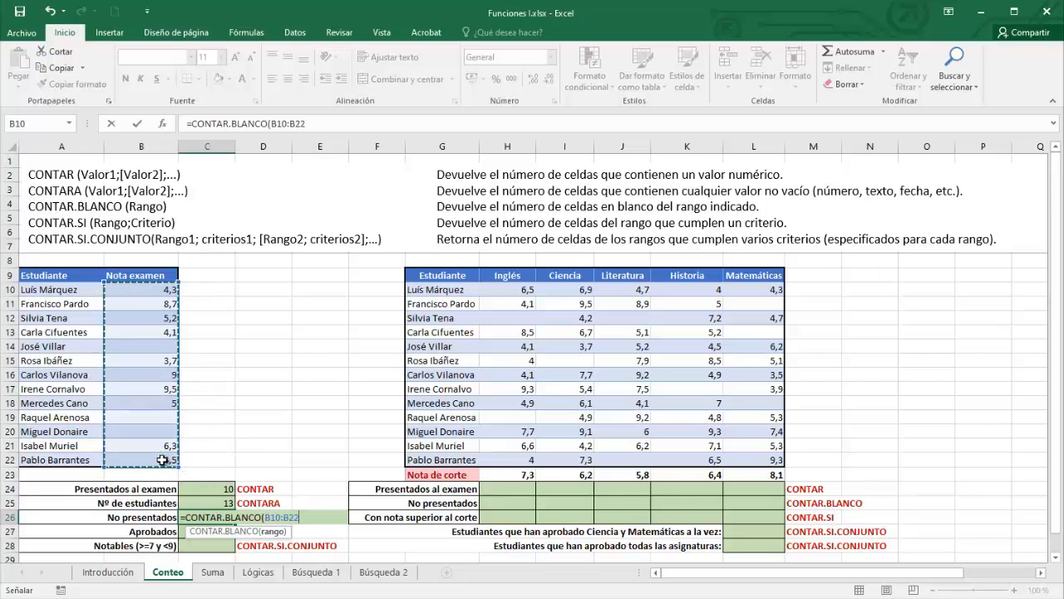
key(Return)
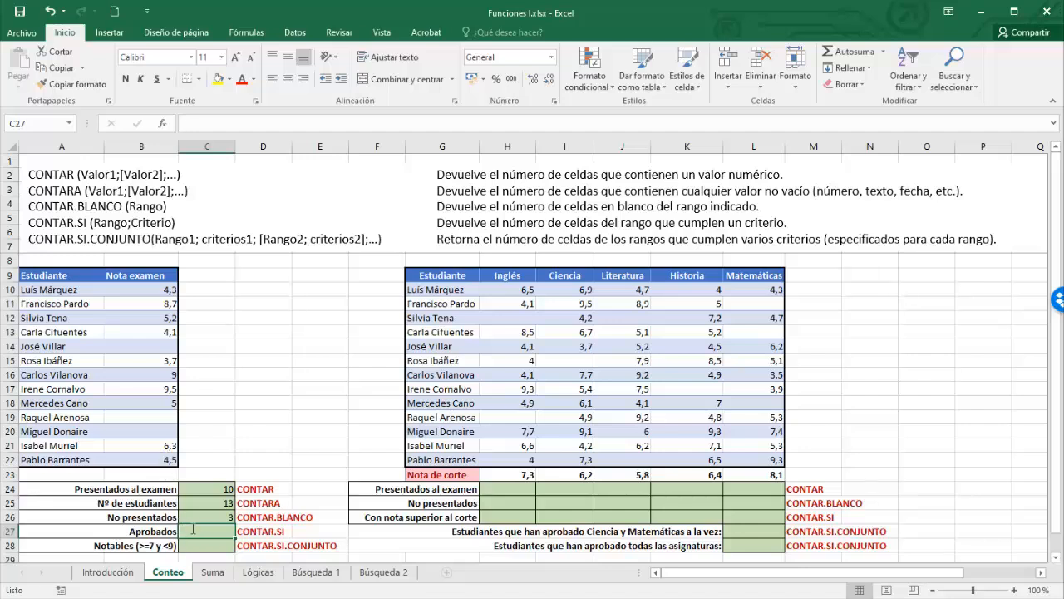
- Enter =CONTAR.SI(B10:B22;">=5") in C27, counting 6 passing grades
text(=con)
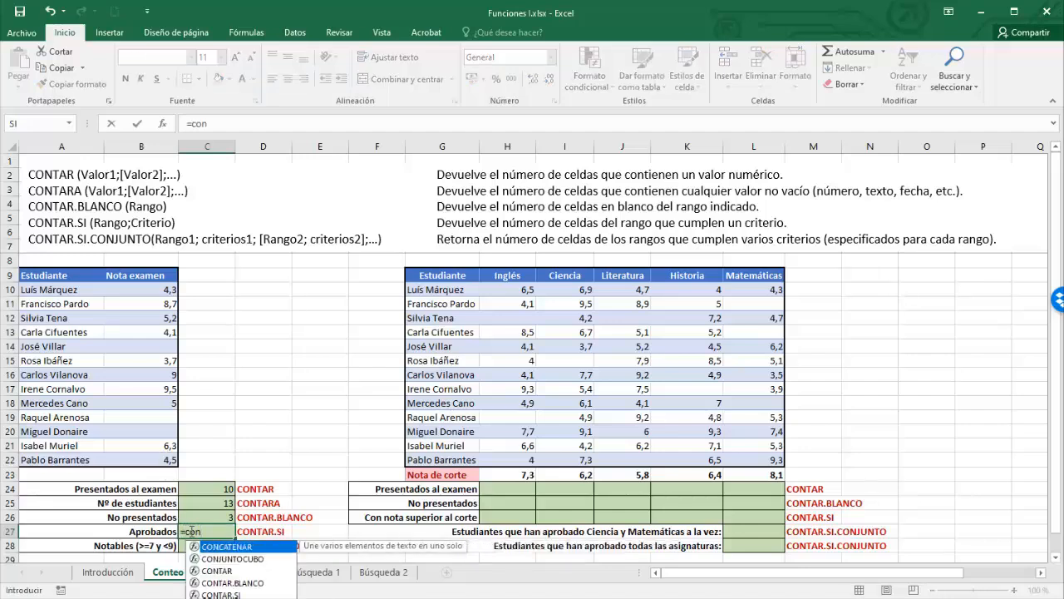
double_click(223, 594)
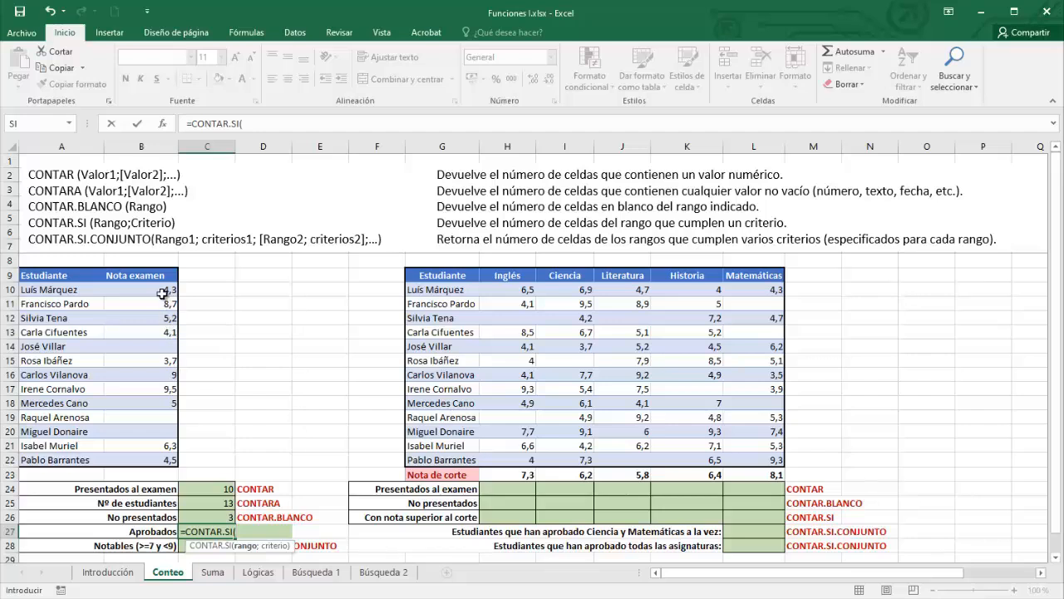
drag(163, 289, 156, 460)
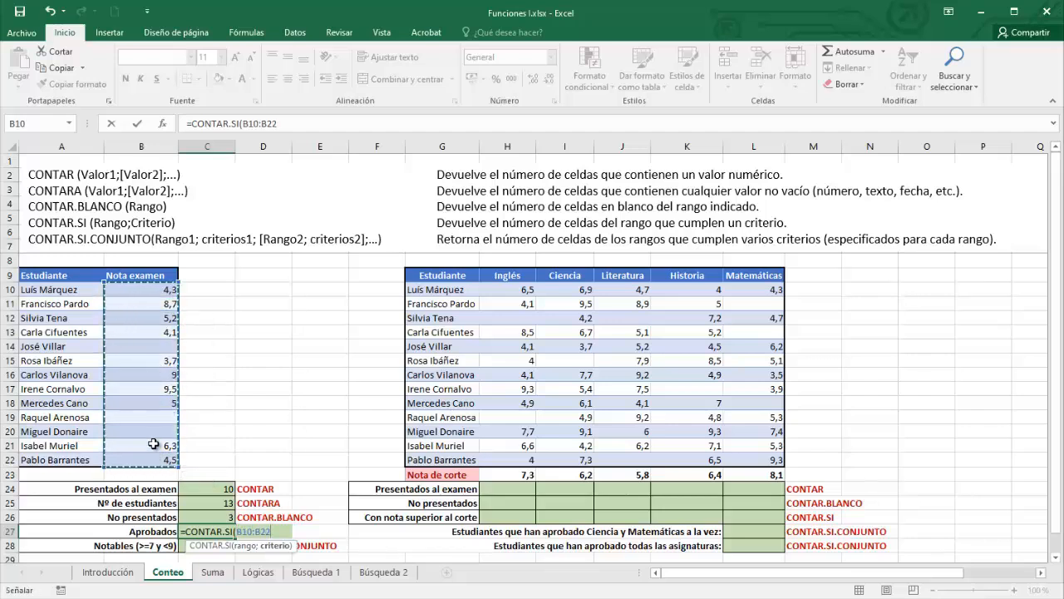
text(;)
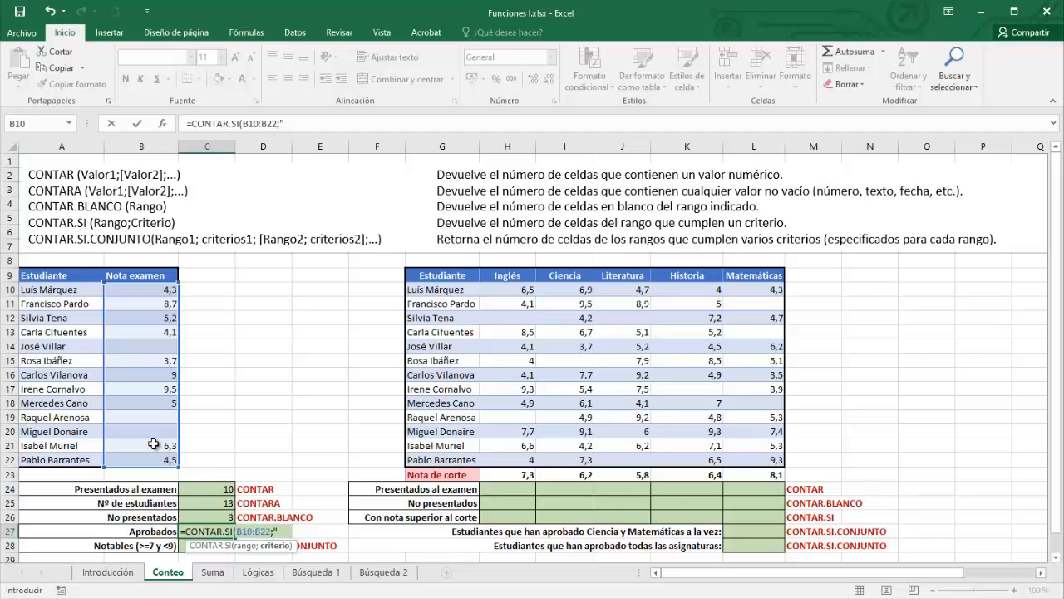
text(">=5)
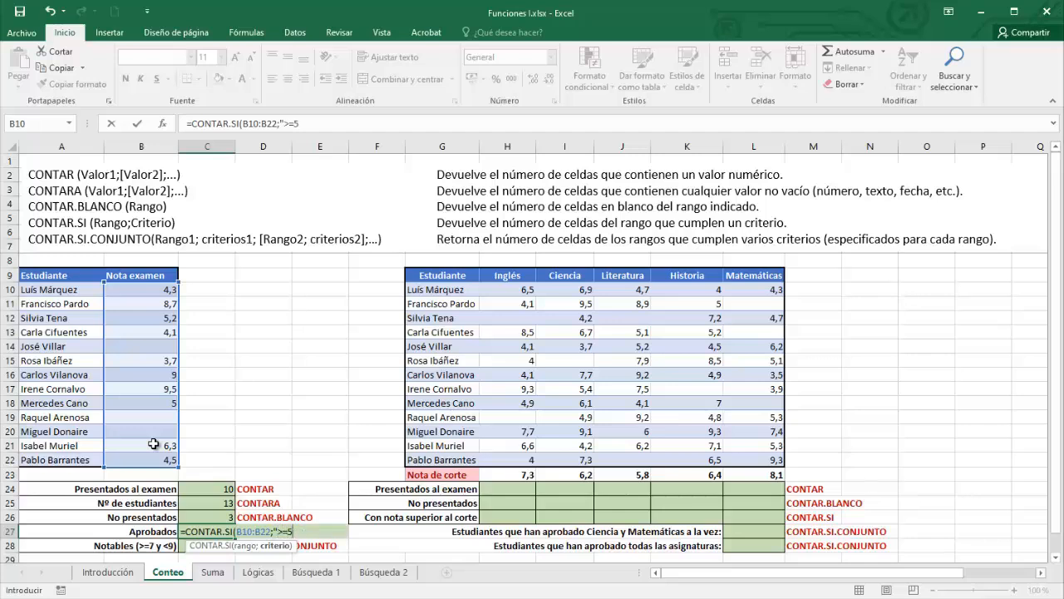
text(")
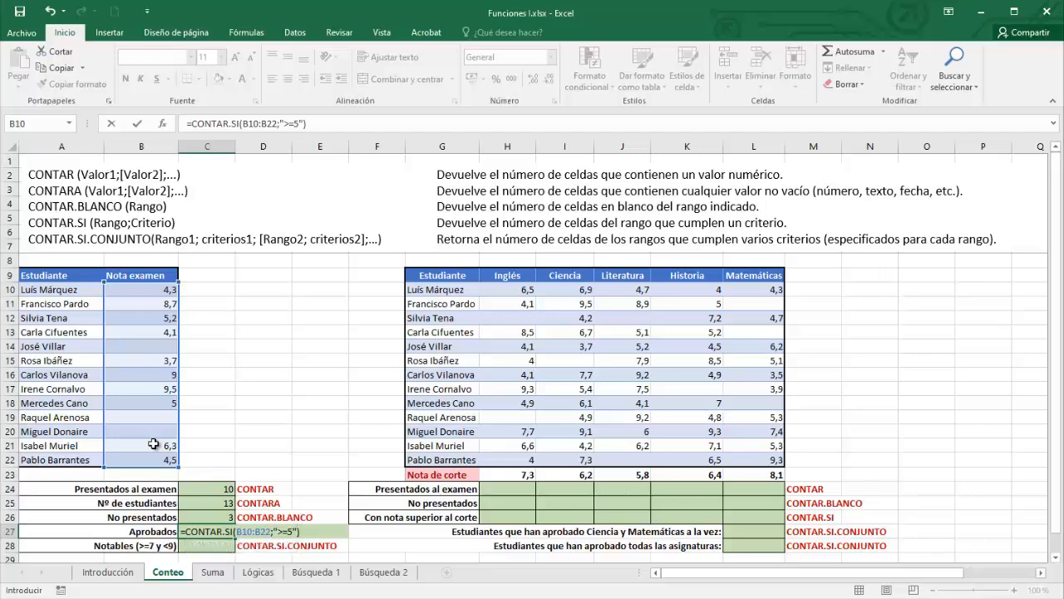
key(Return)
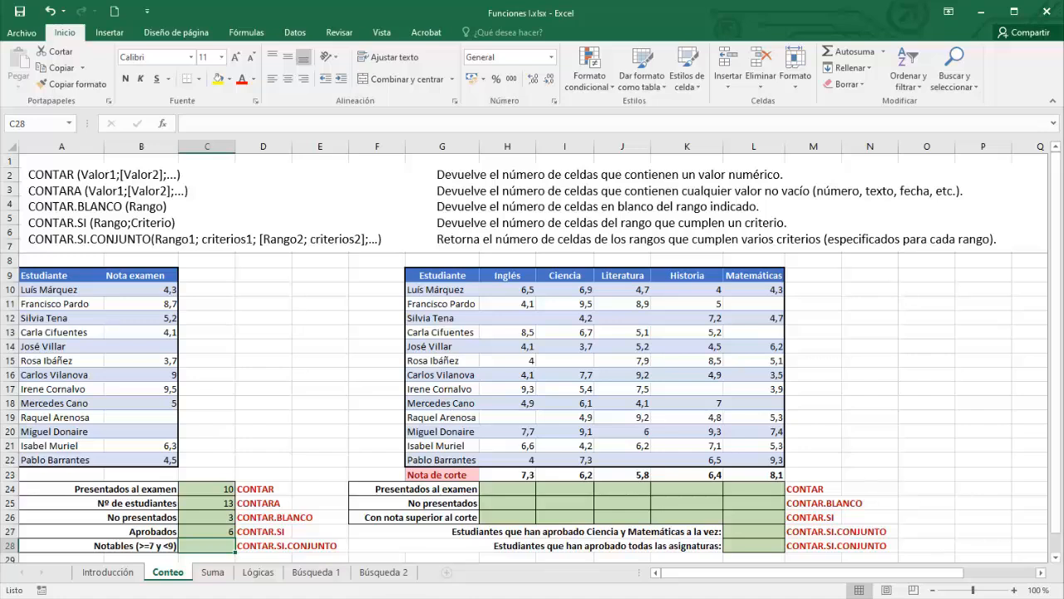
- Enter =CONTAR.SI.CONJUNTO(B10:B22;">=7";B10:B22;"<9") in C28, returning 1
text(=)
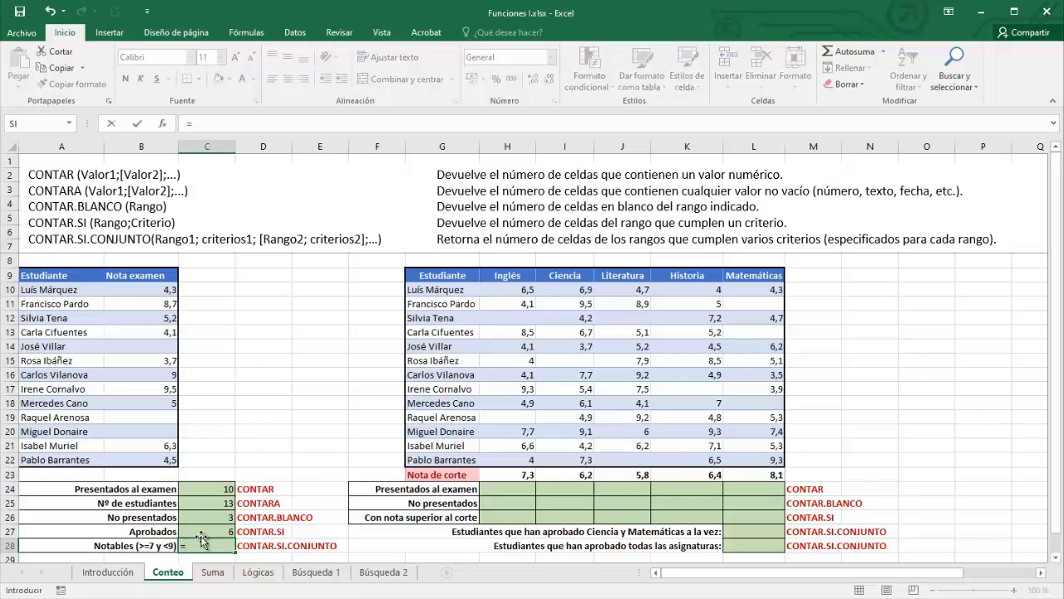
text(contar)
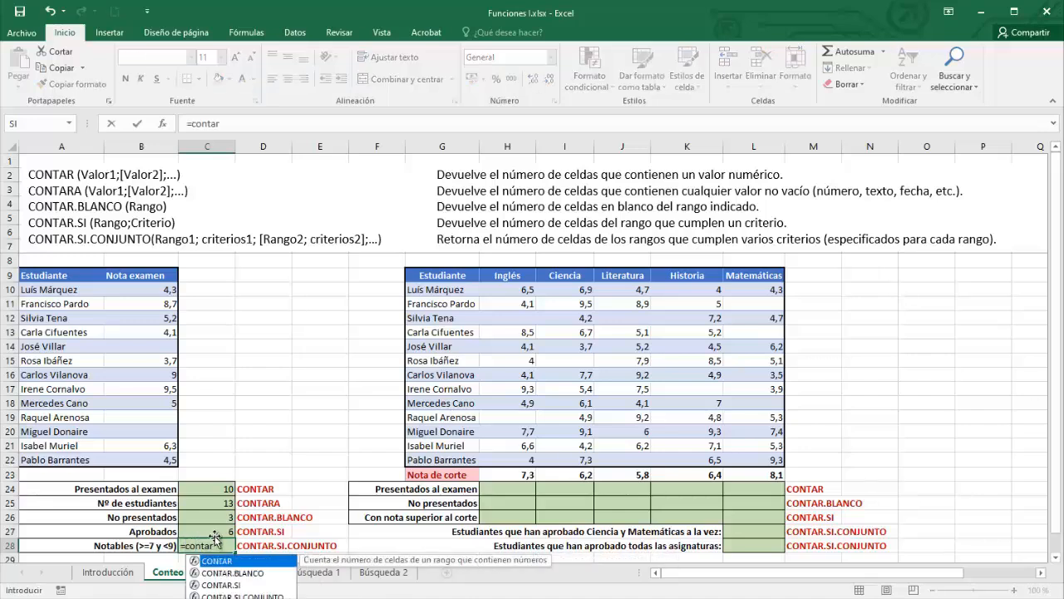
double_click(243, 595)
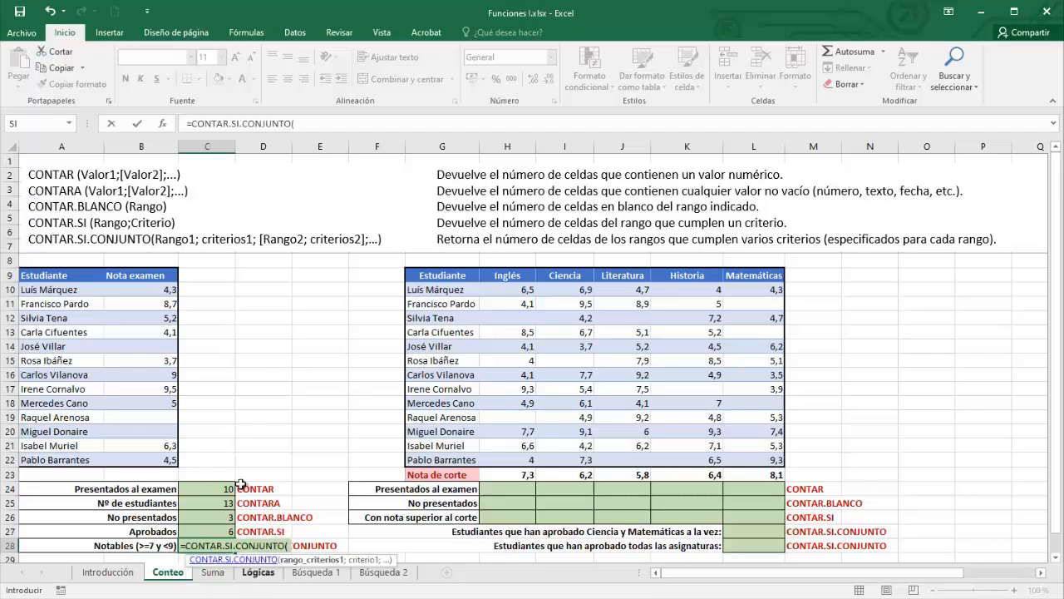
drag(155, 288, 147, 450)
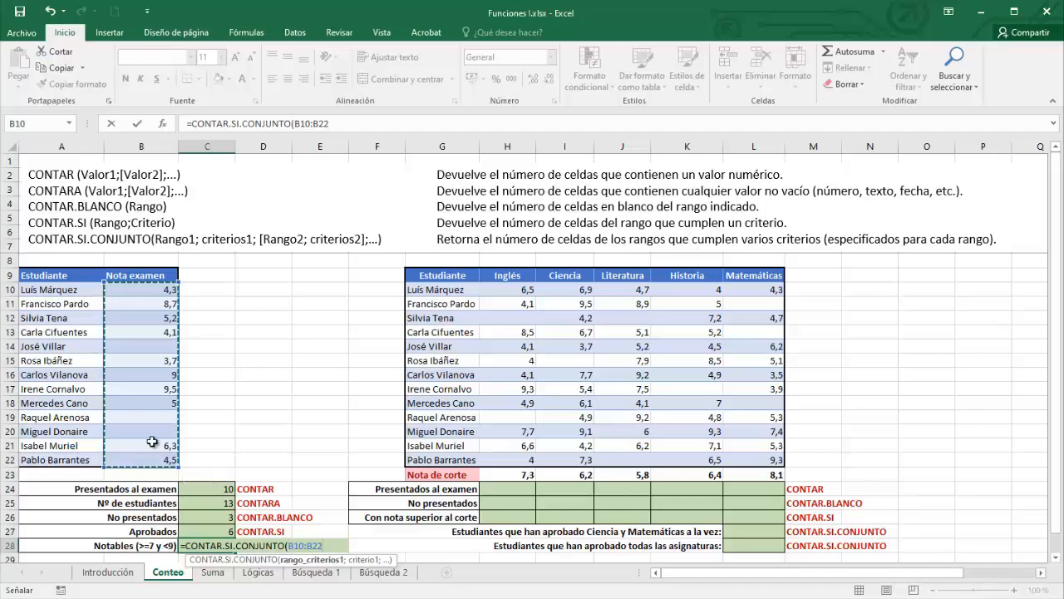
text(;)
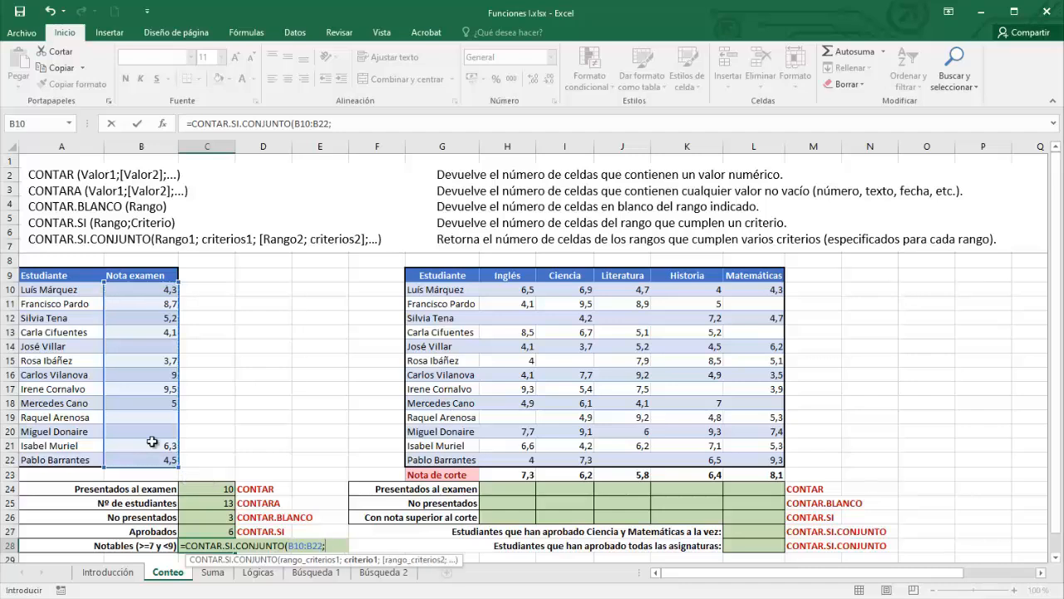
text(">=7")
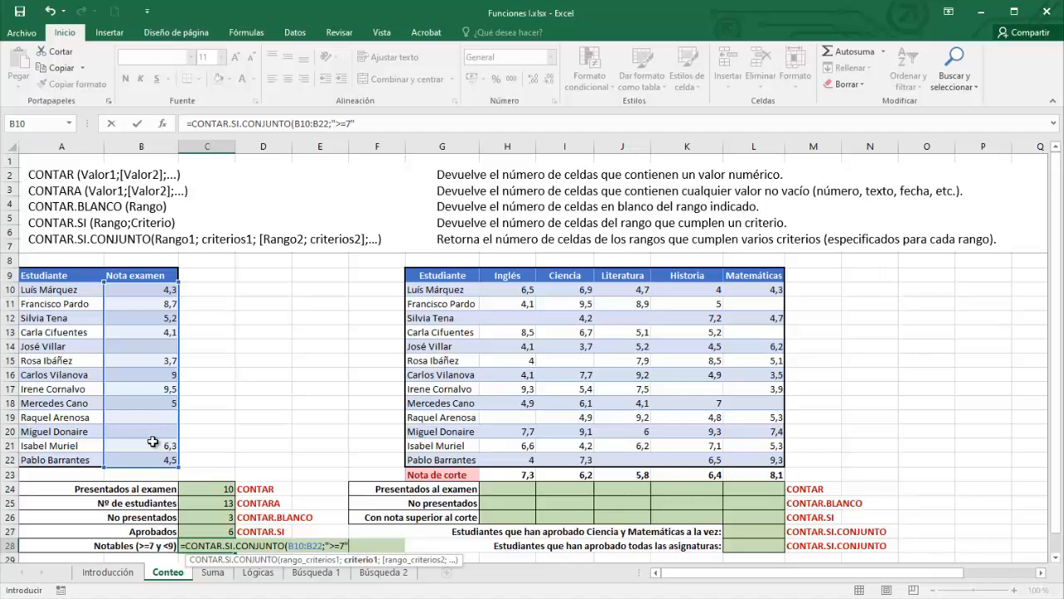
text(;)
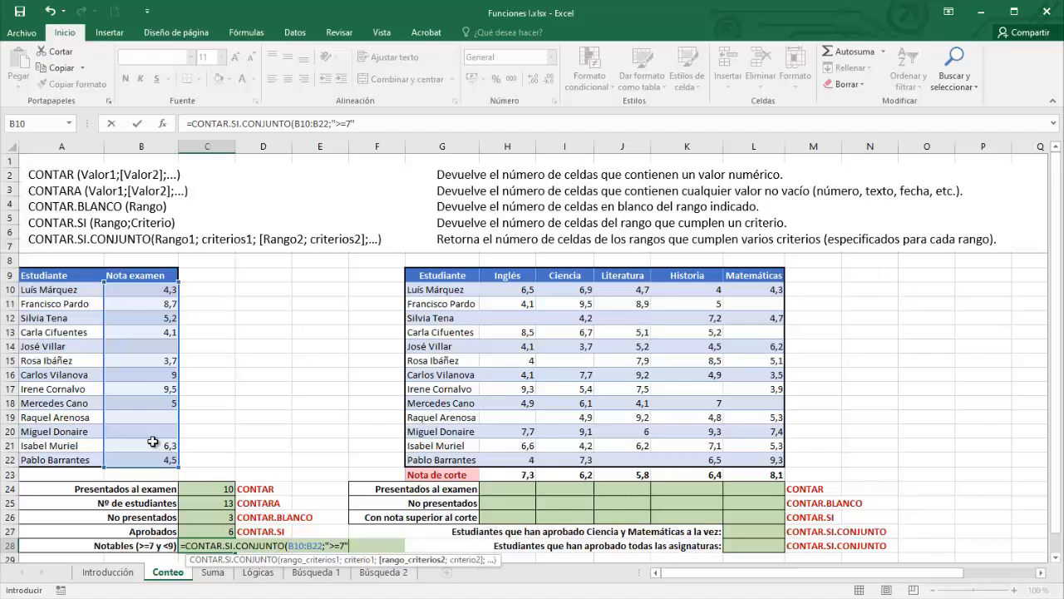
scroll(153, 441, down, 1)
click(158, 274)
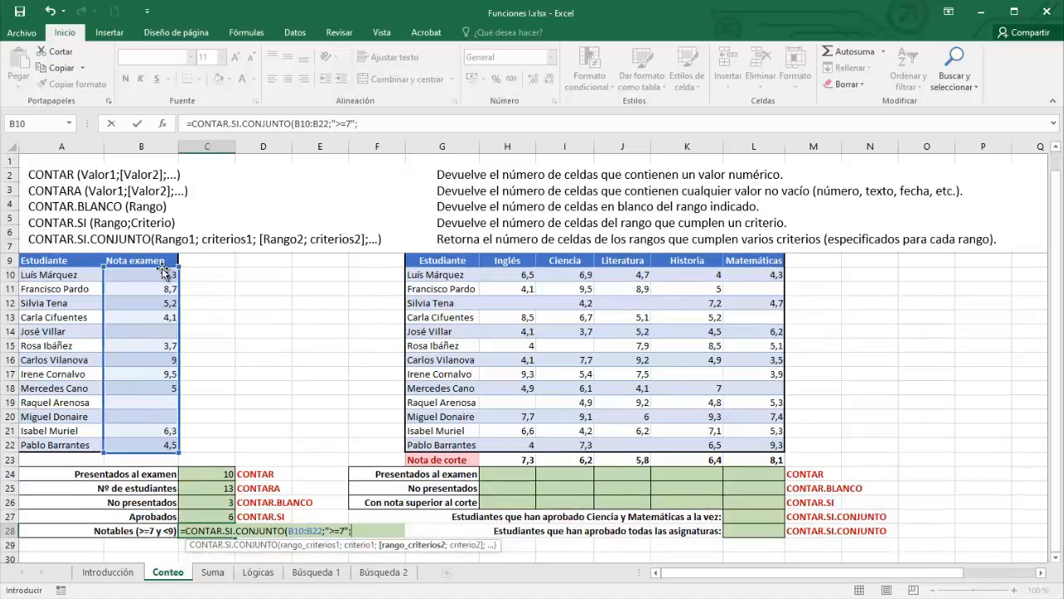
drag(158, 274, 147, 443)
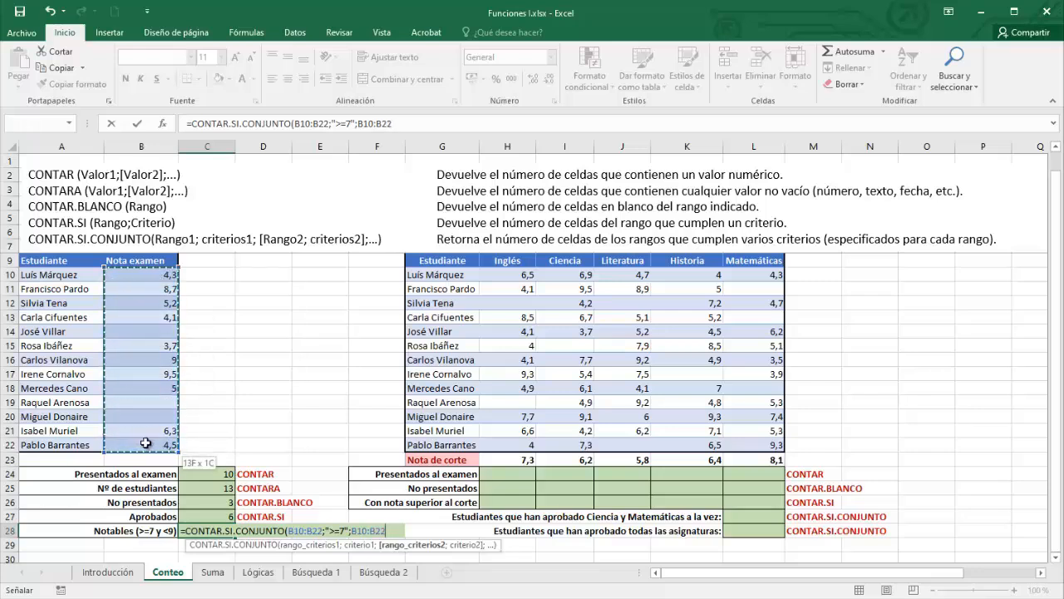
text(;"<)
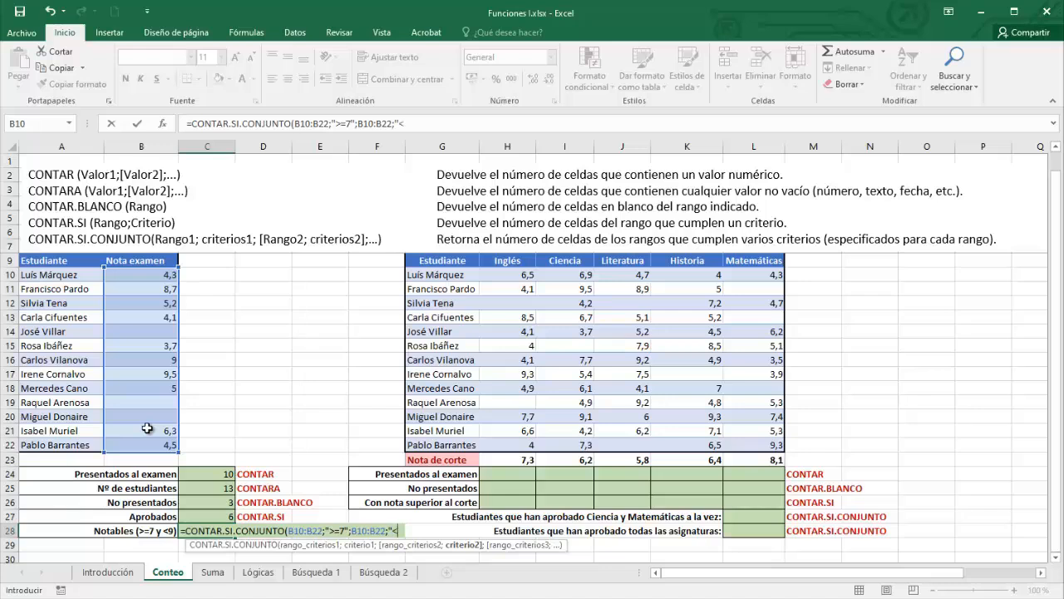
text(9")
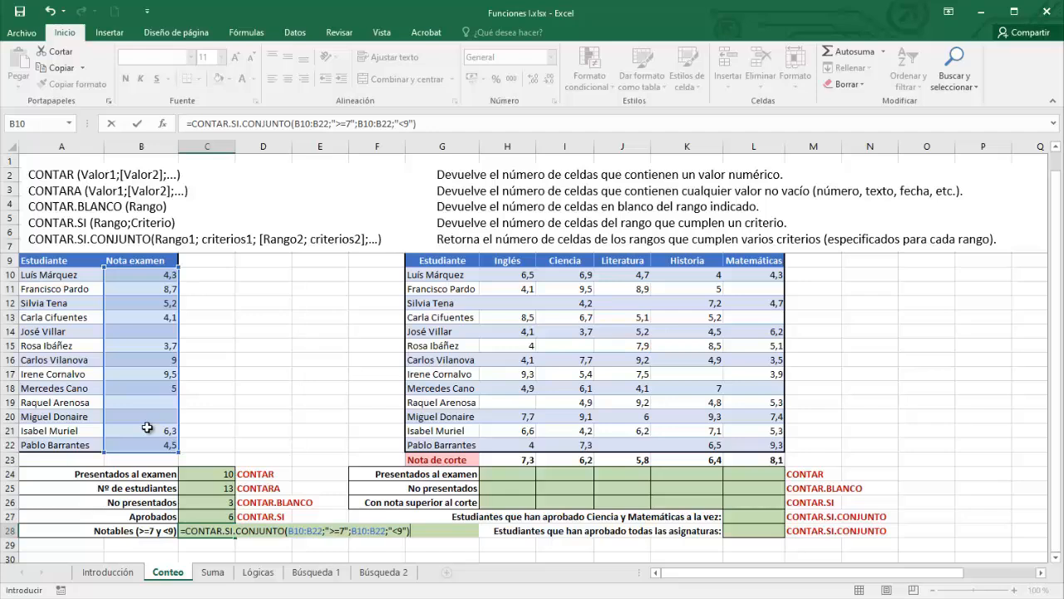
key(Return)
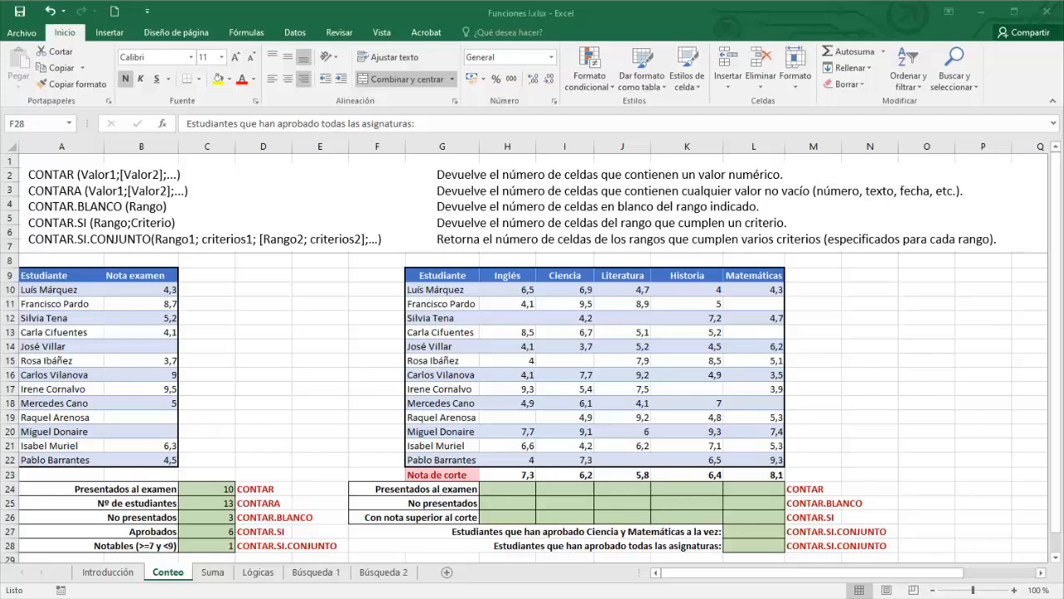
- Enter =CONTAR(H10:H22) in H24 to count the Inglés exam takers
click(506, 489)
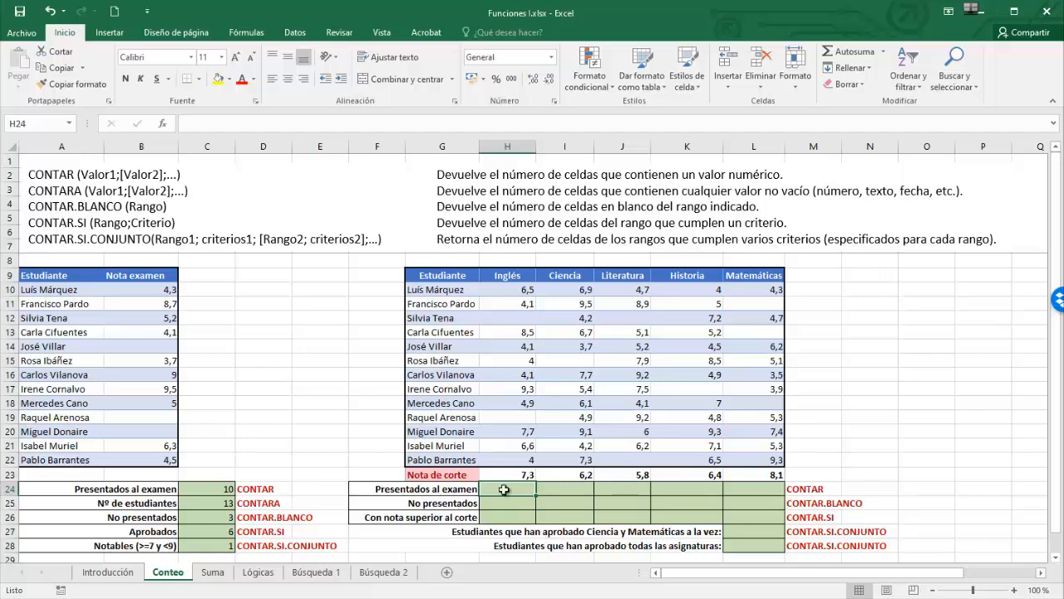
text(=cont)
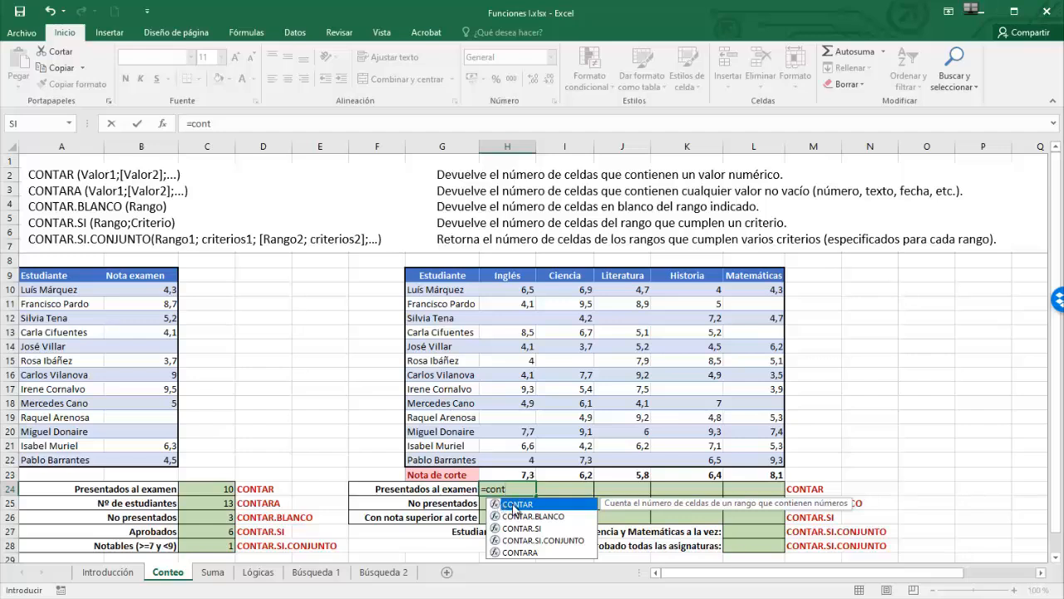
double_click(513, 504)
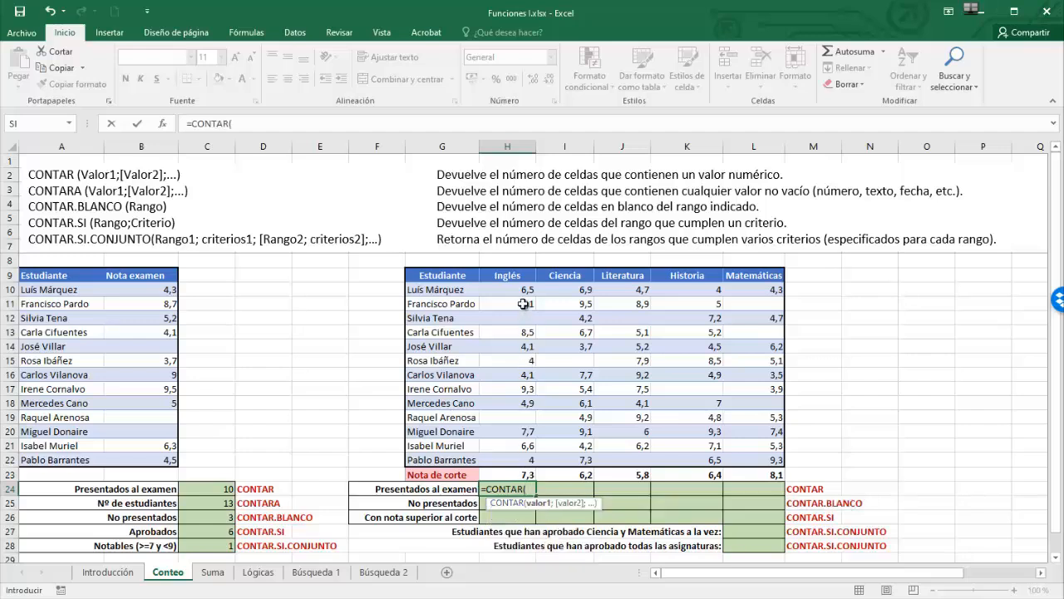
drag(521, 288, 524, 456)
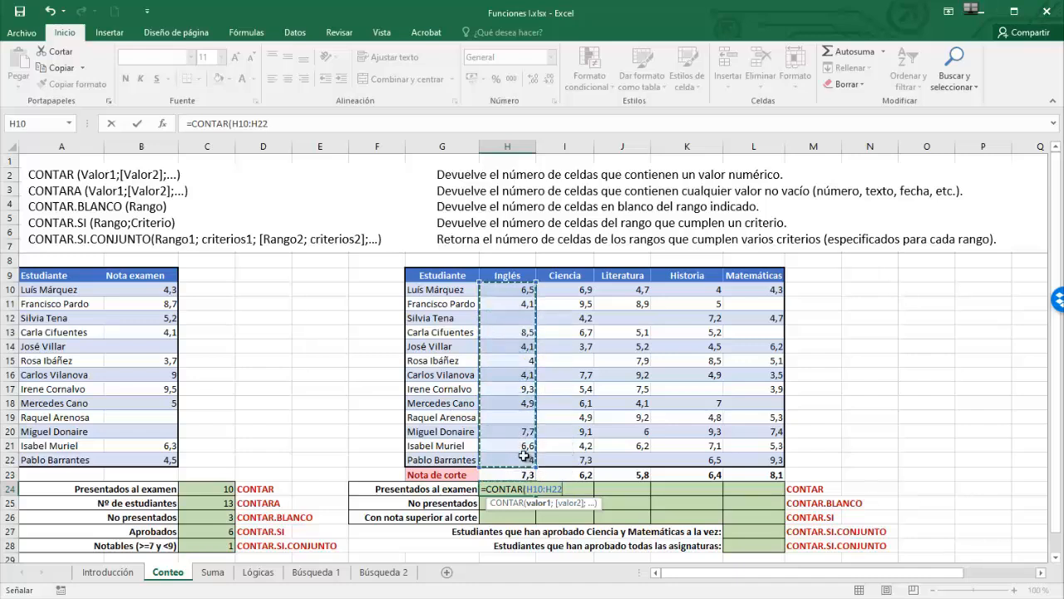
key(ctrl+Return)
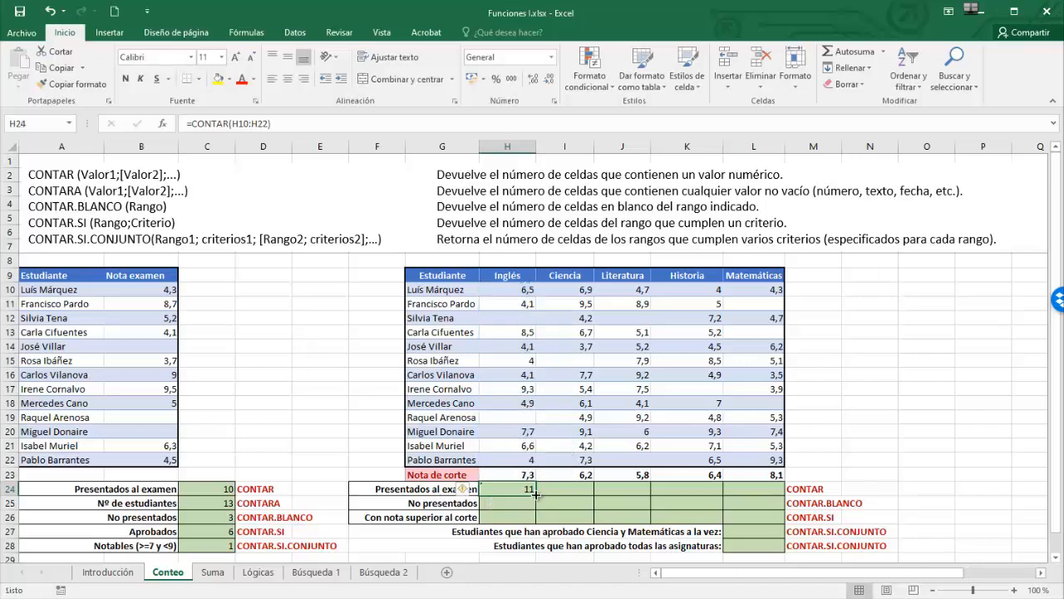
- Fill the count formula across to L24 and verify the Matemáticas range
drag(536, 494, 759, 496)
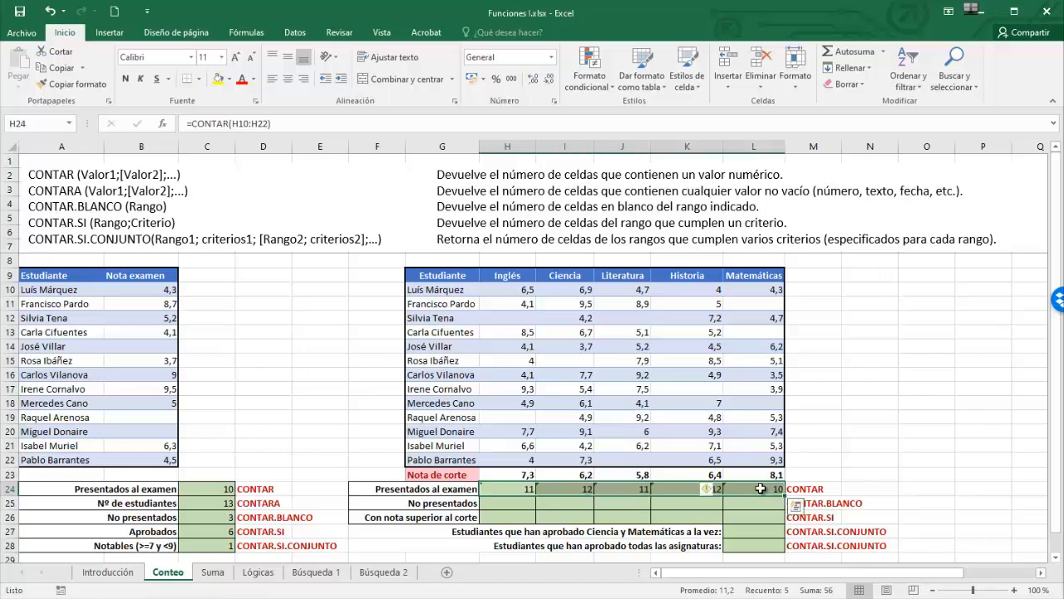
click(759, 488)
double_click(760, 488)
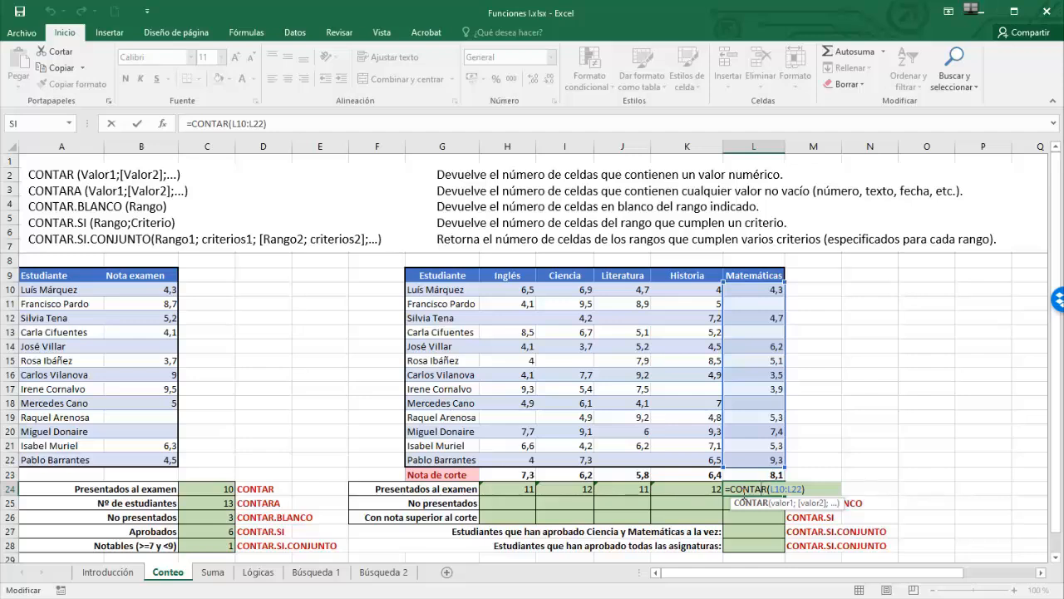
key(Return)
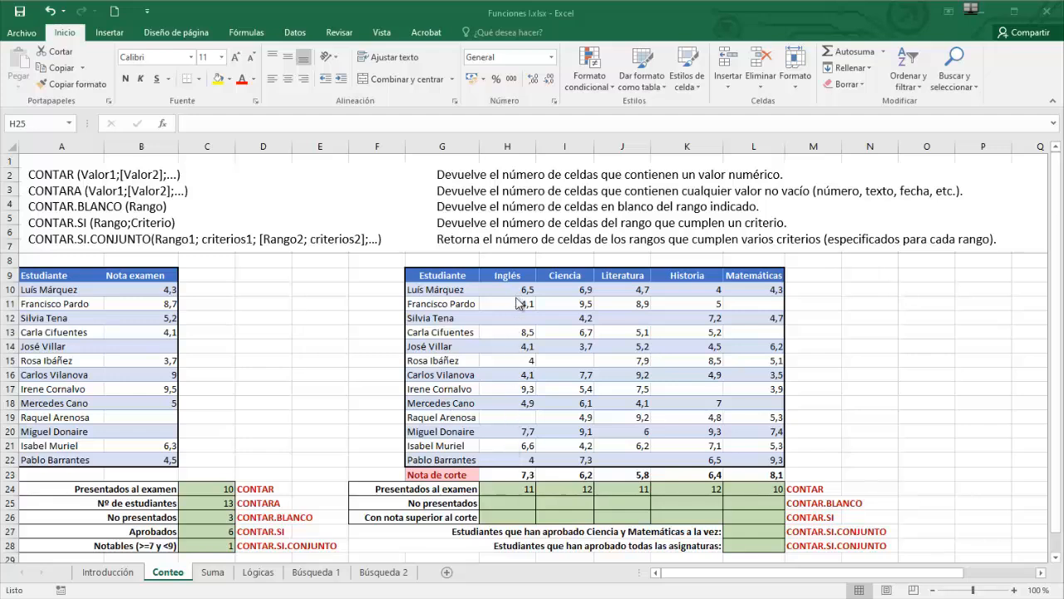
- Enter =CONTAR.BLANCO(H10:H22) in H25 and fill it across to L25
click(507, 504)
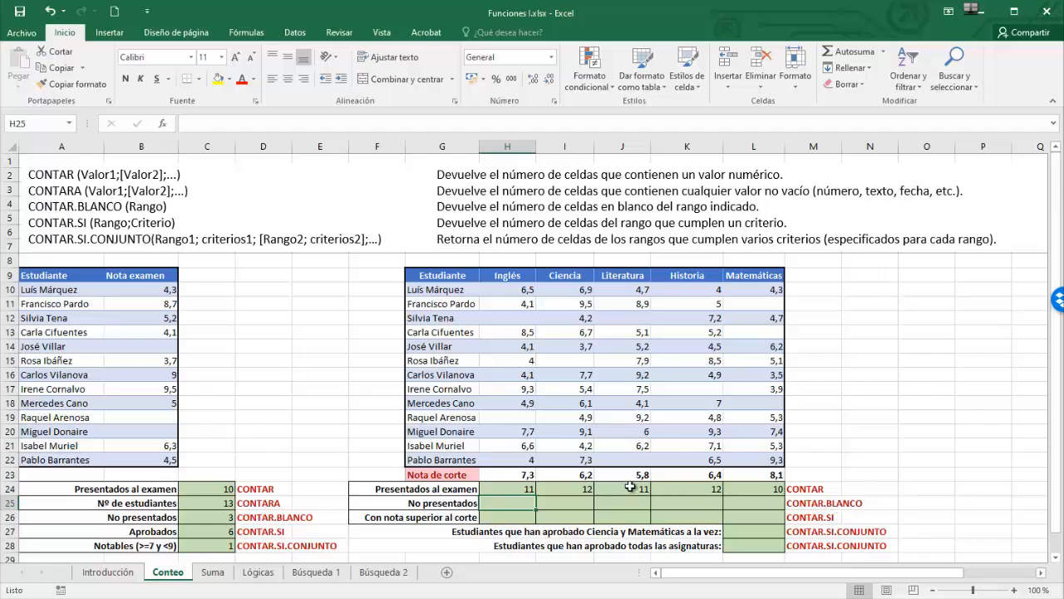
text(=cont)
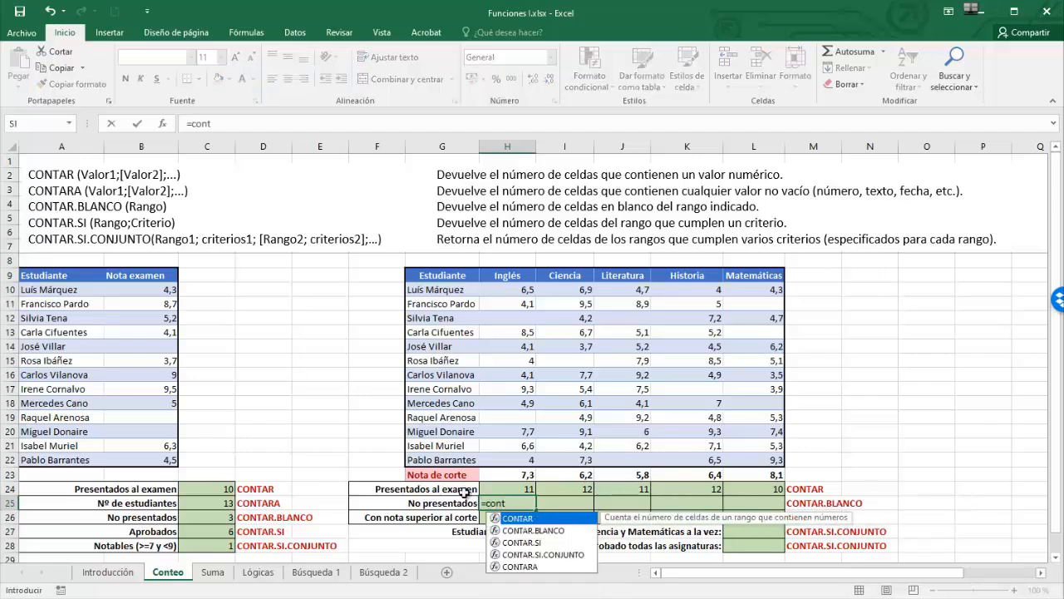
double_click(509, 530)
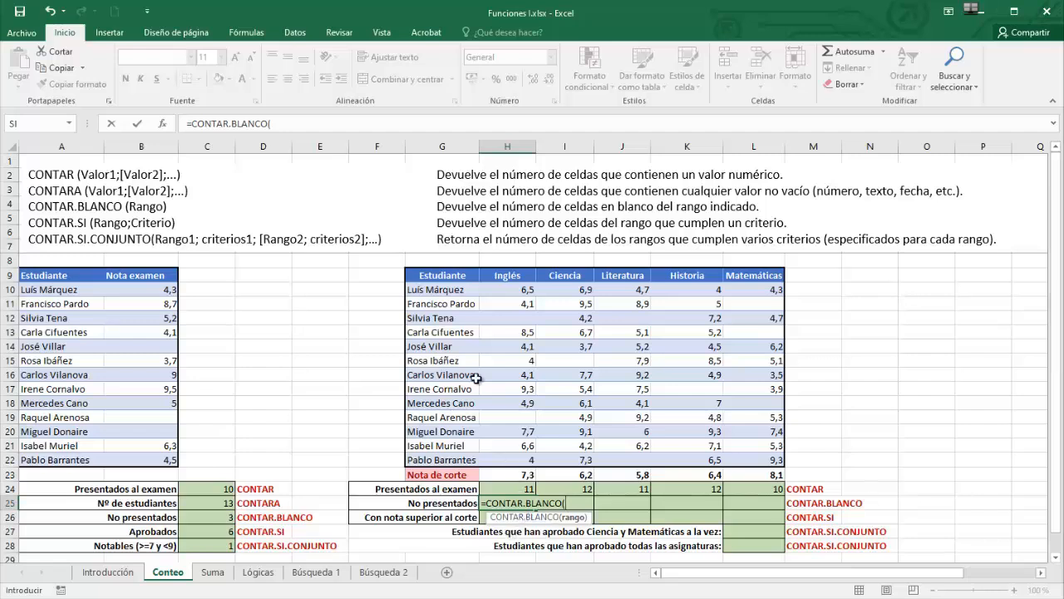
click(516, 288)
drag(516, 288, 498, 460)
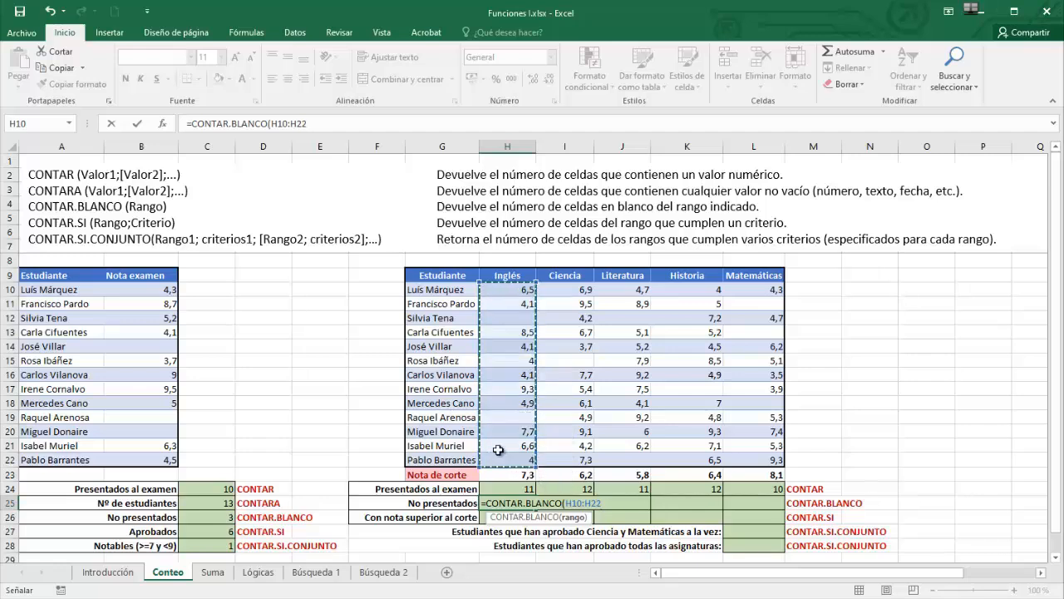
text())
key(Return)
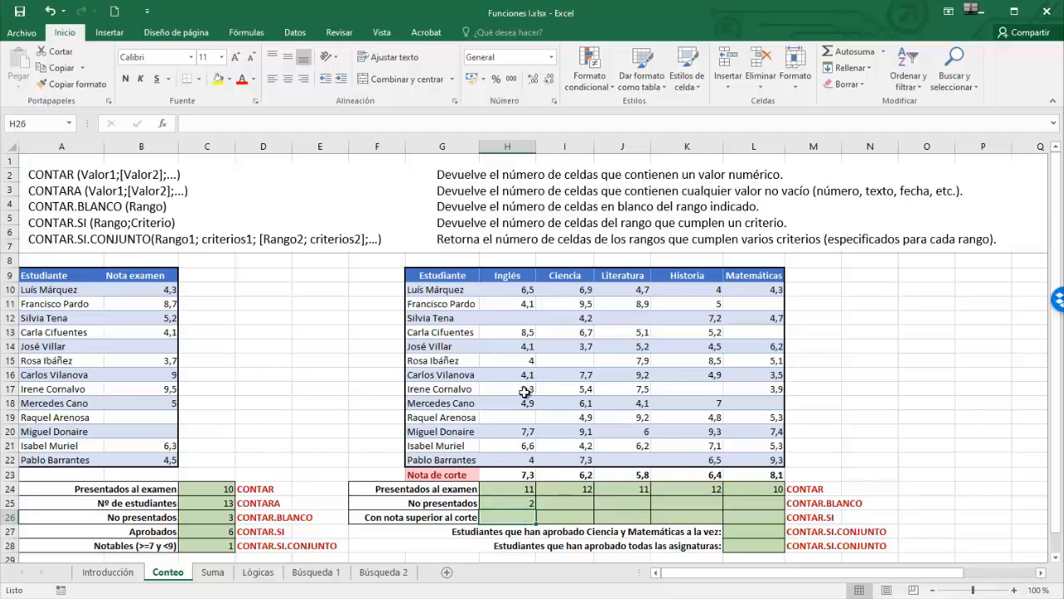
click(524, 505)
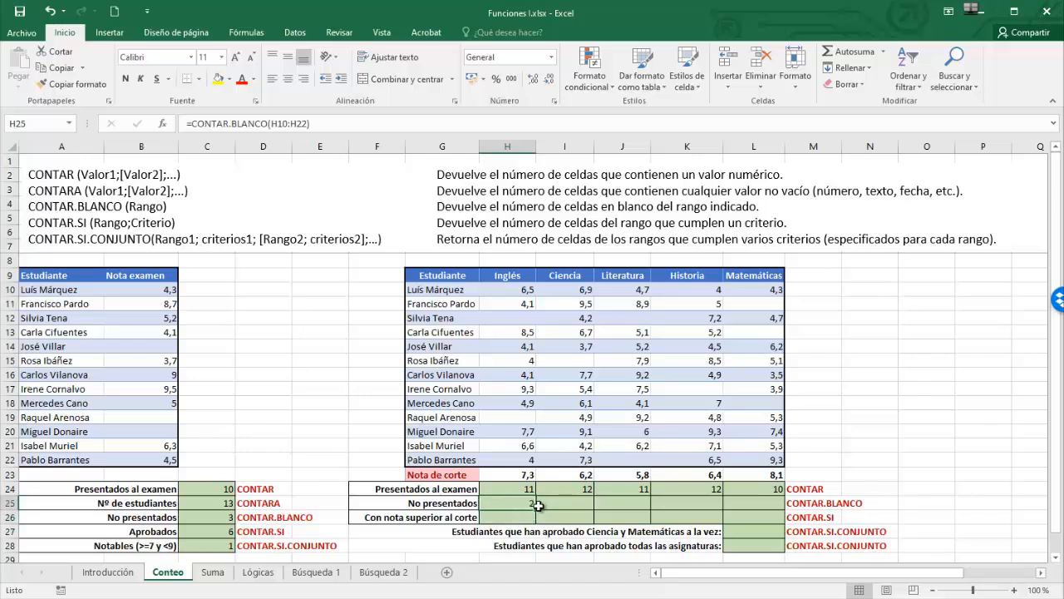
drag(537, 510, 765, 504)
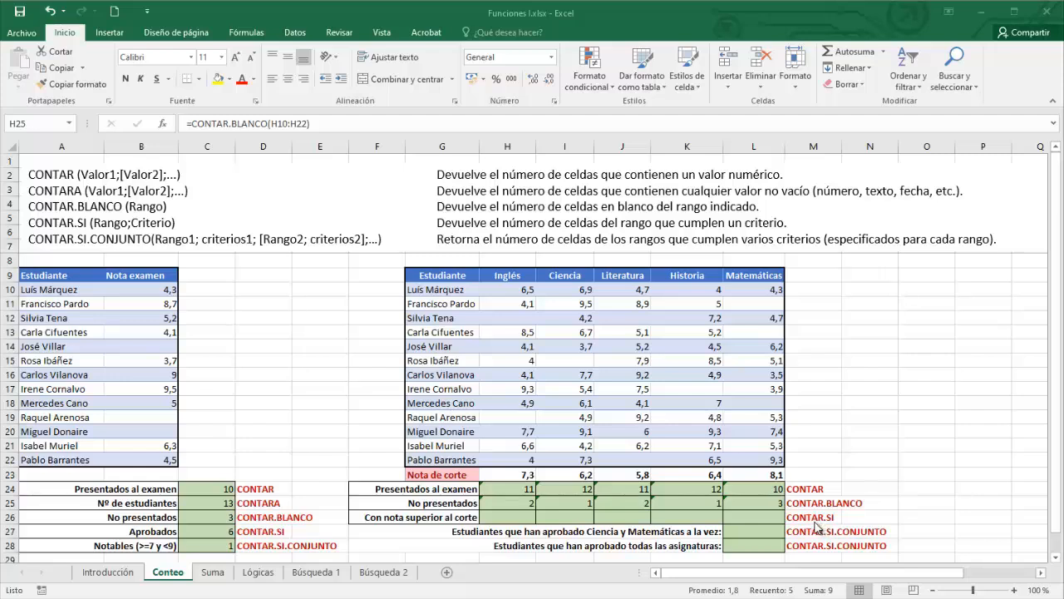
click(205, 529)
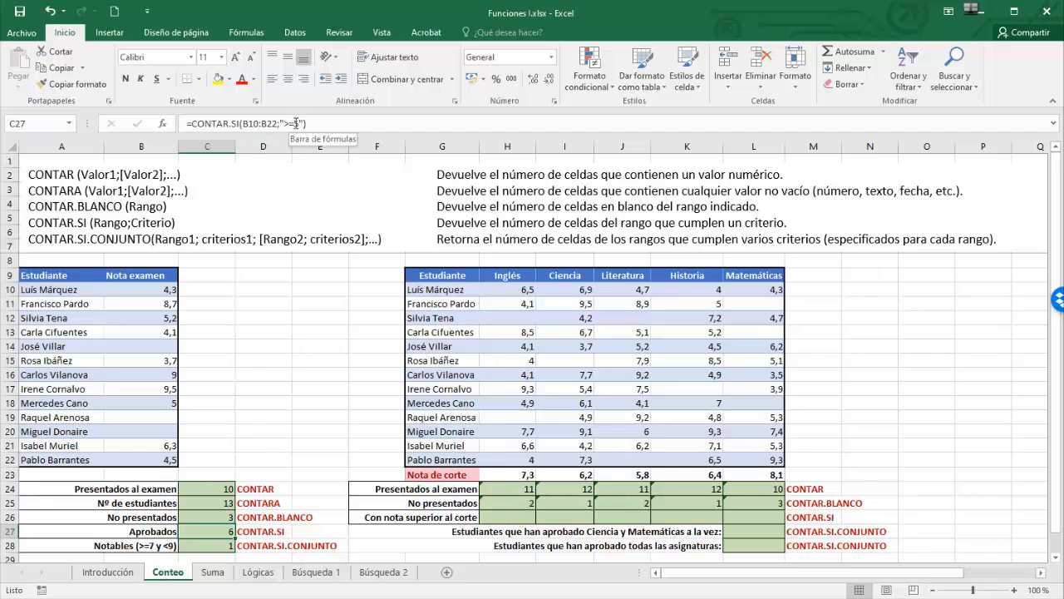
click(522, 517)
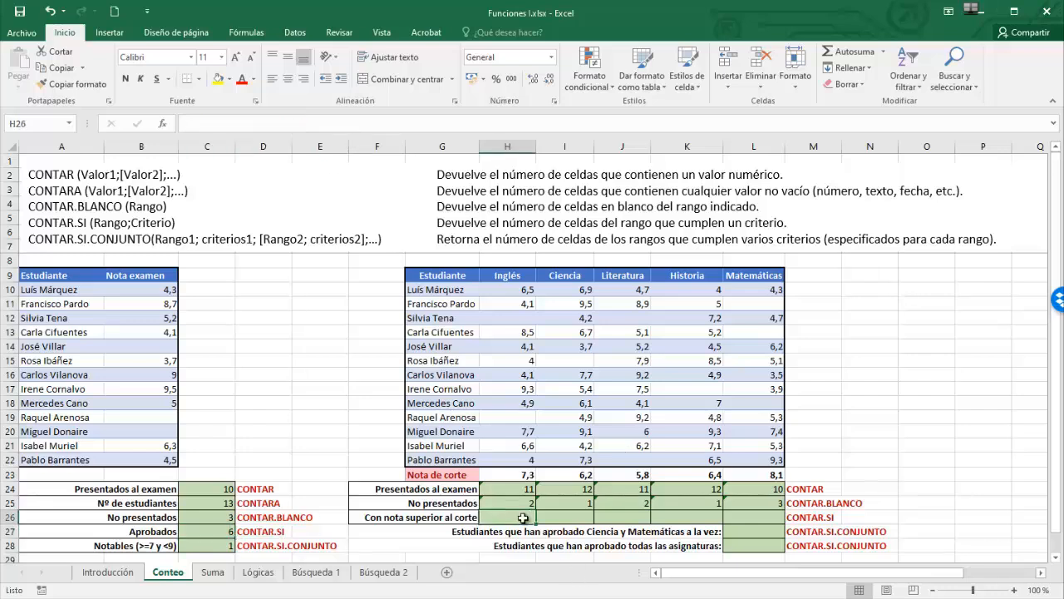
- Enter =CONTAR.SI(H10:H22;">="&H23) in H26 and fill it across to L26
text(=)
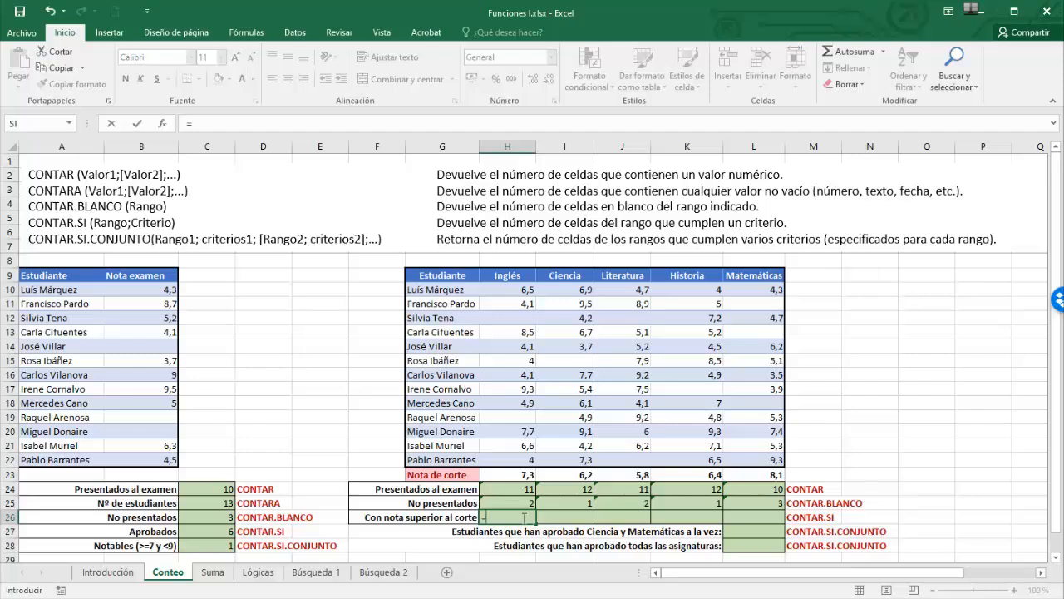
text(contar)
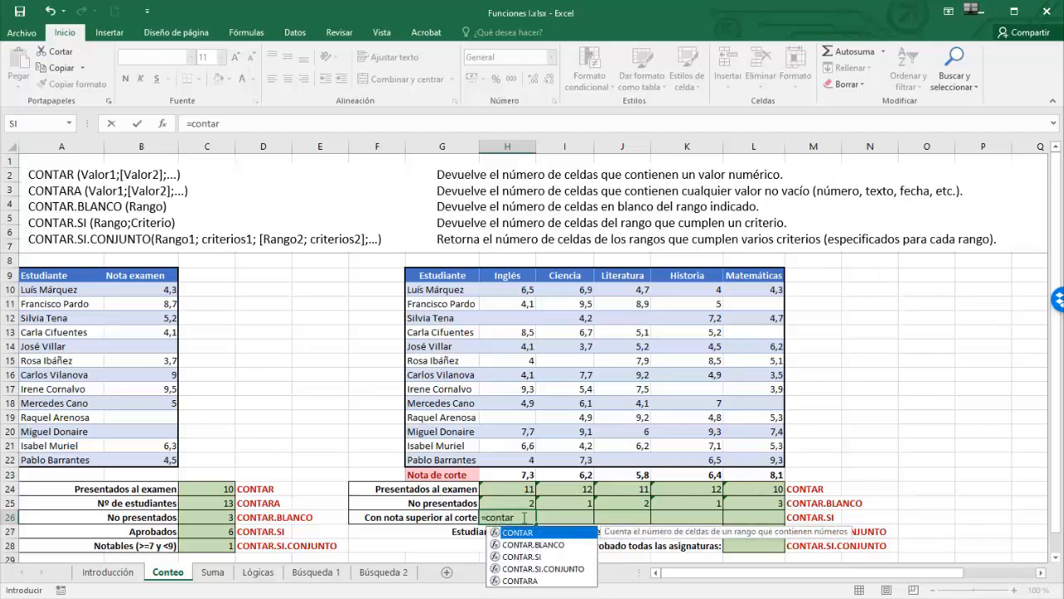
click(522, 556)
double_click(522, 556)
drag(519, 289, 508, 457)
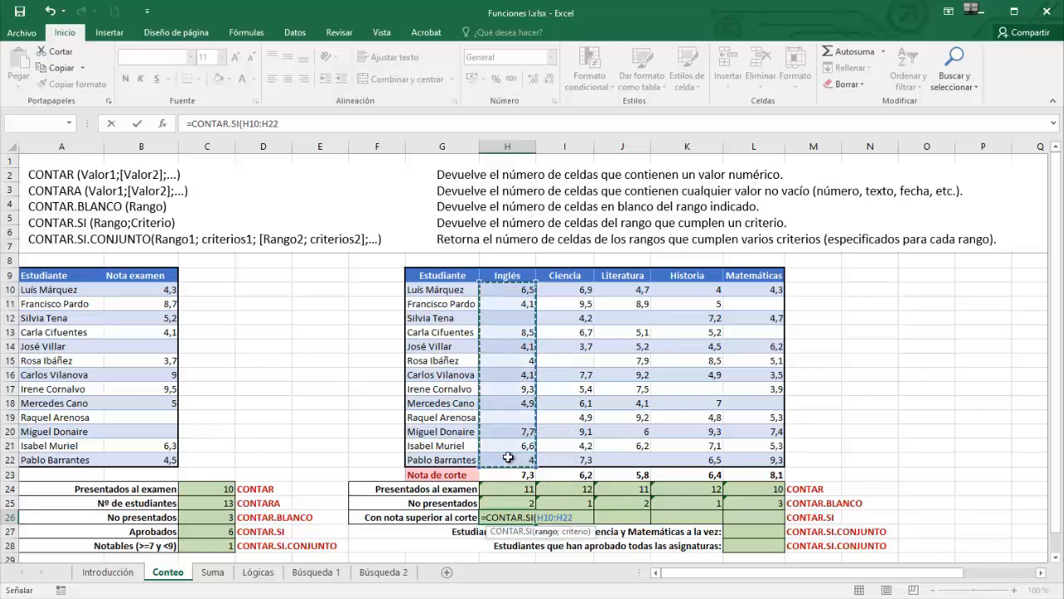
text(;)
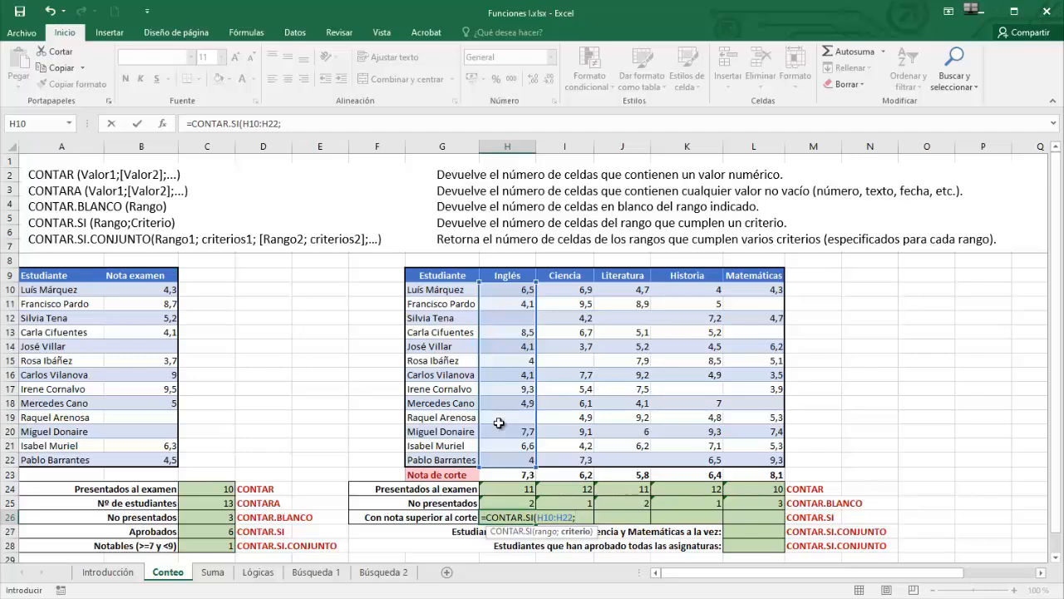
text(")
text(&)
click(508, 475)
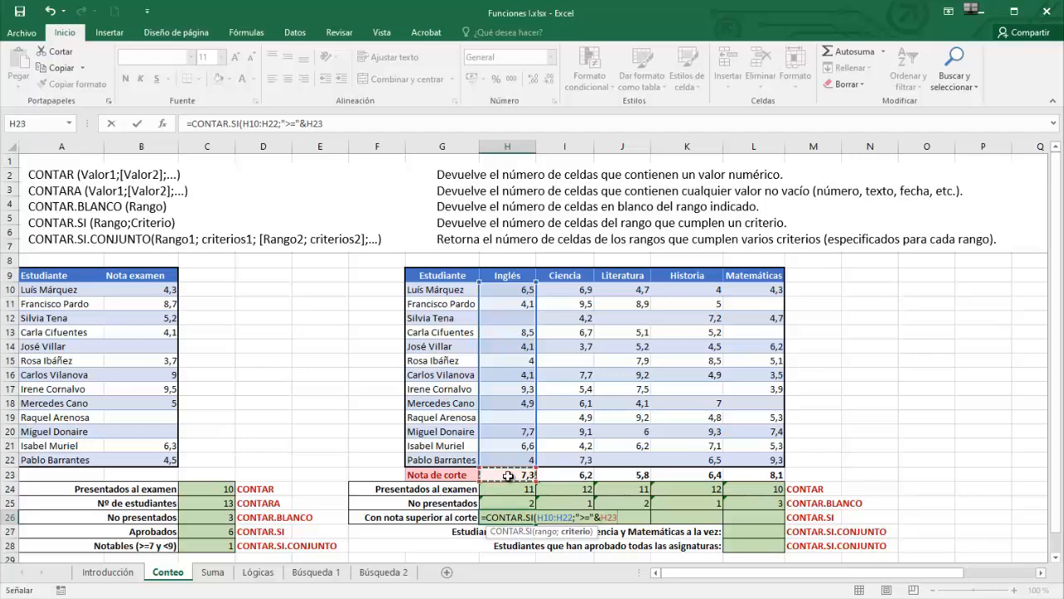
text())
key(Return)
click(522, 517)
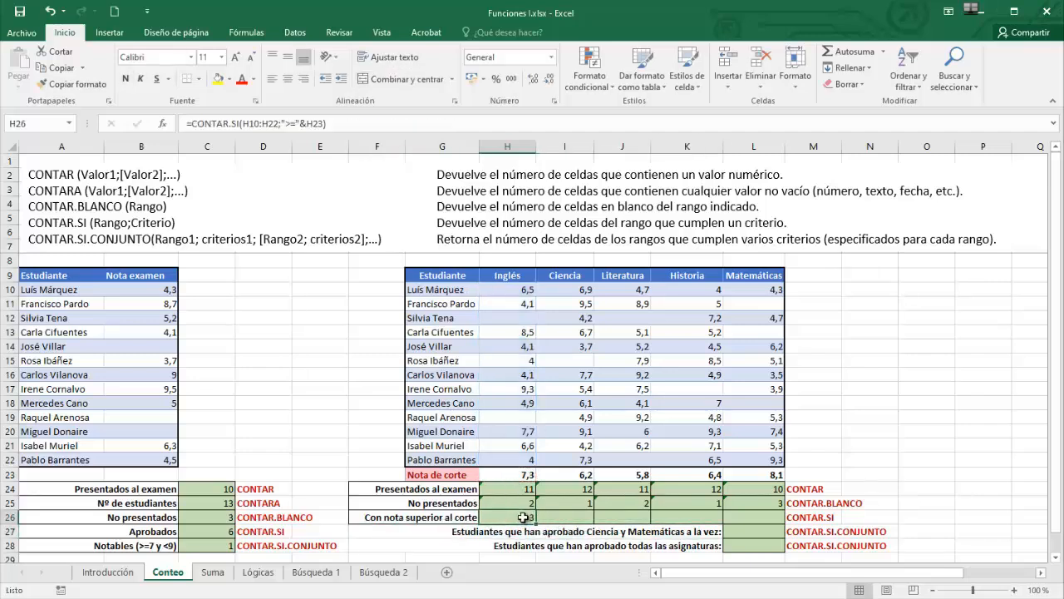
drag(534, 524, 771, 521)
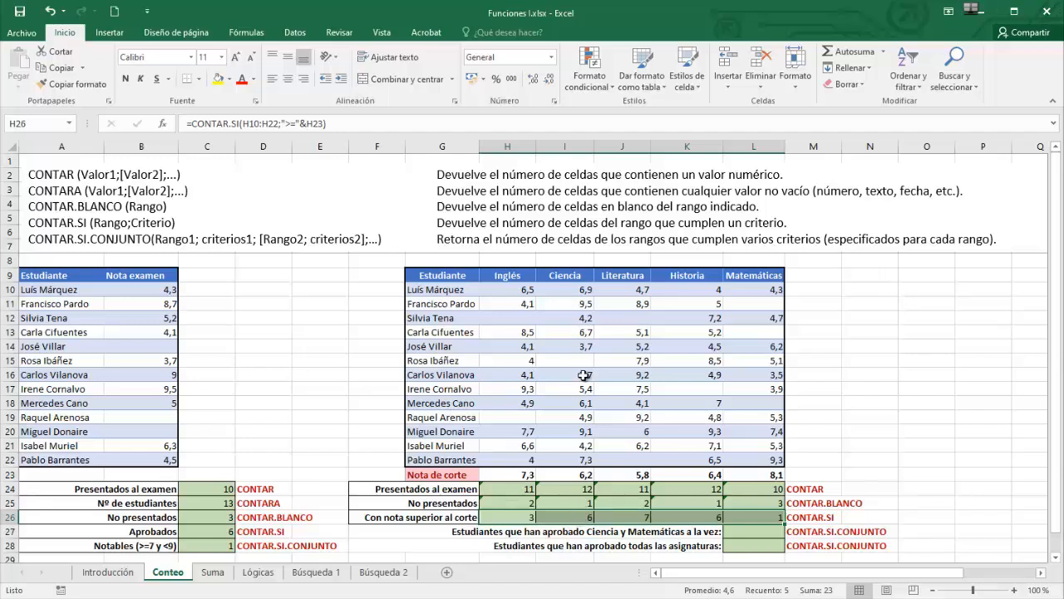
- Enter =CONTAR.SI.CONJUNTO(I10:I22;">=5";L10:L22;">=5") in L27, returning 2
click(760, 534)
text(=cont)
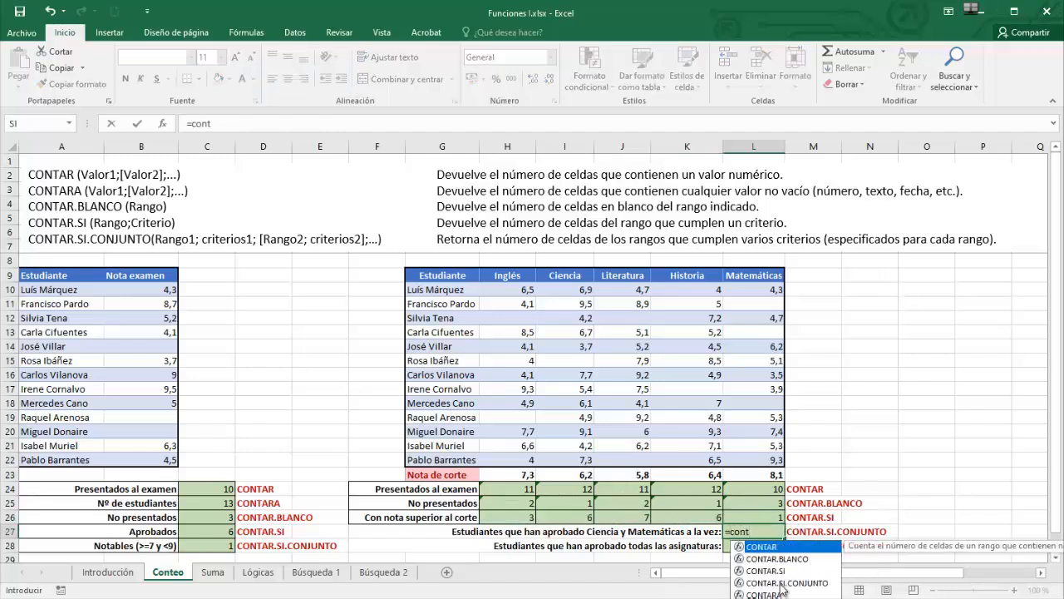
double_click(782, 586)
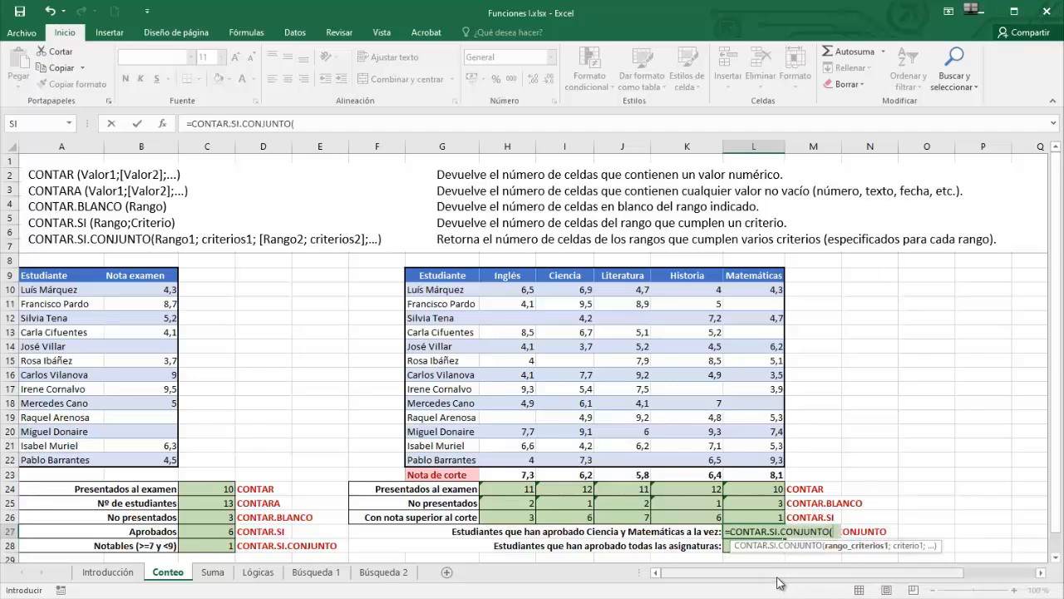
drag(565, 289, 572, 462)
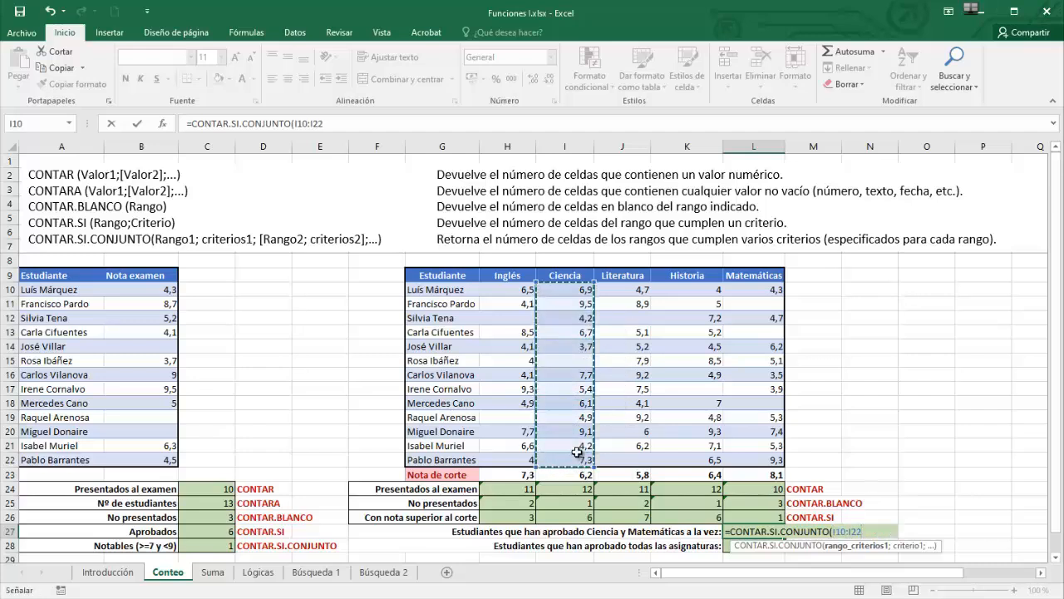
text(;")
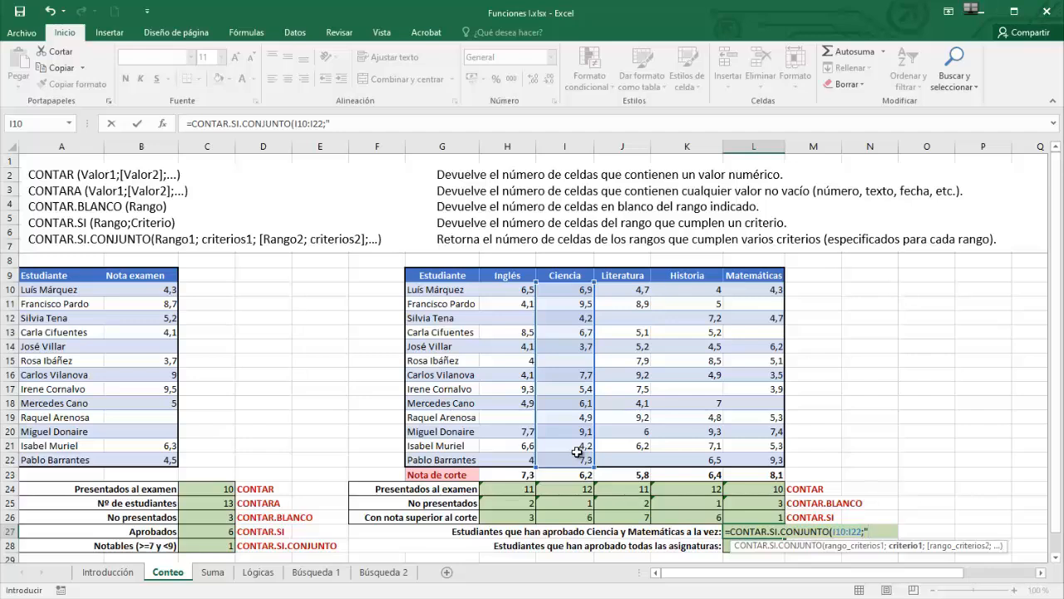
text(>=5";)
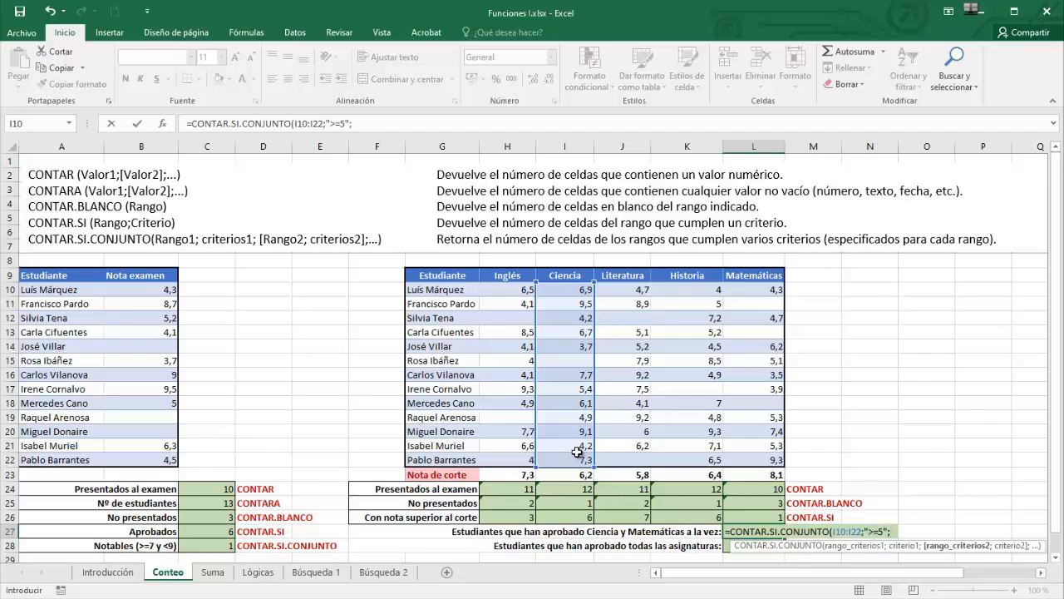
drag(757, 291, 746, 445)
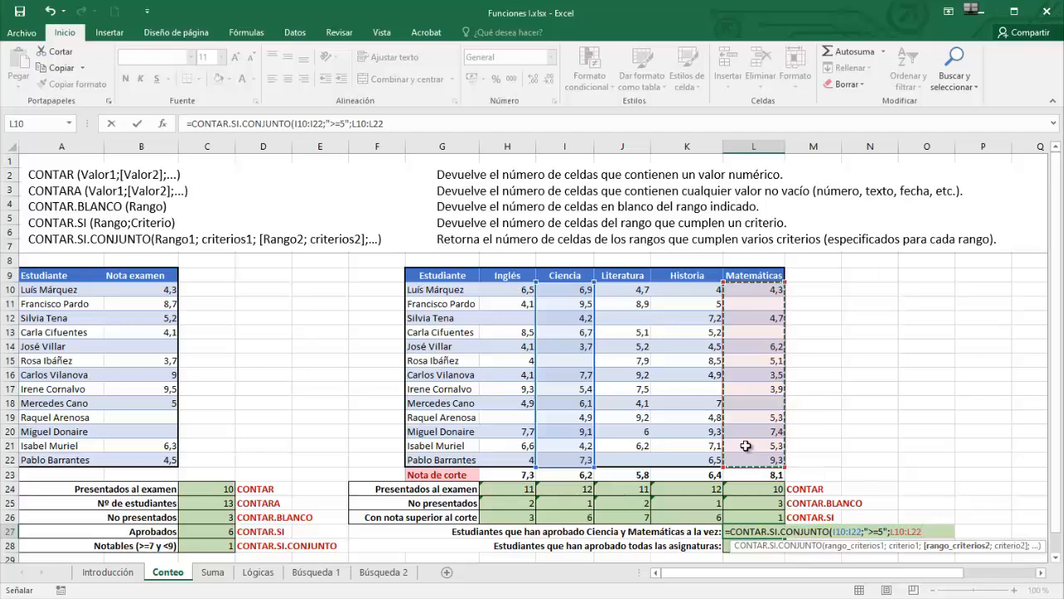
text(;")
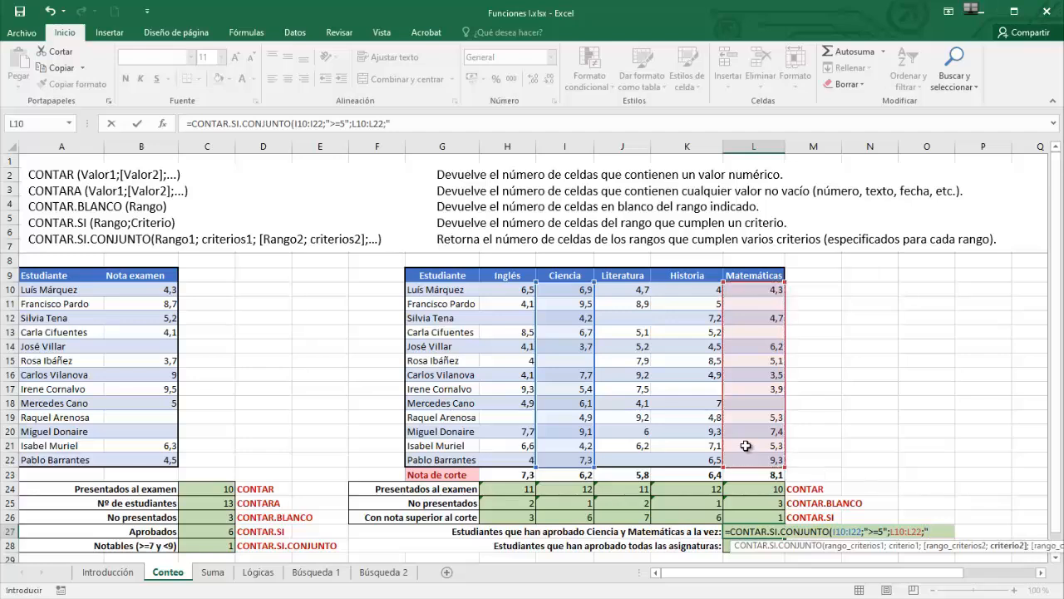
text(>=5"))
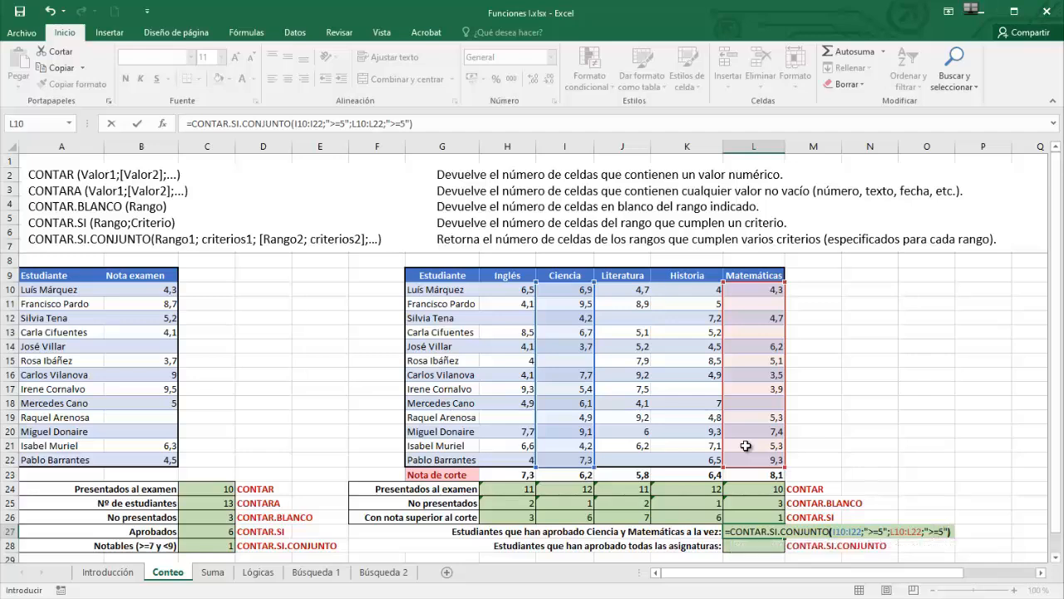
key(Return)
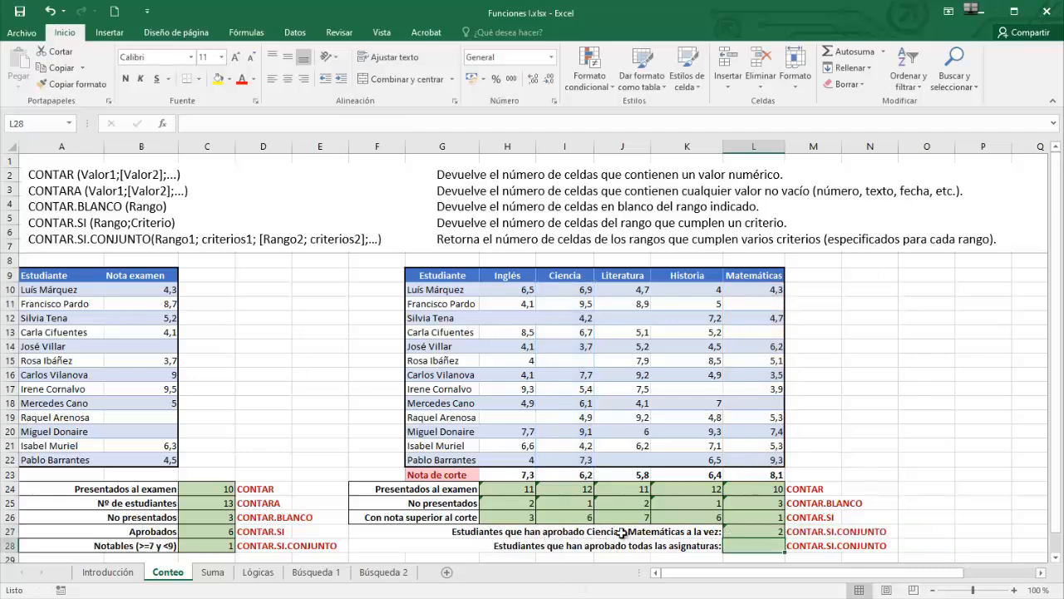
click(739, 531)
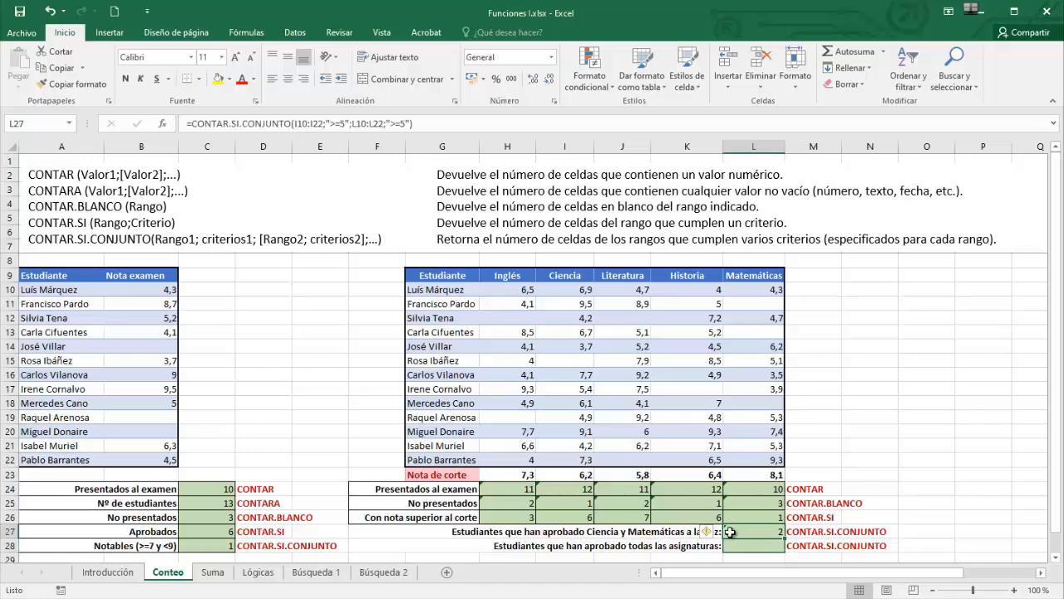
click(214, 545)
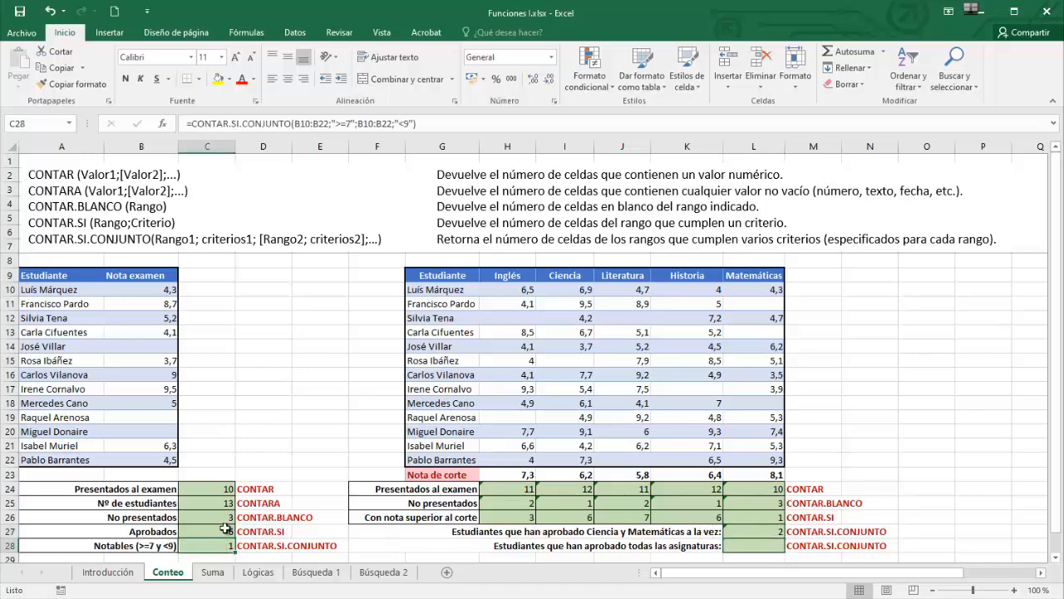
double_click(217, 544)
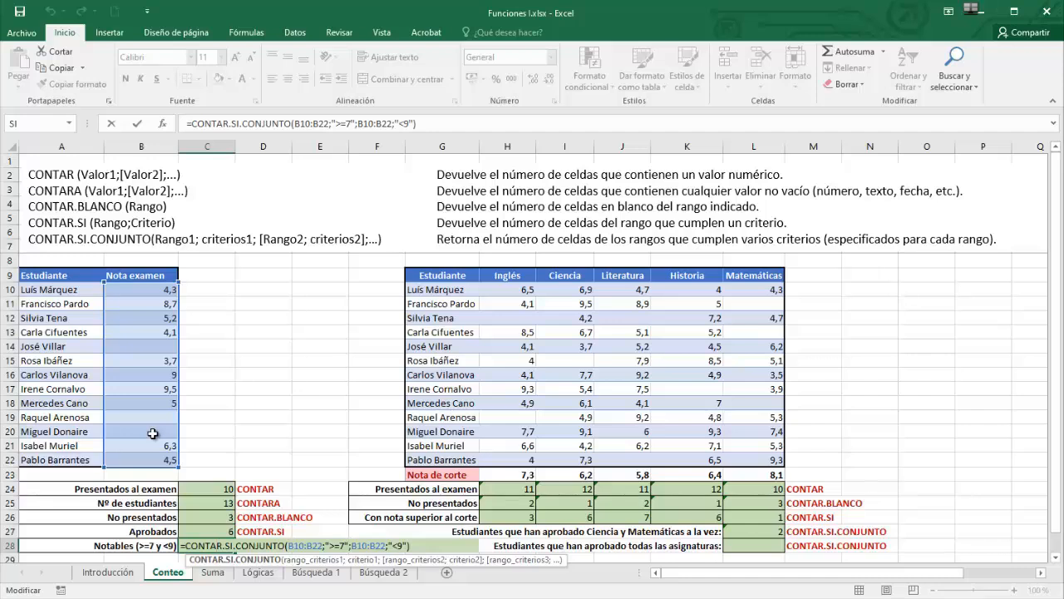
click(776, 535)
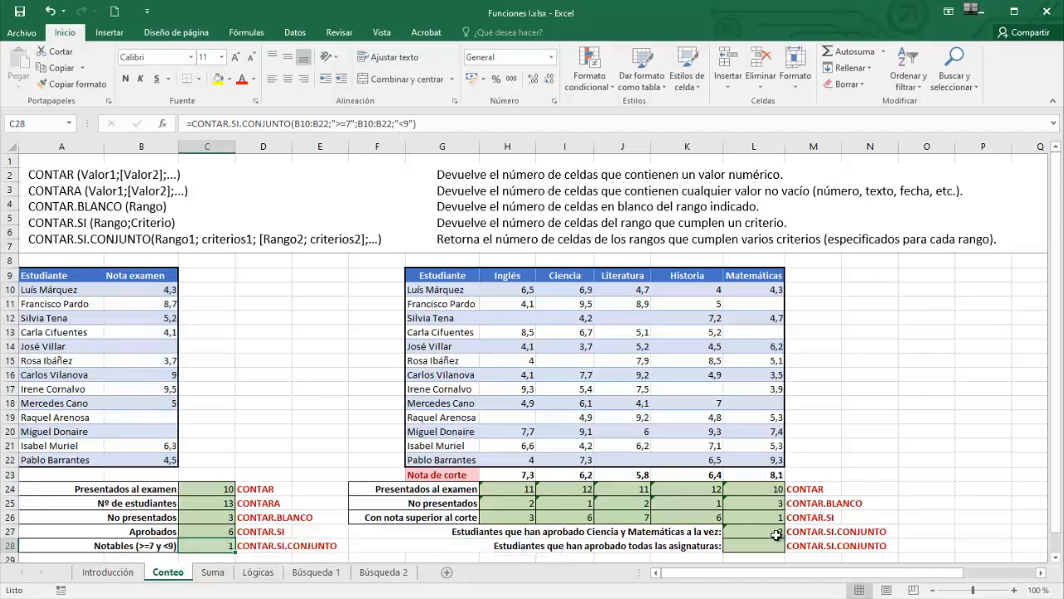
double_click(774, 533)
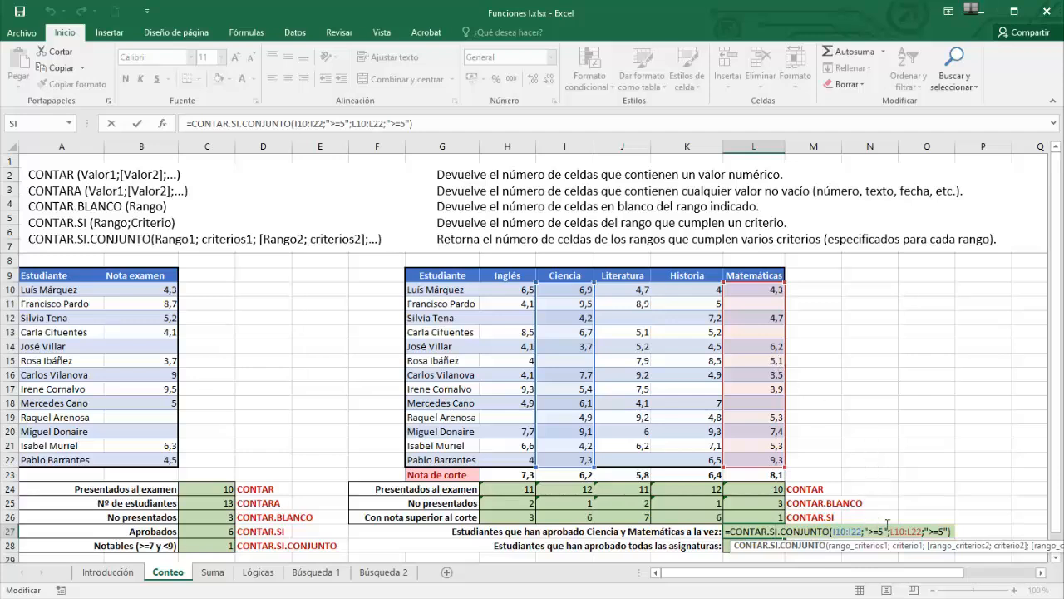
key(ctrl+Return)
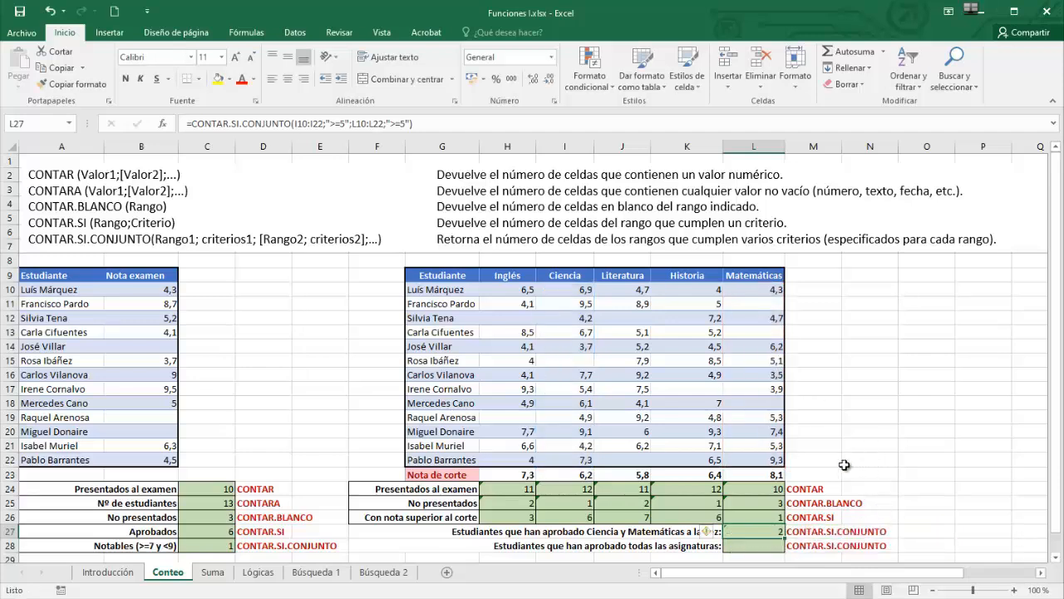
- Switch to the Suma sheet with the hair-salon services and barber totals tables
click(763, 546)
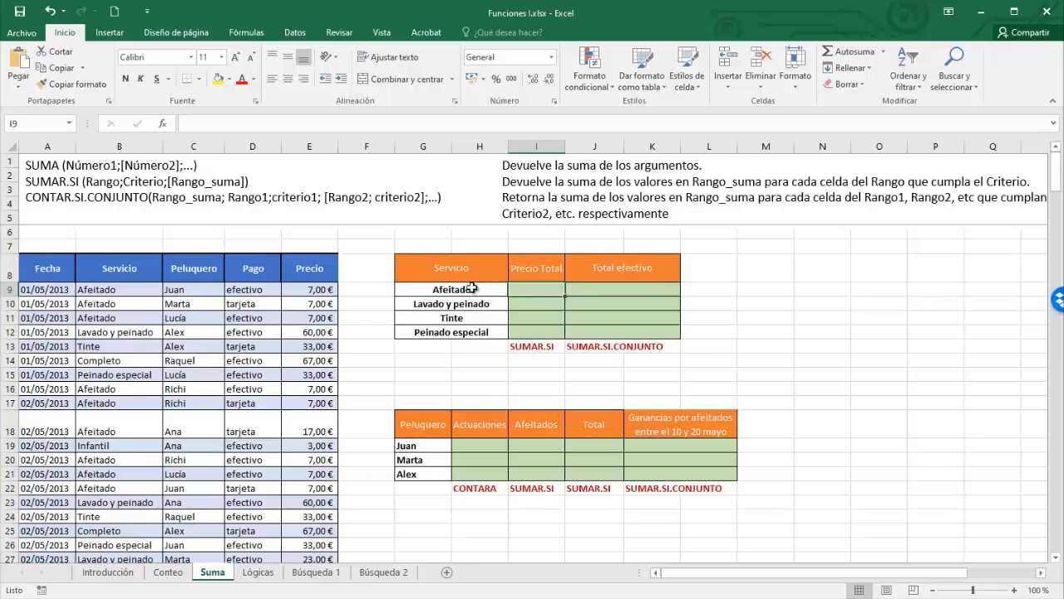
- In I9, write =SUMAR.SI with range B9:B234, criterion "="&G9 and sum range E9:E234
double_click(535, 287)
text(=sumar)
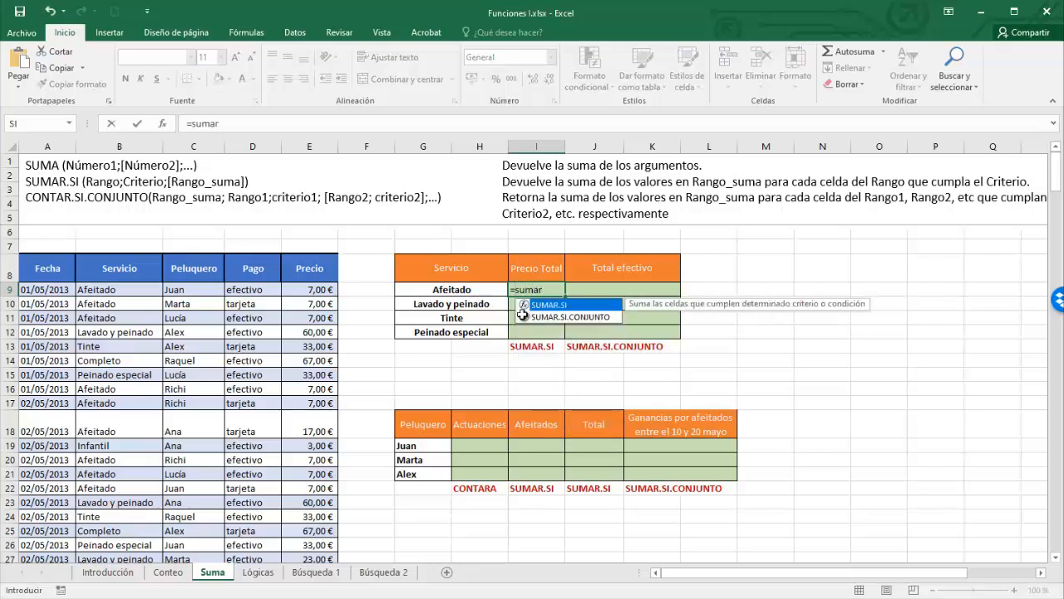
double_click(562, 306)
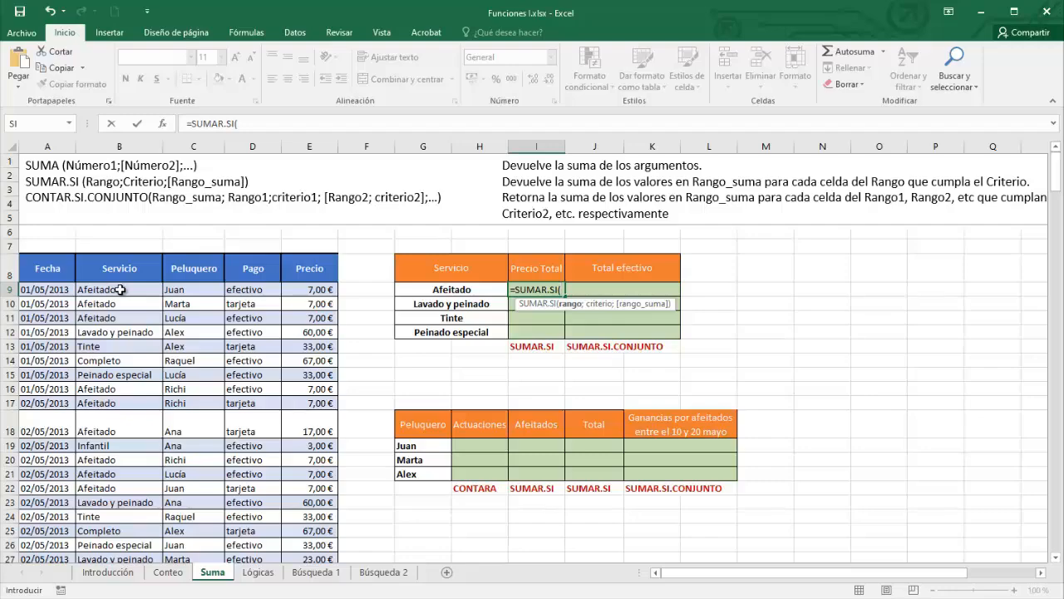
drag(120, 289, 125, 530)
text(;)
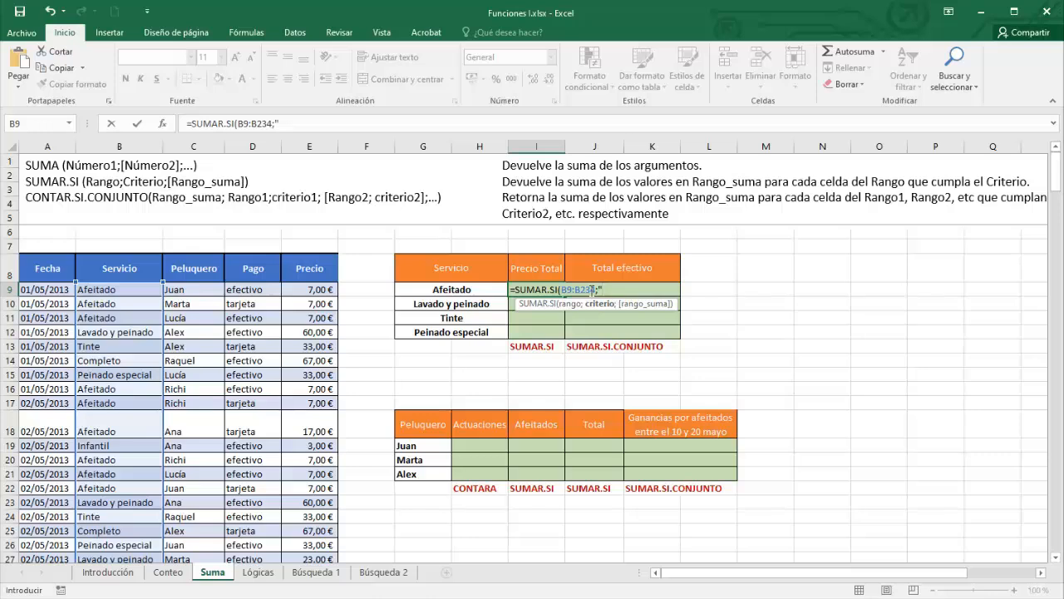
text(")
text(&)
click(469, 289)
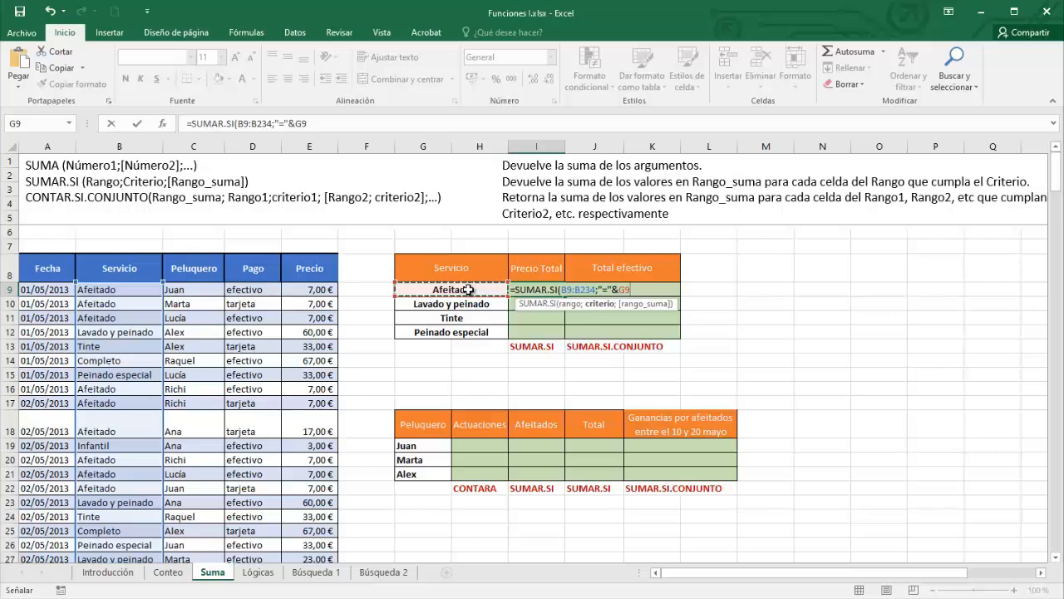
text(;)
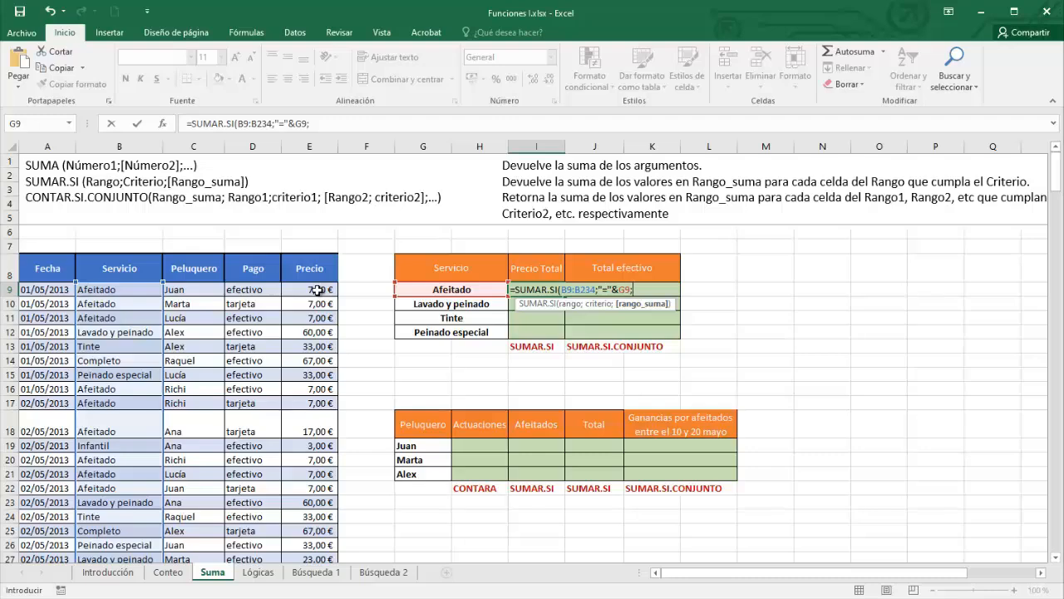
drag(318, 290, 311, 524)
drag(1056, 536, 1002, 166)
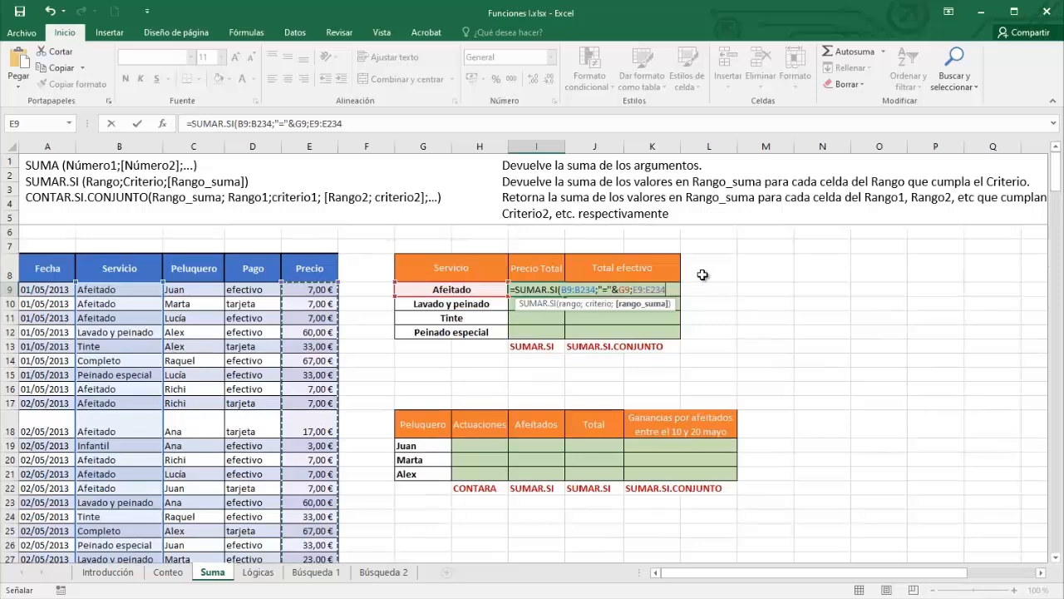
- Confirm the Afeitado total (717), then edit the criterion to reference G9 directly
key(Return)
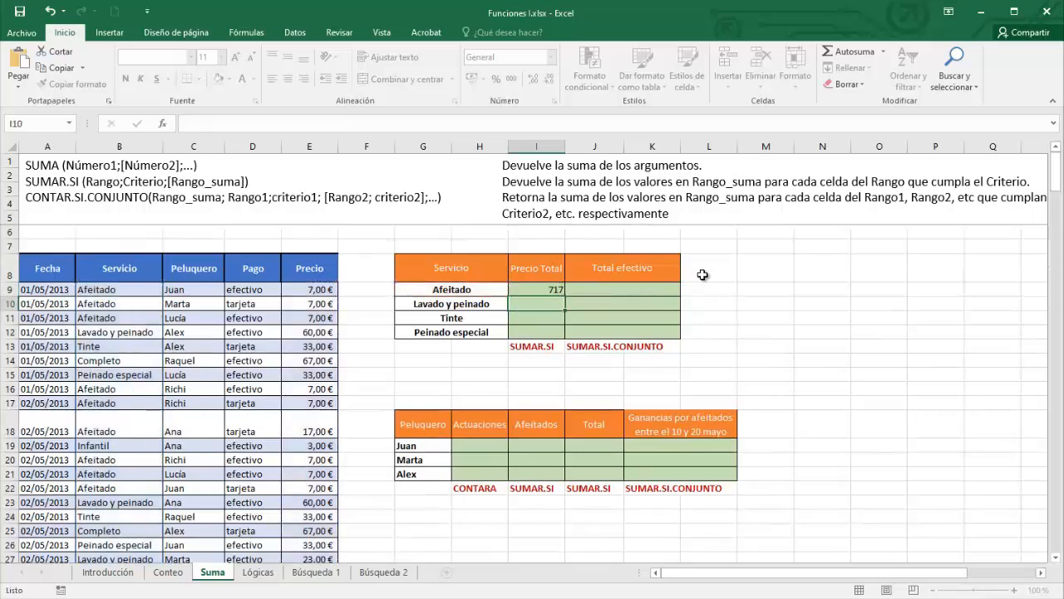
double_click(533, 291)
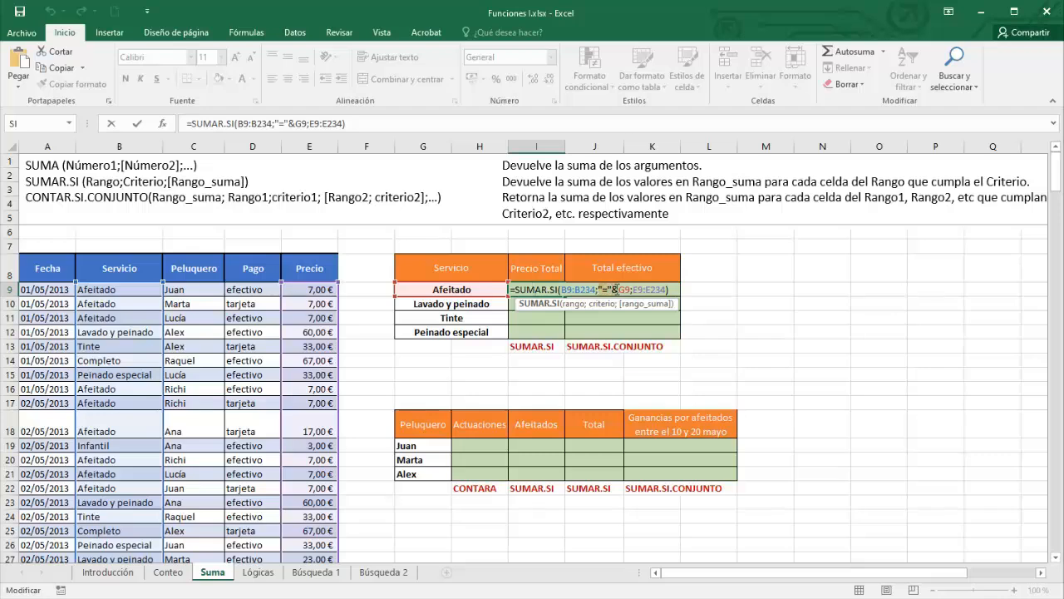
click(614, 289)
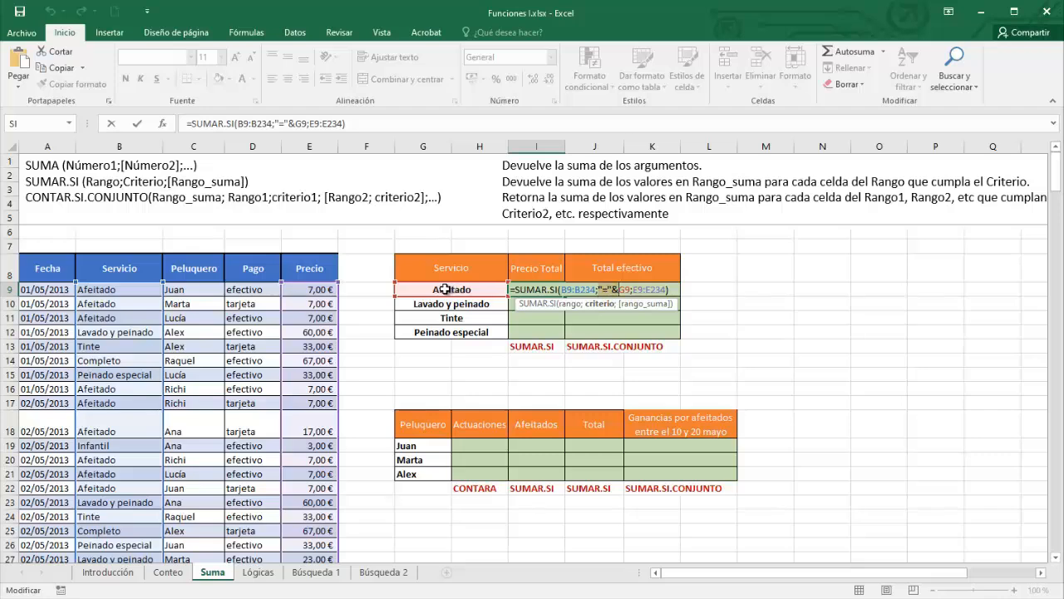
key(BackSpace)
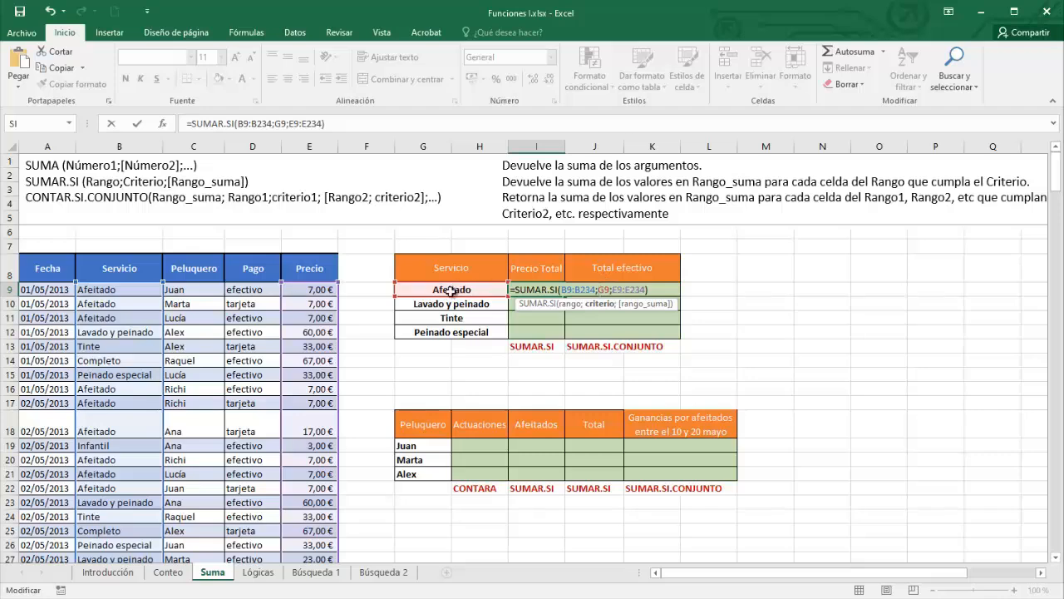
key(Return)
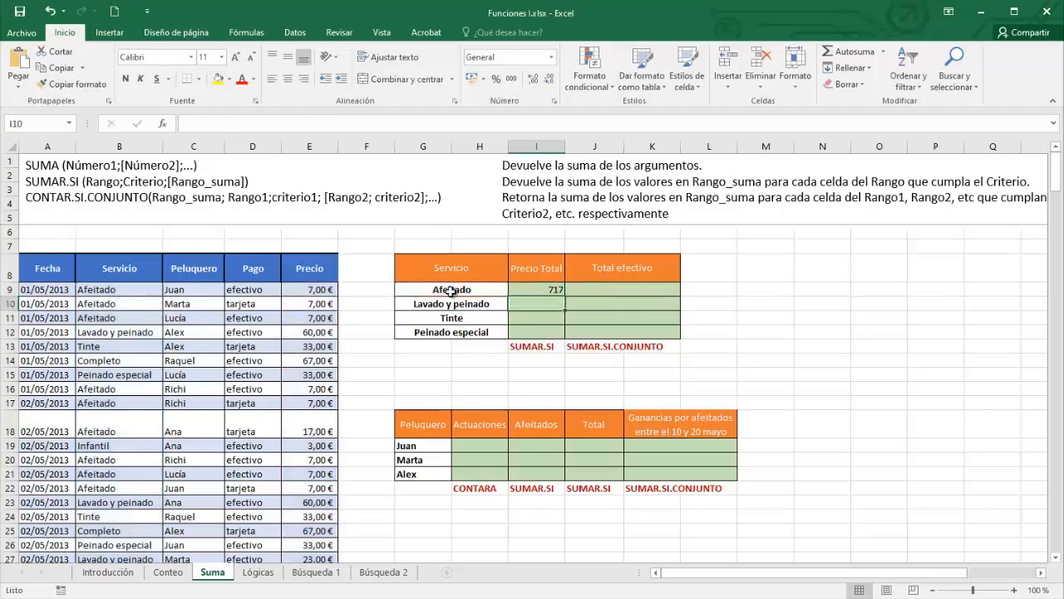
click(534, 290)
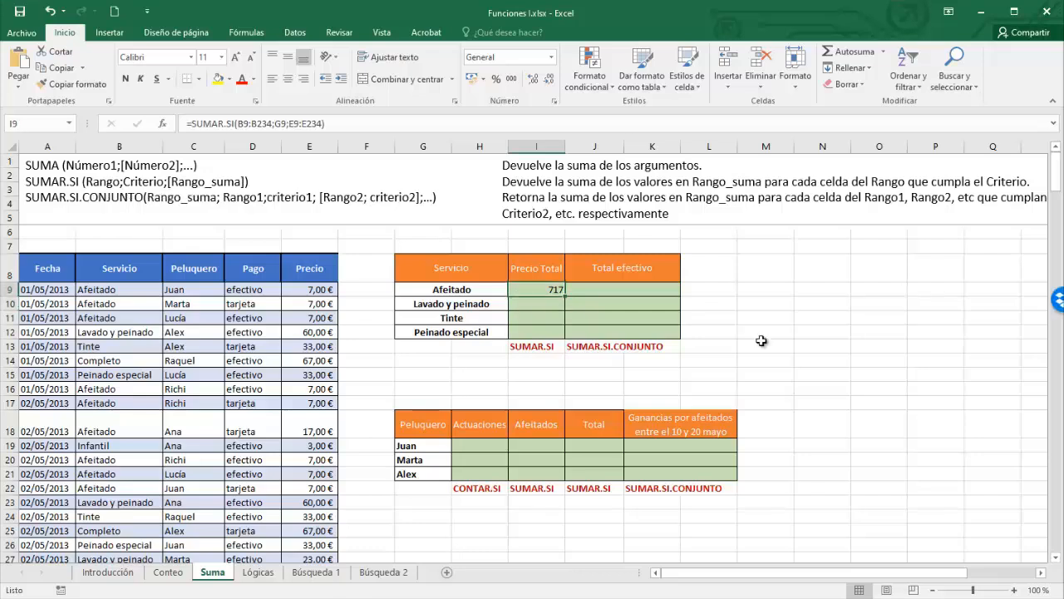
- Make $B$9:$B$234 and $E$9:$E$234 absolute in I9, then fill down to I12 (1934, 1650, 1119)
double_click(551, 290)
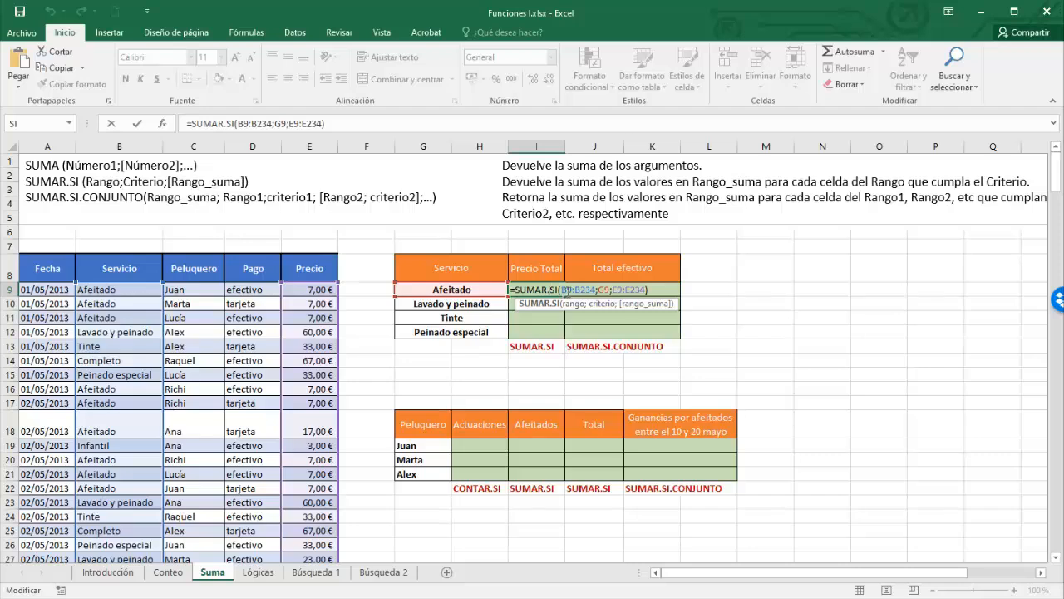
click(563, 290)
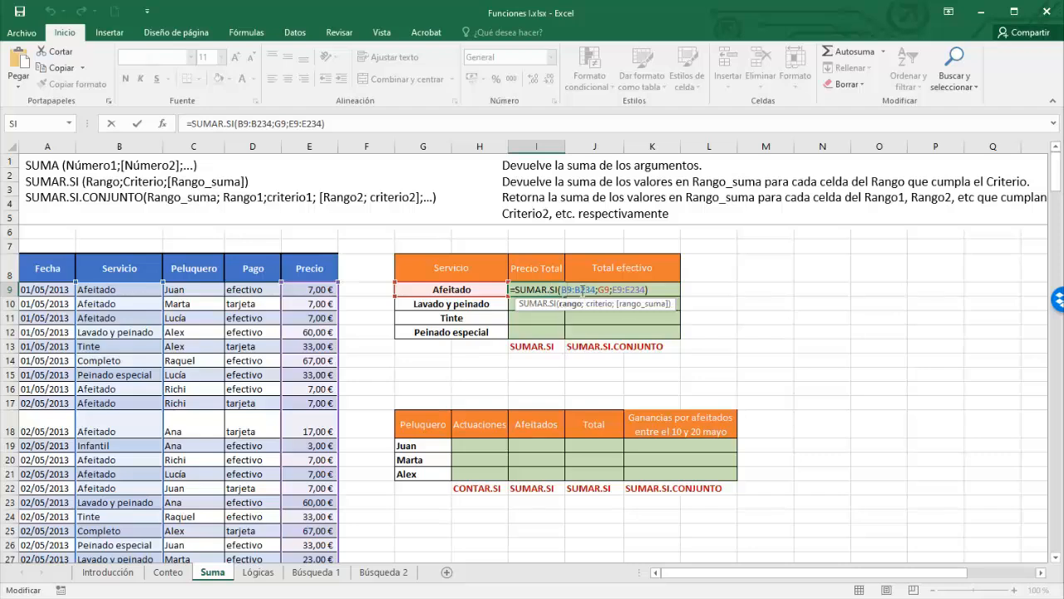
click(619, 289)
drag(562, 289, 595, 289)
key(F4)
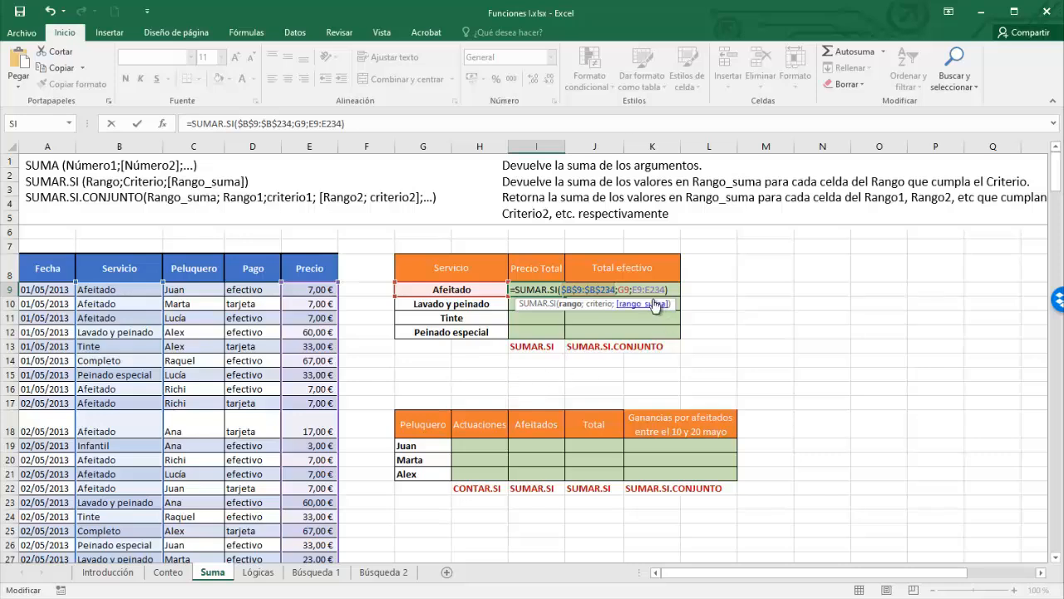
drag(634, 290, 665, 289)
key(F4)
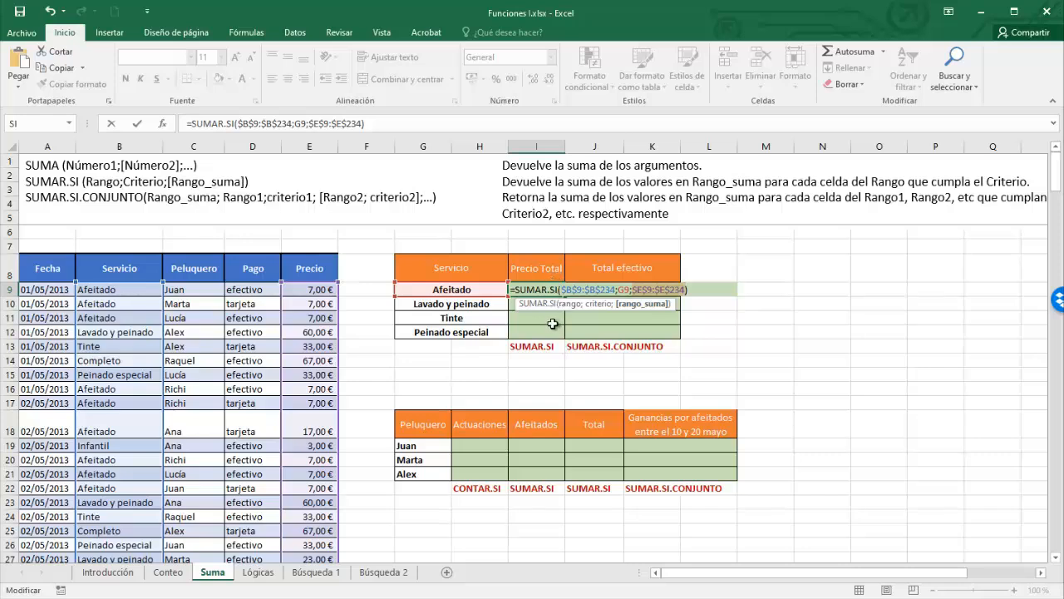
key(ctrl+Return)
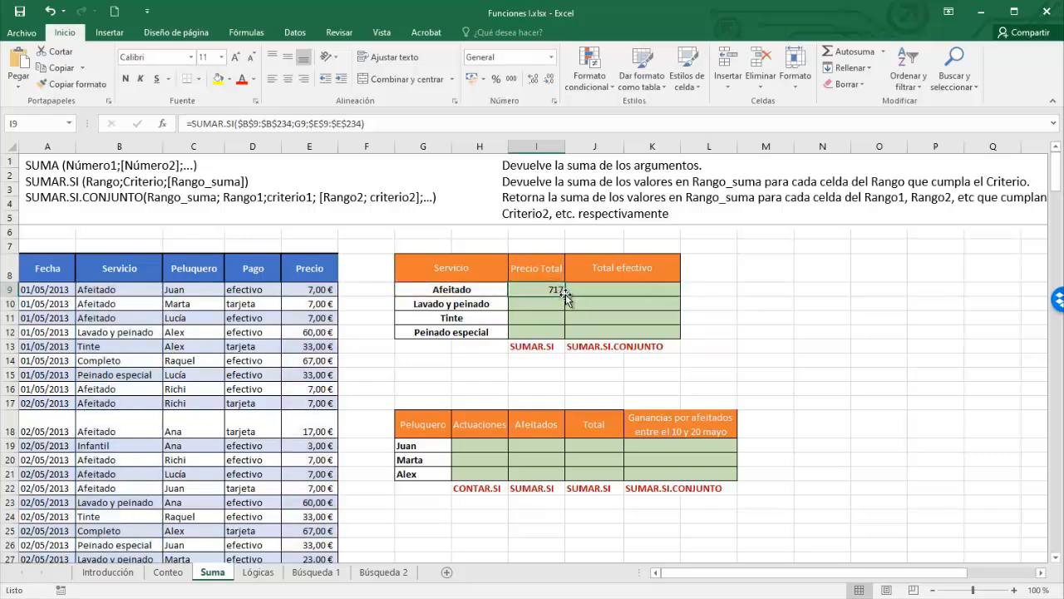
drag(565, 296, 562, 345)
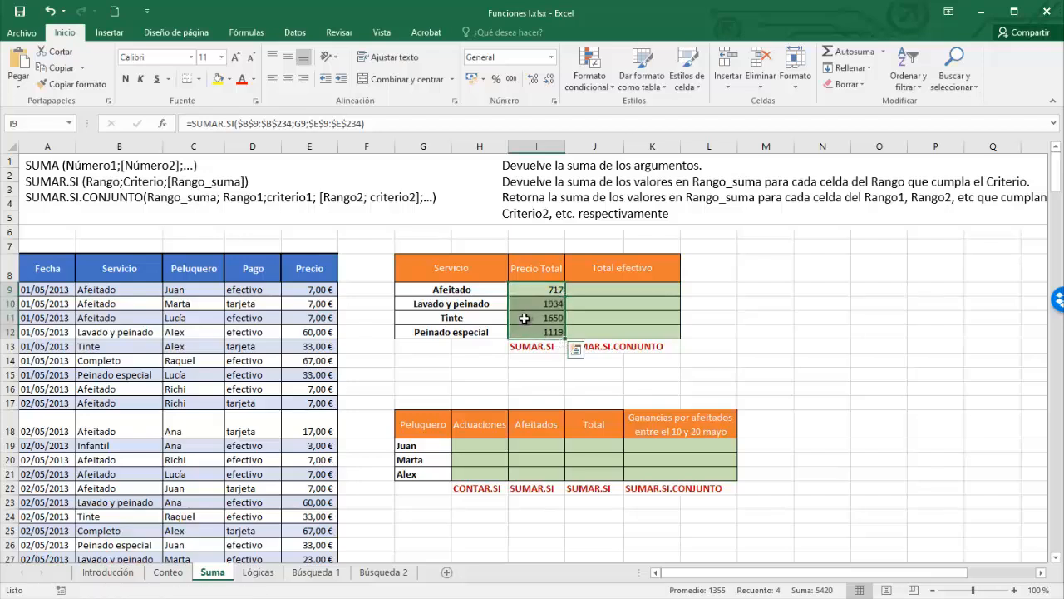
- In J9, enter =SUMAR.SI.CONJUNTO summing E9:E234 where B9:B234 matches G9 and D9:D234 is "Efectivo"
click(616, 290)
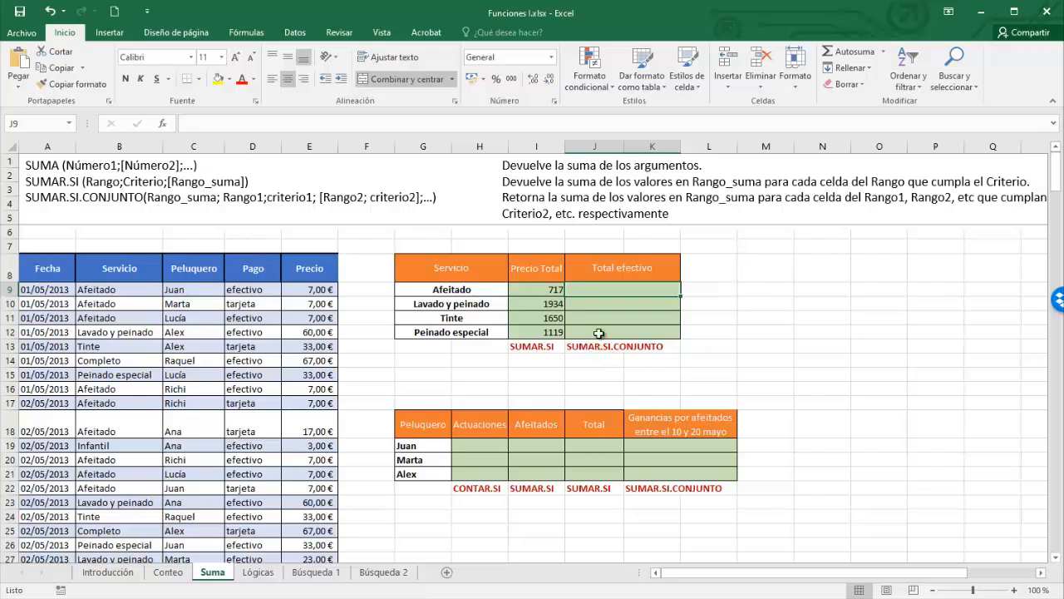
text(=SUMAR)
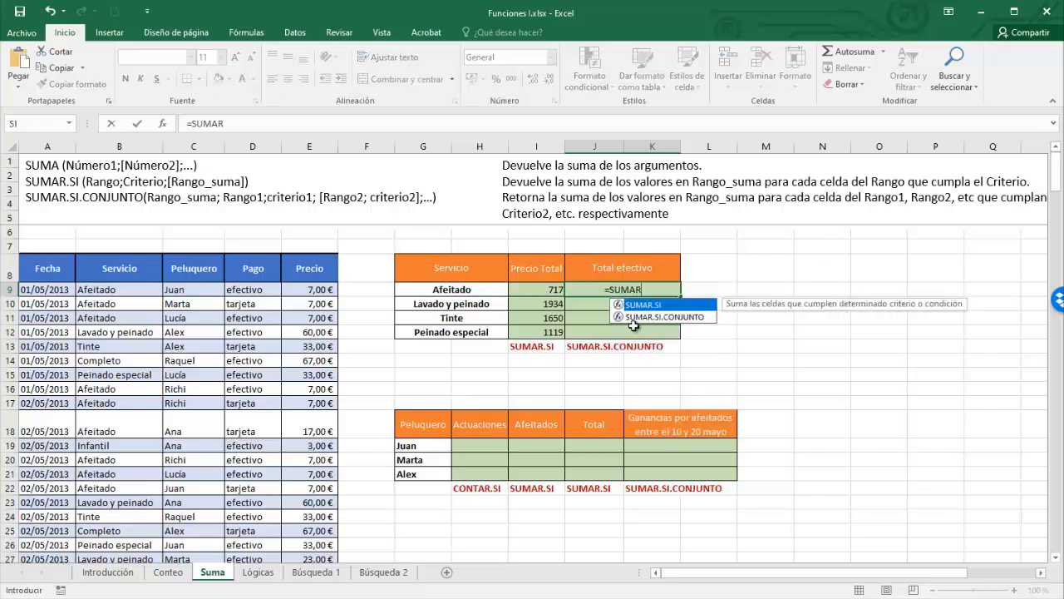
double_click(630, 316)
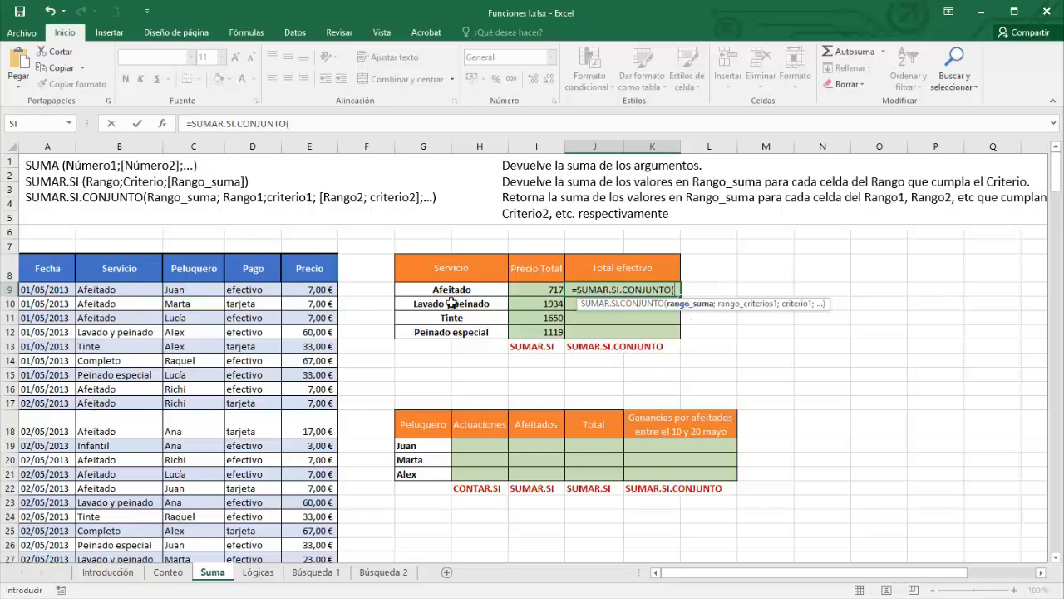
drag(320, 289, 324, 548)
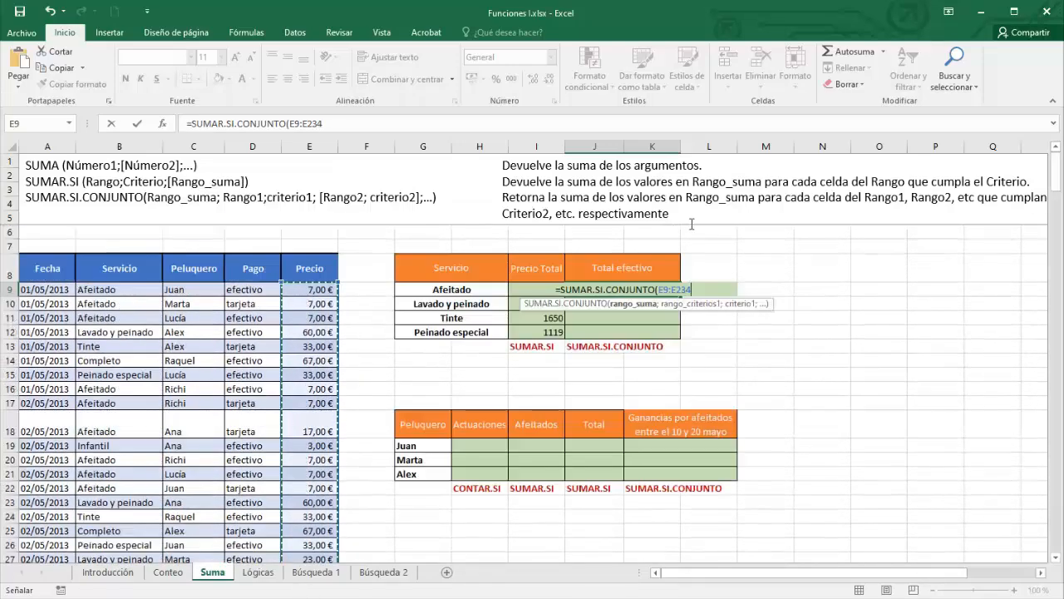
text(;)
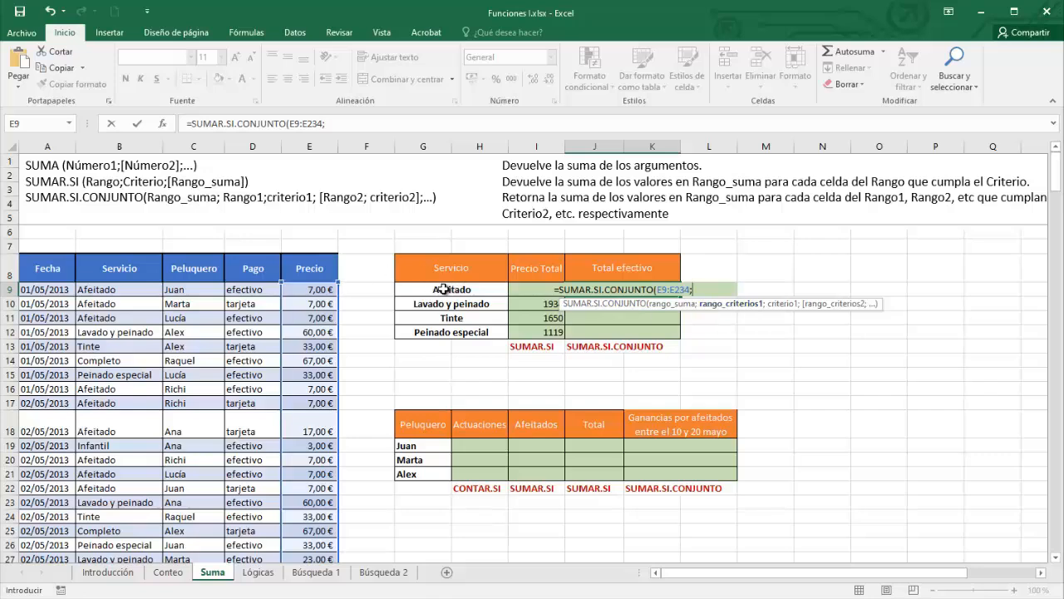
drag(116, 291, 130, 540)
scroll(727, 282, up, 20)
text(;;)
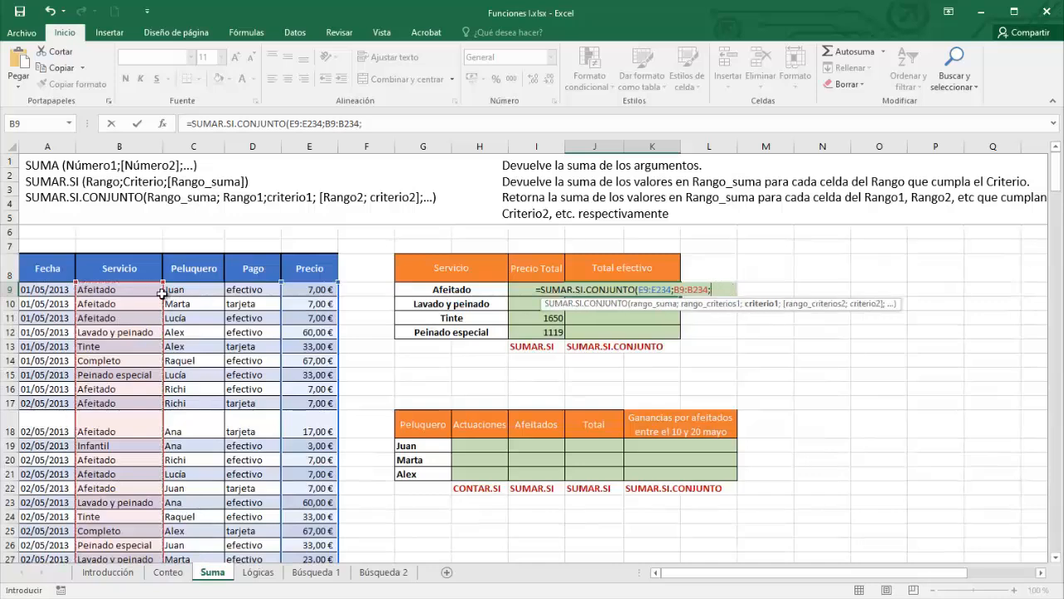
click(447, 289)
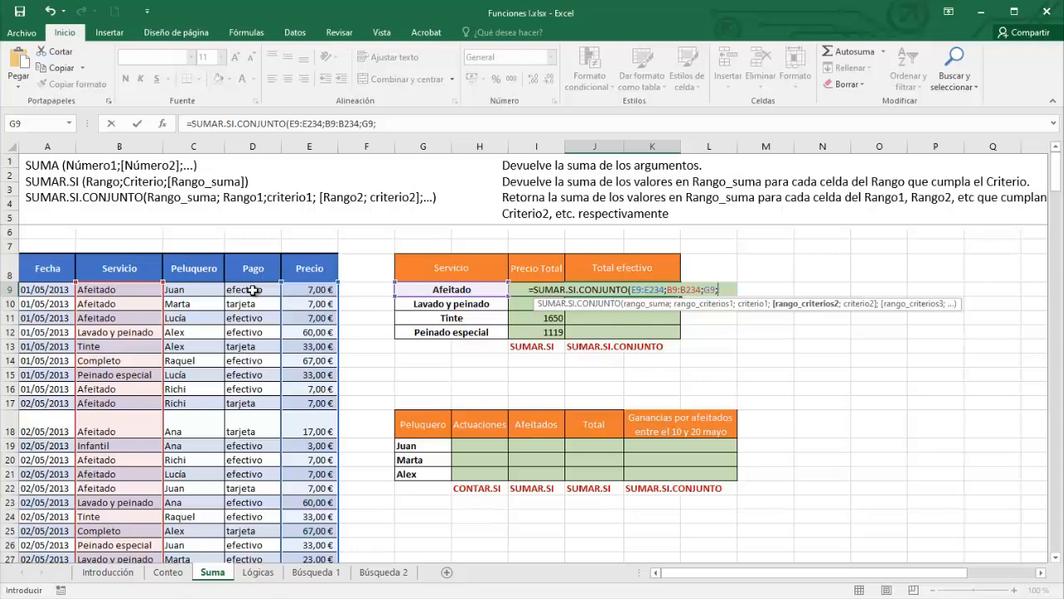
drag(252, 289, 257, 551)
text(;)
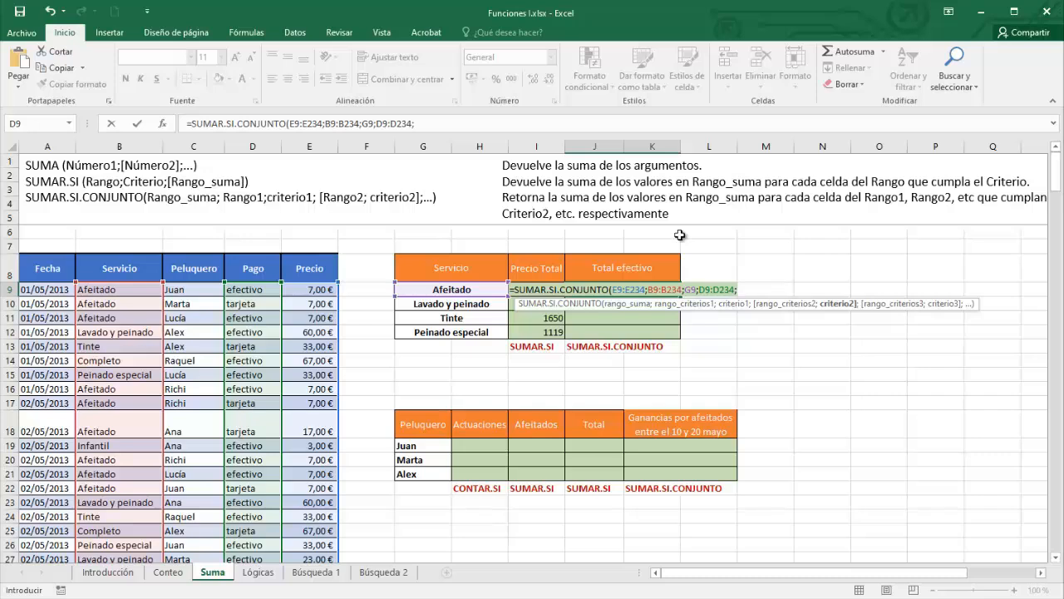
text("Efe)
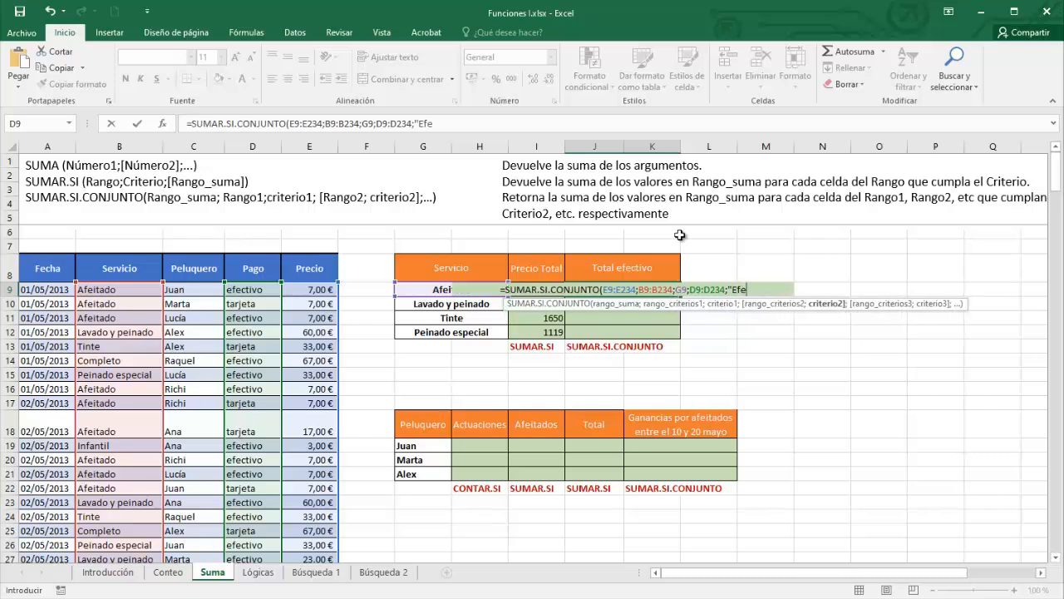
text(ctivo")
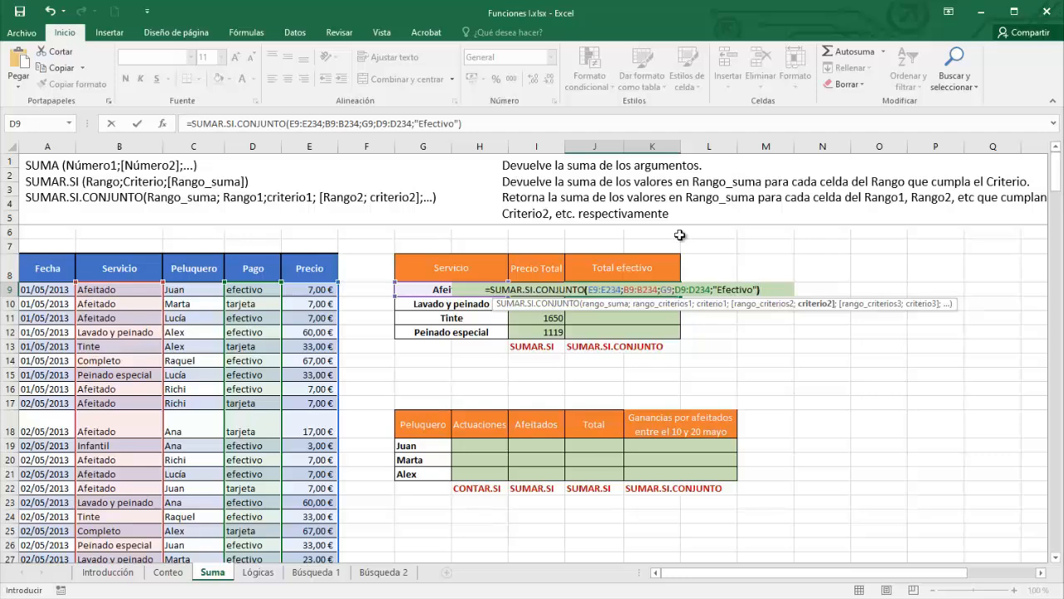
text())
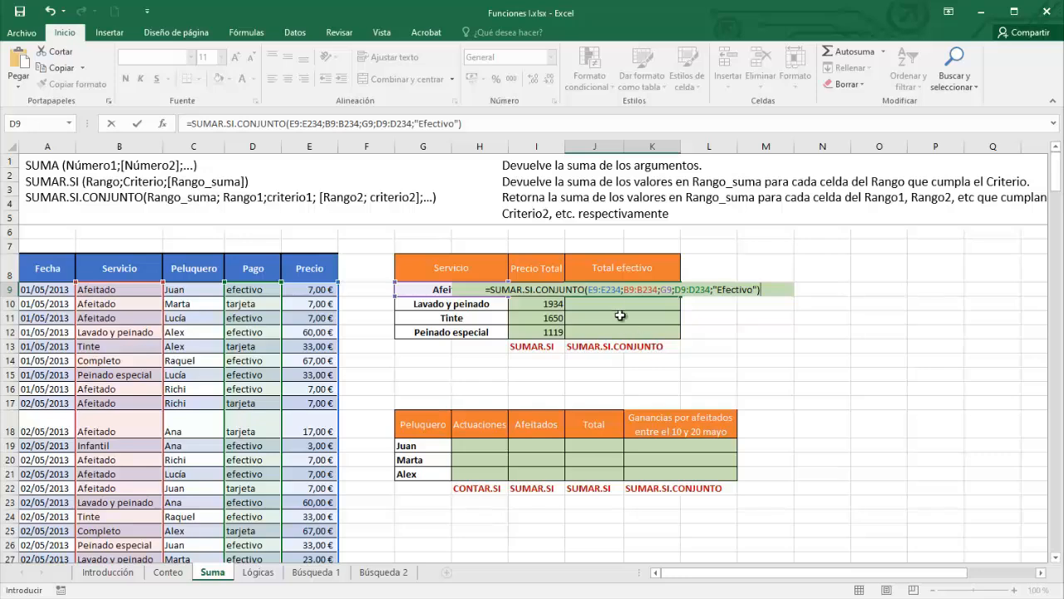
- Make the E9:E234, B9:B234 and D9:D234 references absolute and confirm the J9 formula
drag(589, 288, 623, 290)
key(F4)
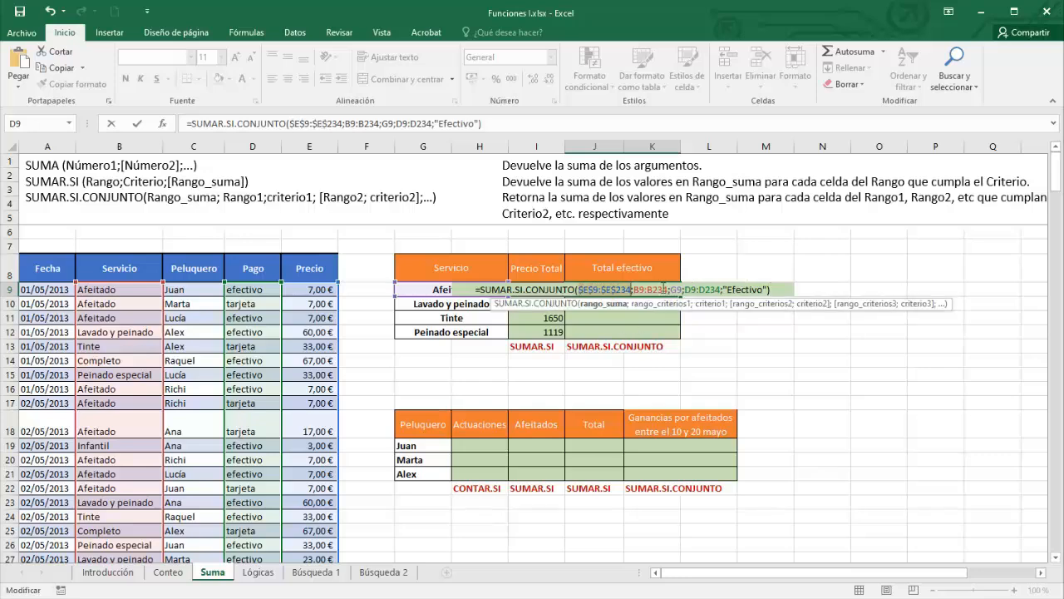
drag(635, 289, 665, 288)
key(F4)
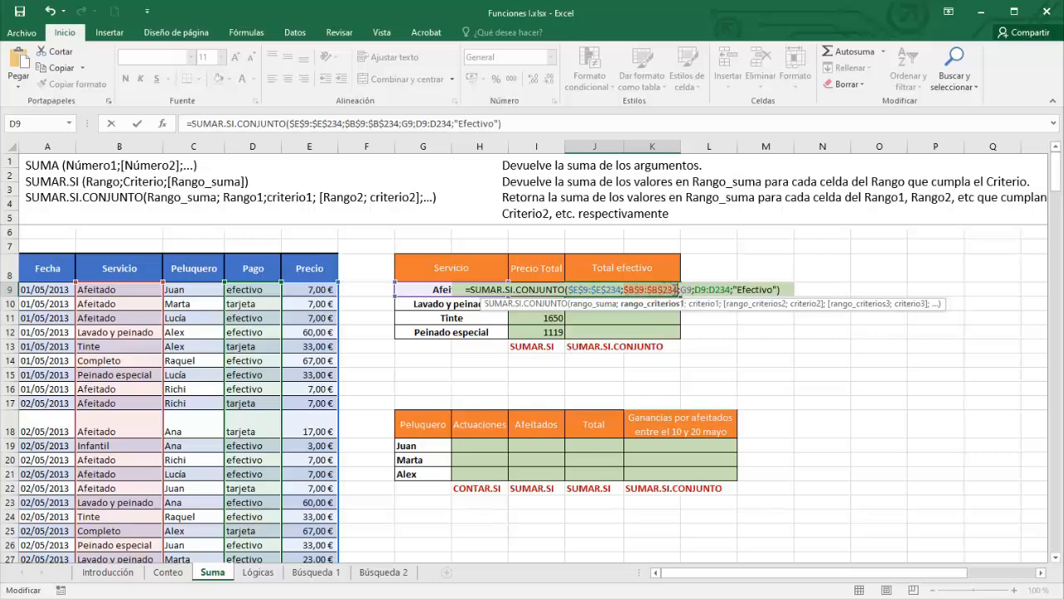
click(695, 290)
drag(696, 289, 730, 289)
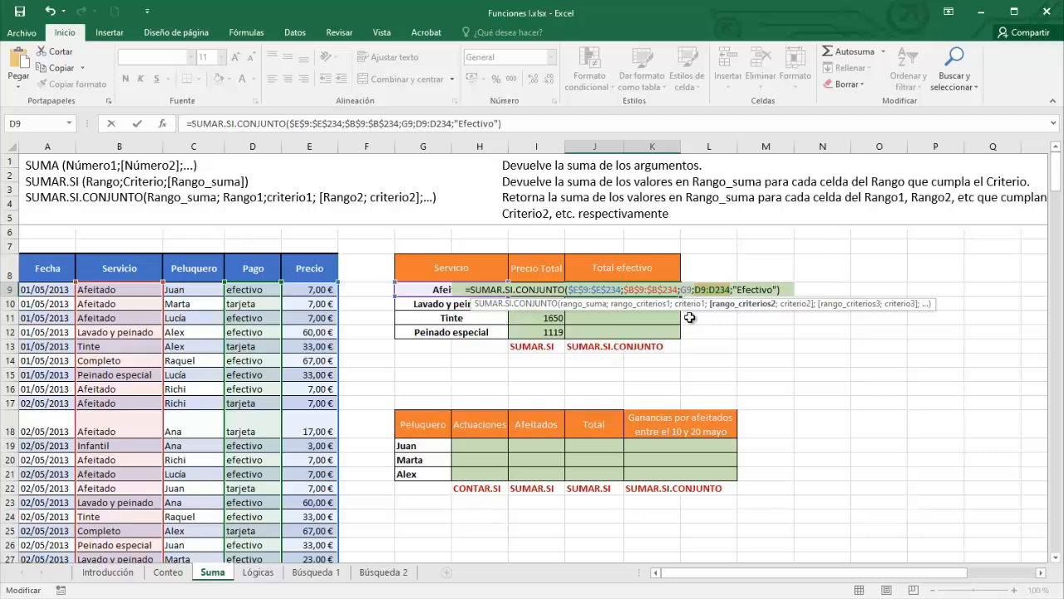
key(F4)
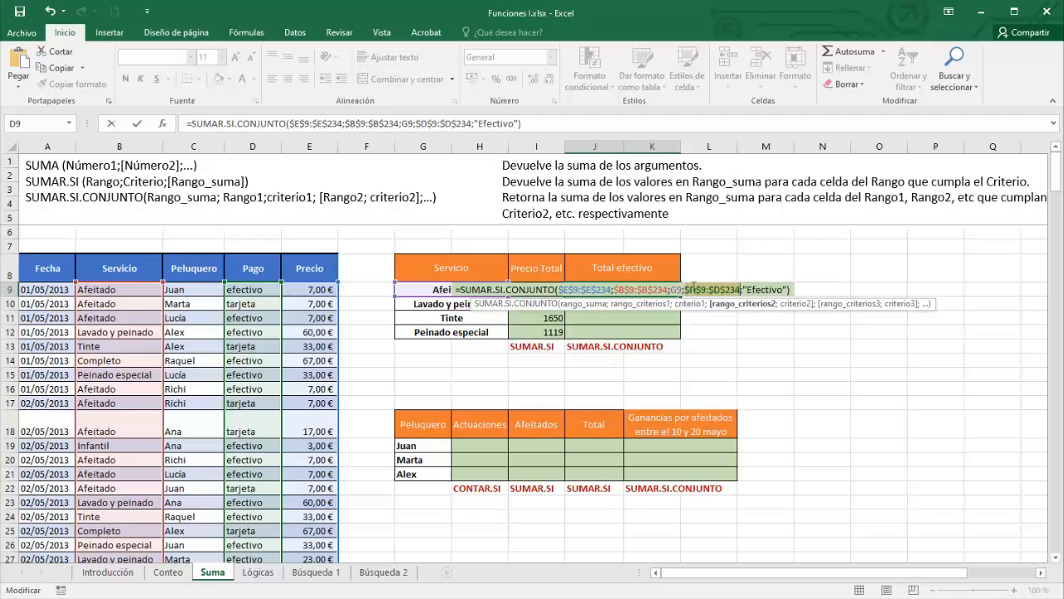
key(Return)
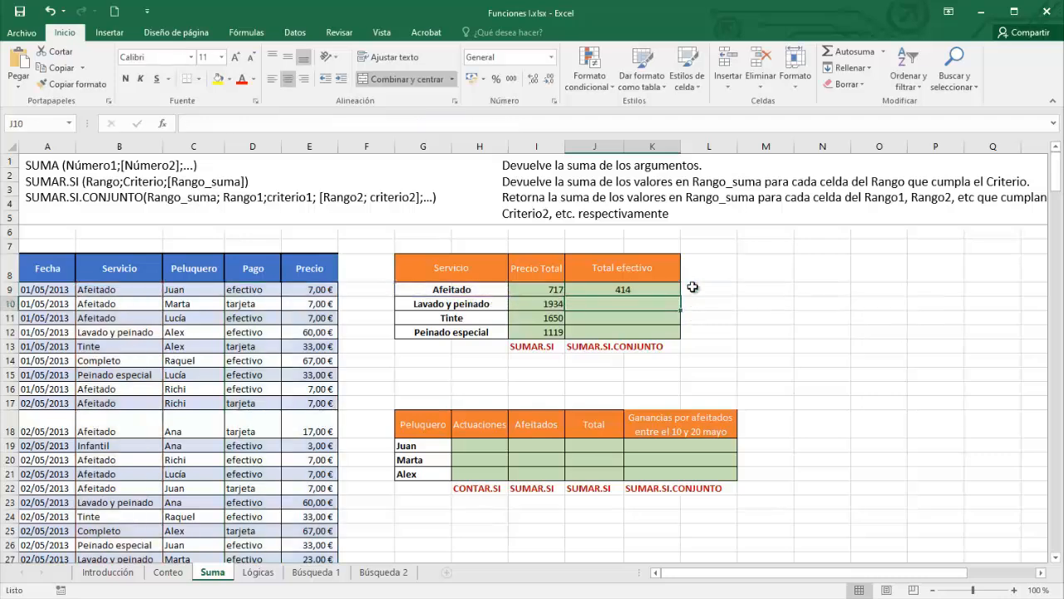
- Fill the Total efectivo formula down to row 12, giving 414, 1350, 1155 and 735
click(629, 289)
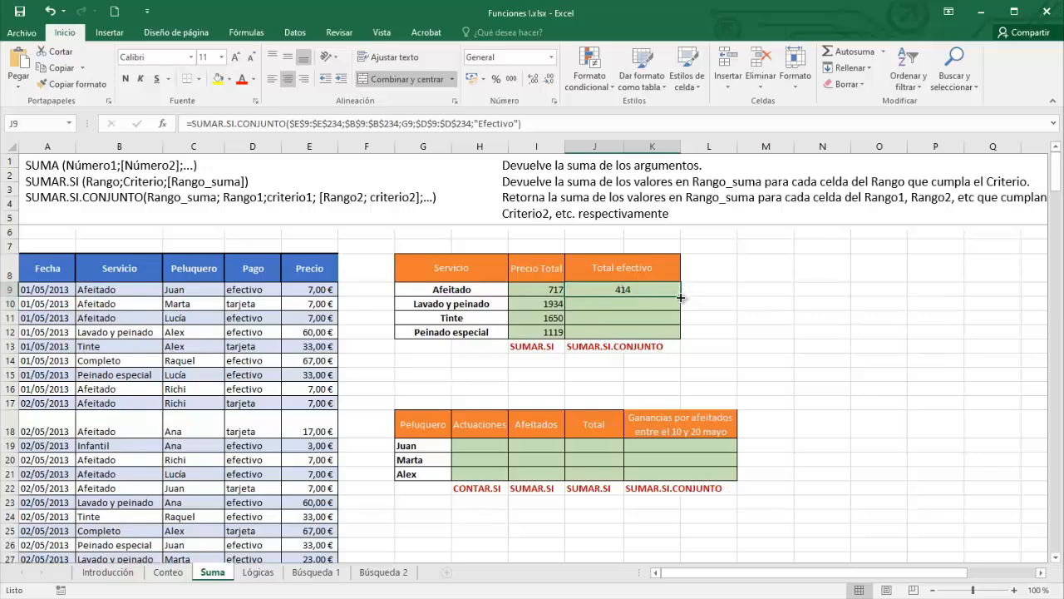
drag(680, 297, 680, 339)
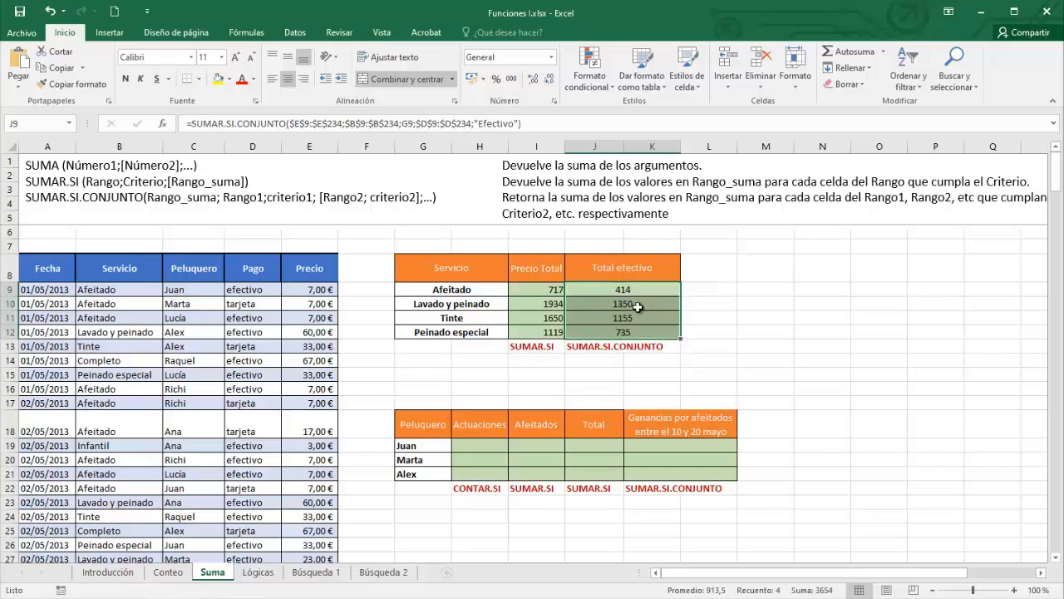
click(479, 446)
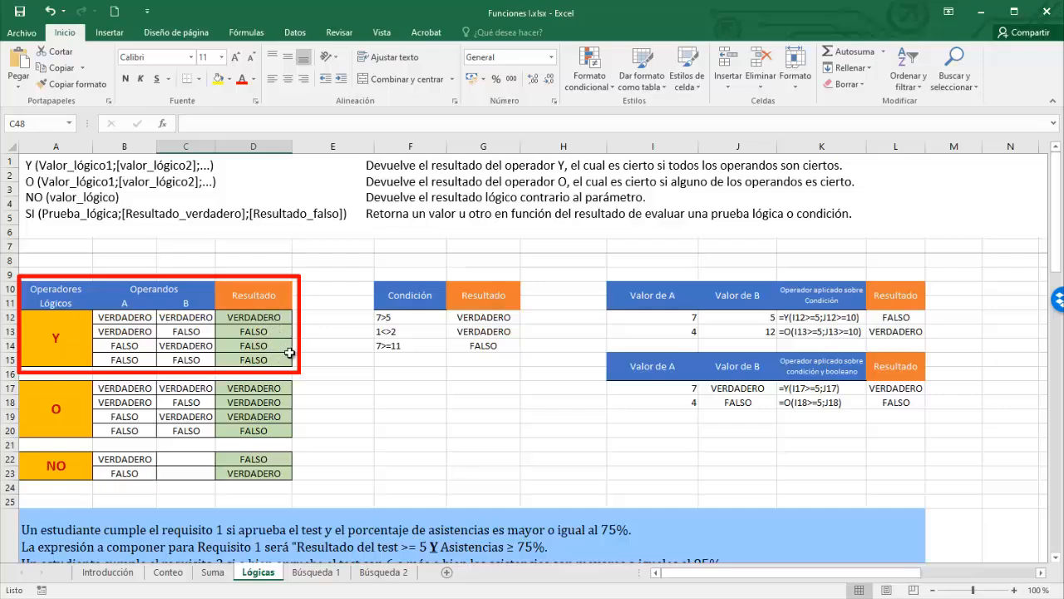
click(257, 315)
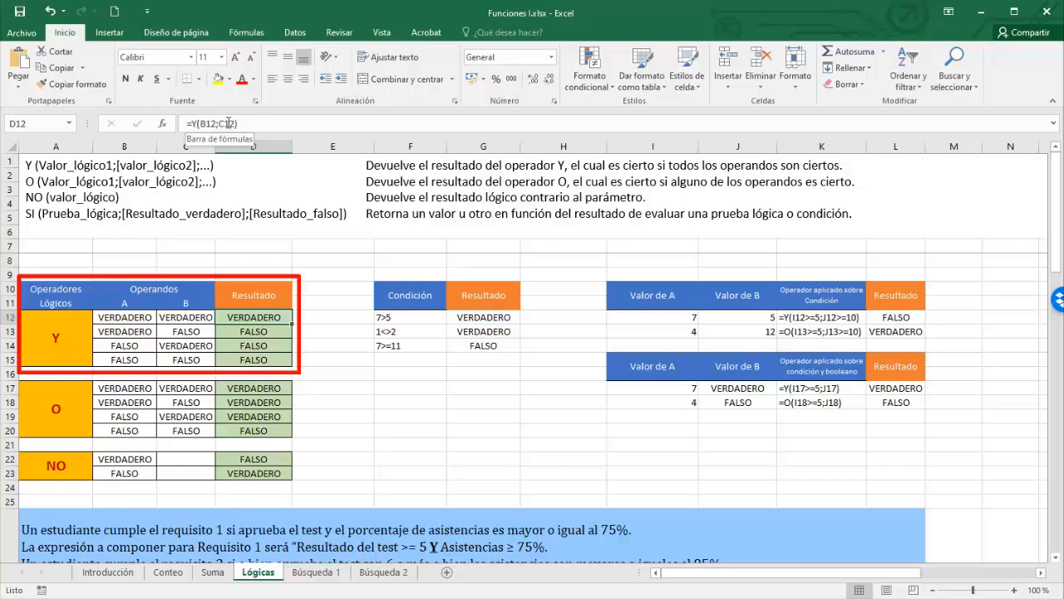
key(Down)
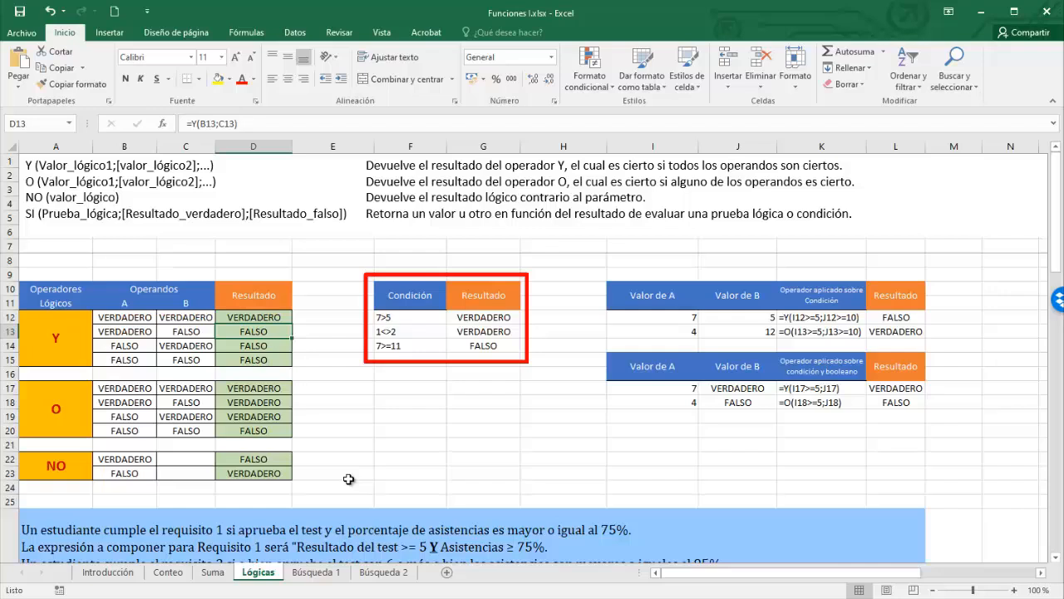
click(486, 317)
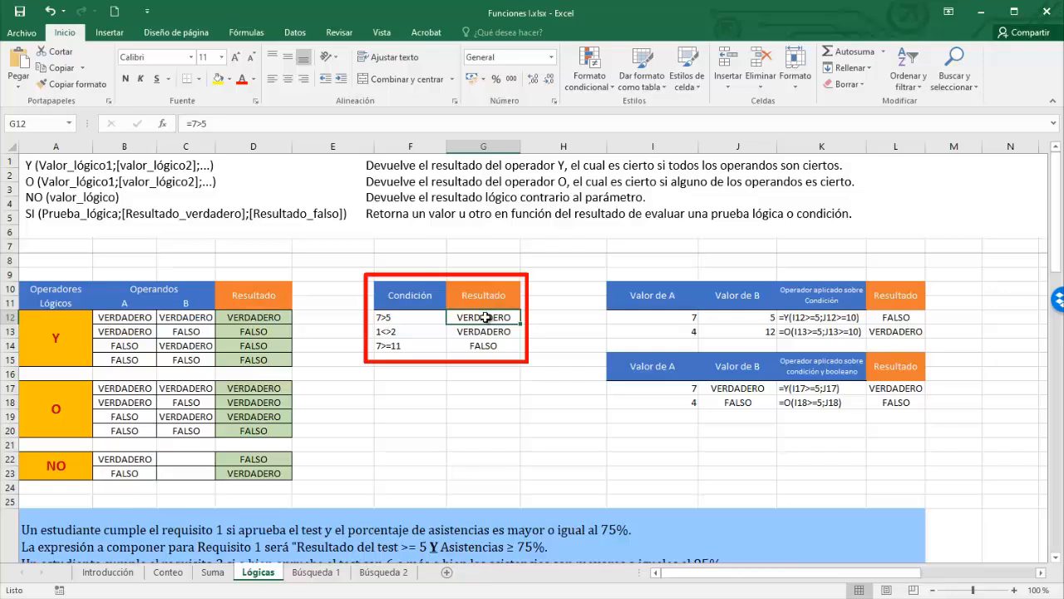
double_click(485, 316)
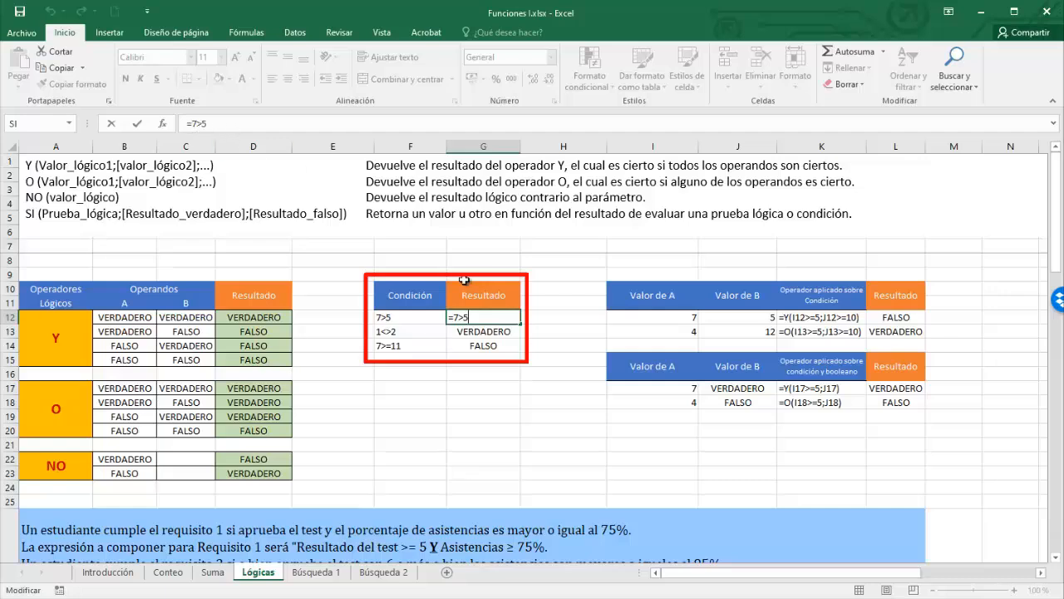
key(Return)
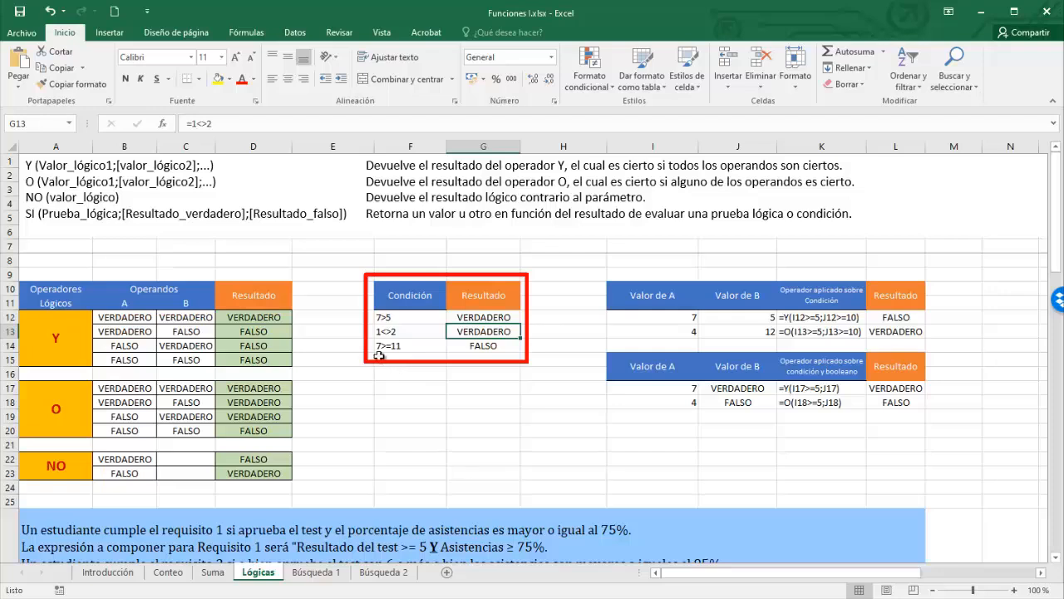
click(473, 347)
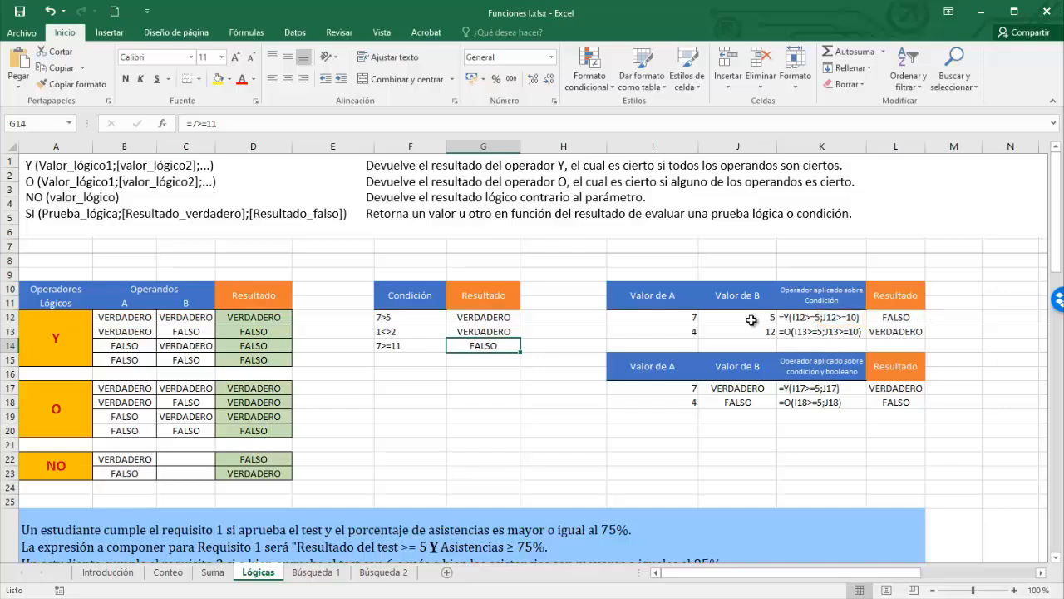
click(903, 319)
double_click(902, 319)
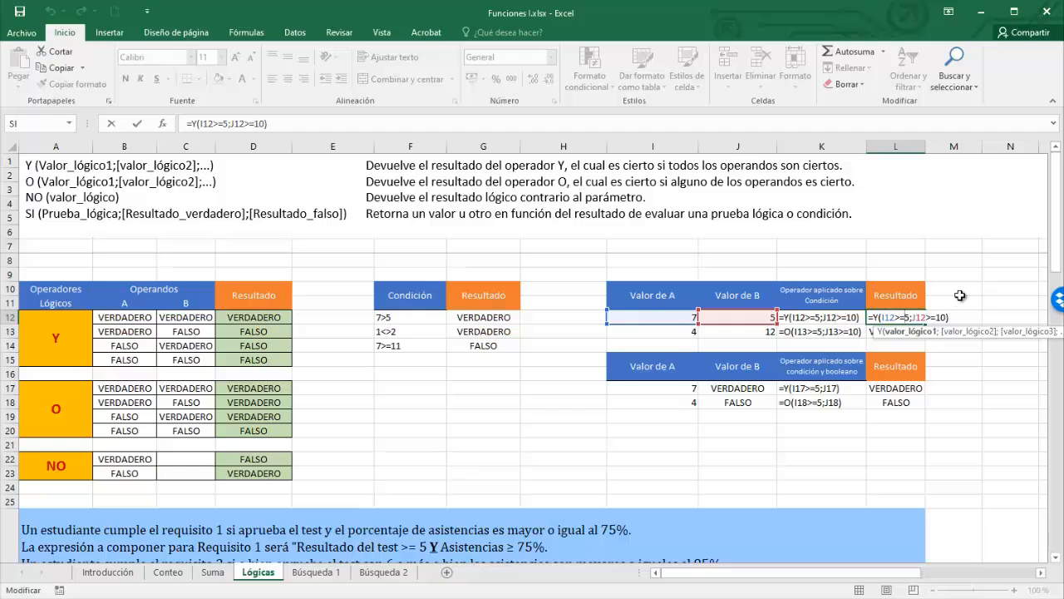
key(Escape)
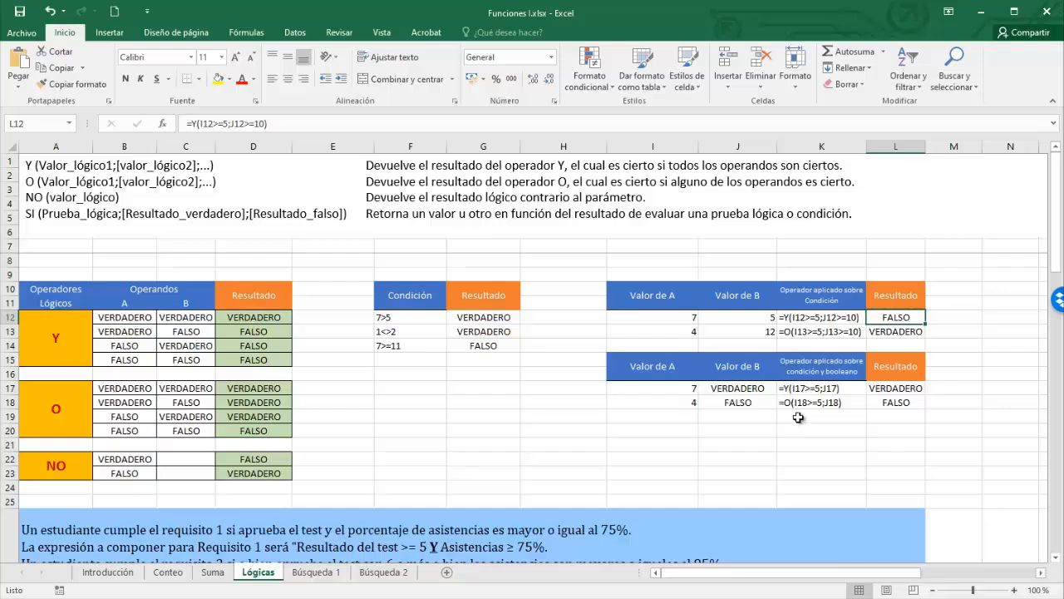
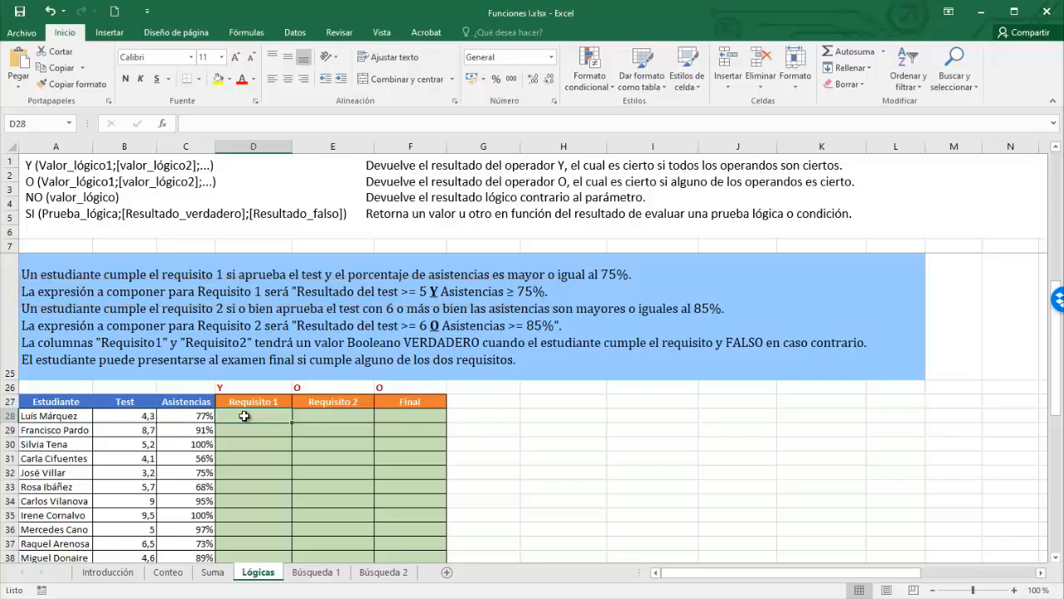
- In D28, enter =Y(B28>=5;C28>=75%) to test score and attendance
text(=)
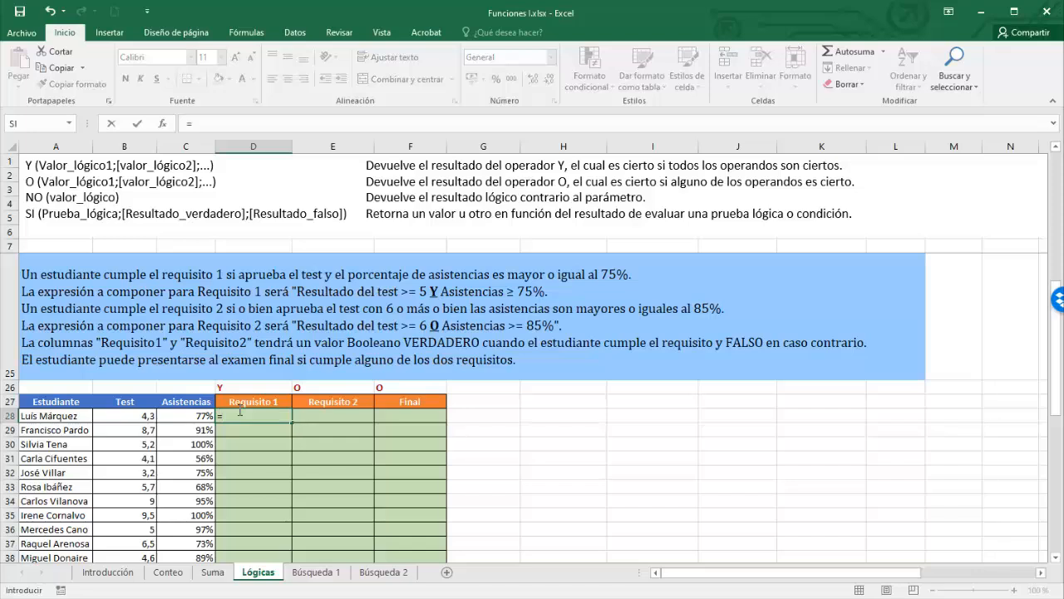
text(Y()
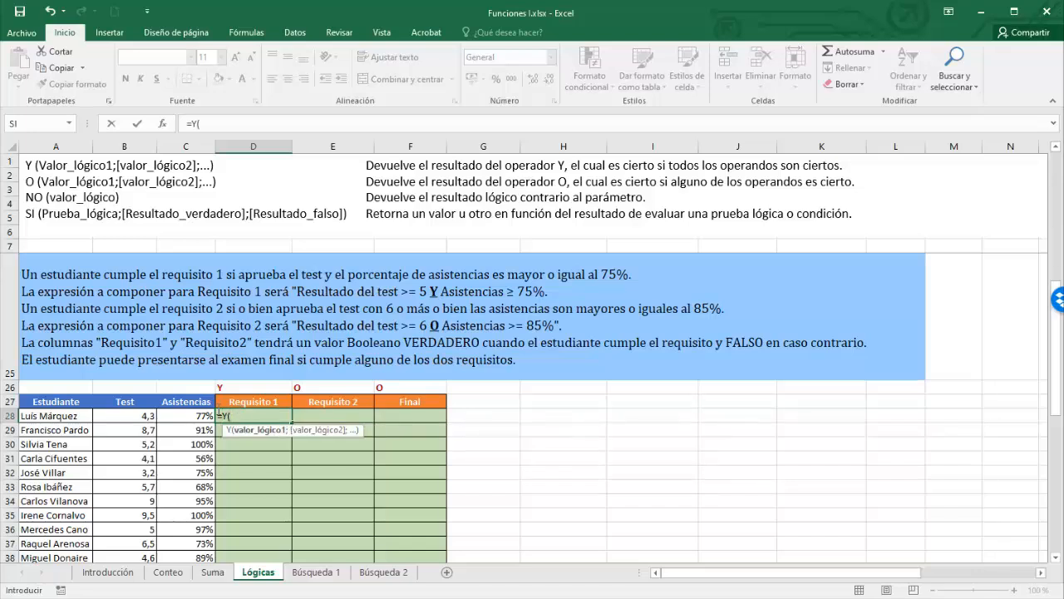
click(130, 415)
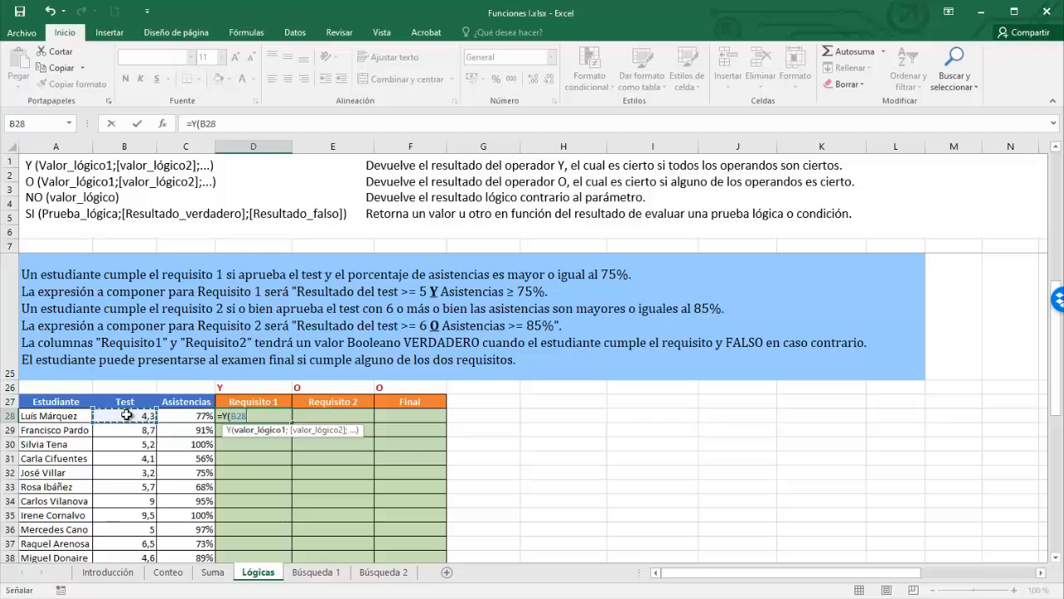
text(>=5;)
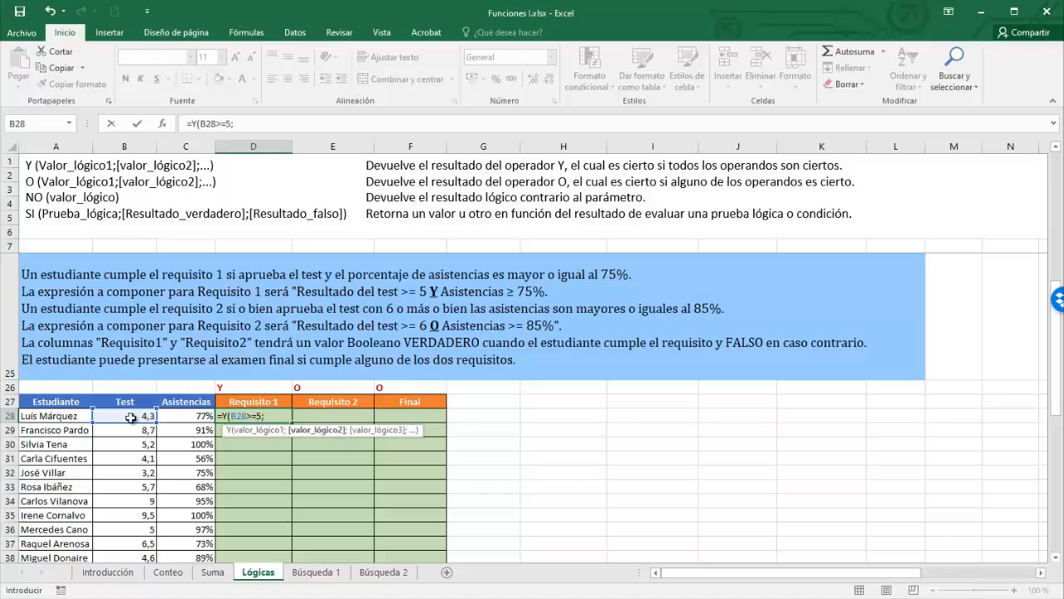
click(179, 414)
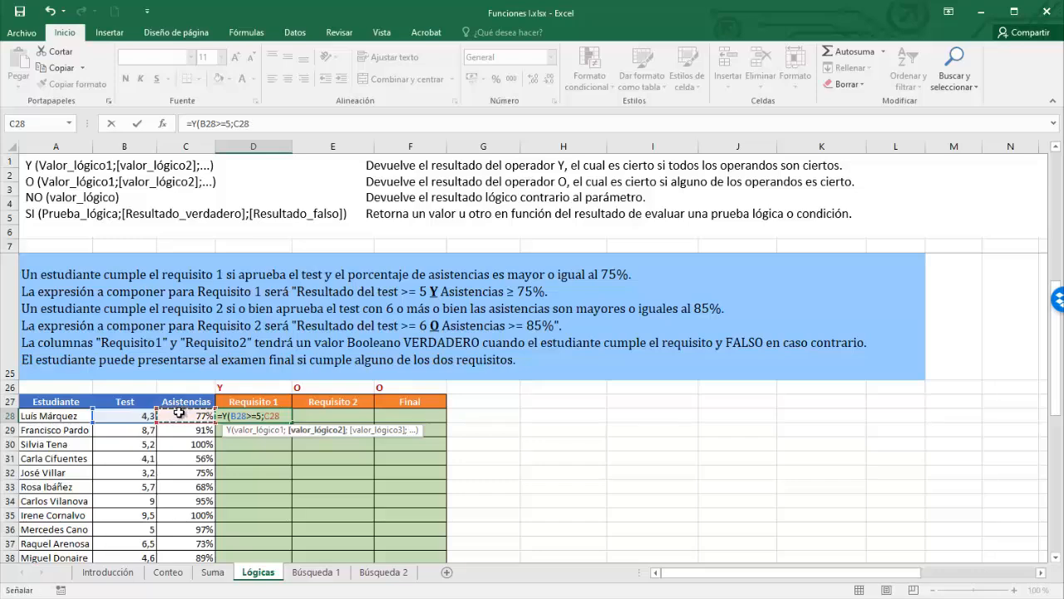
text(>=75%)
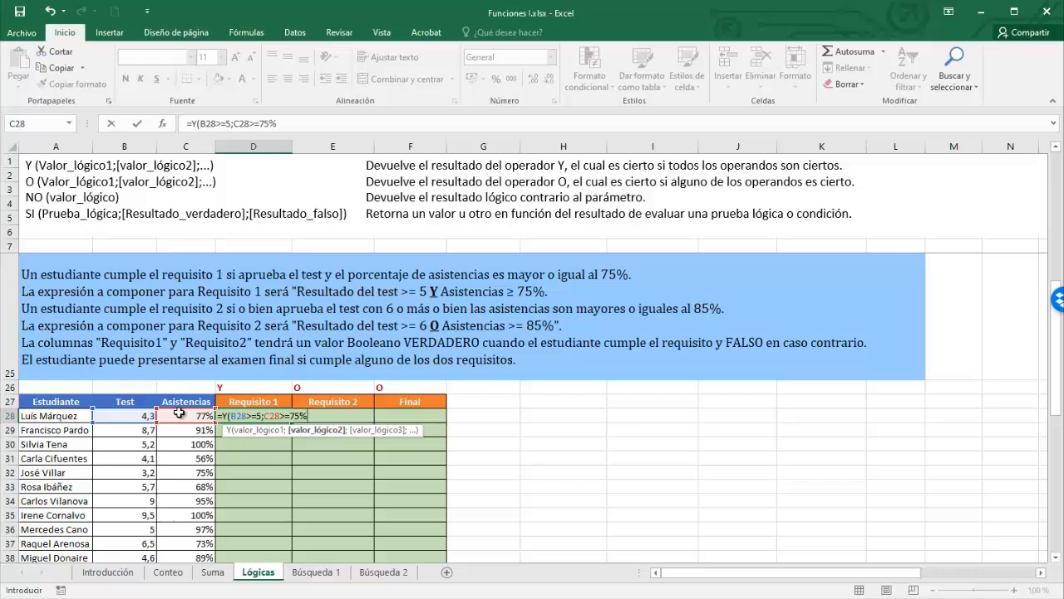
text())
key(Return)
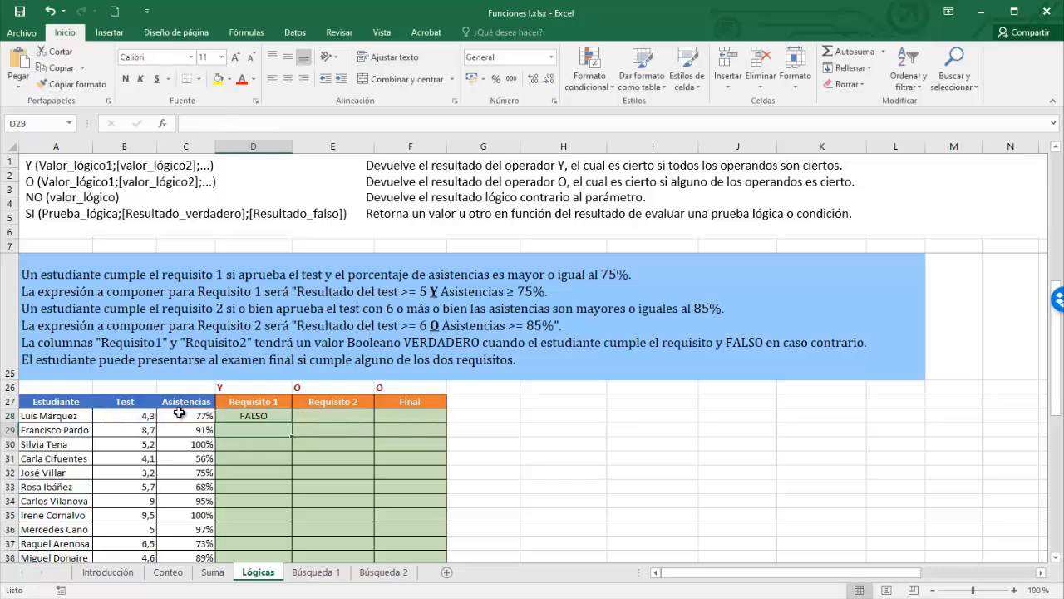
- Copy the Requisito 1 formula down to D40
click(279, 416)
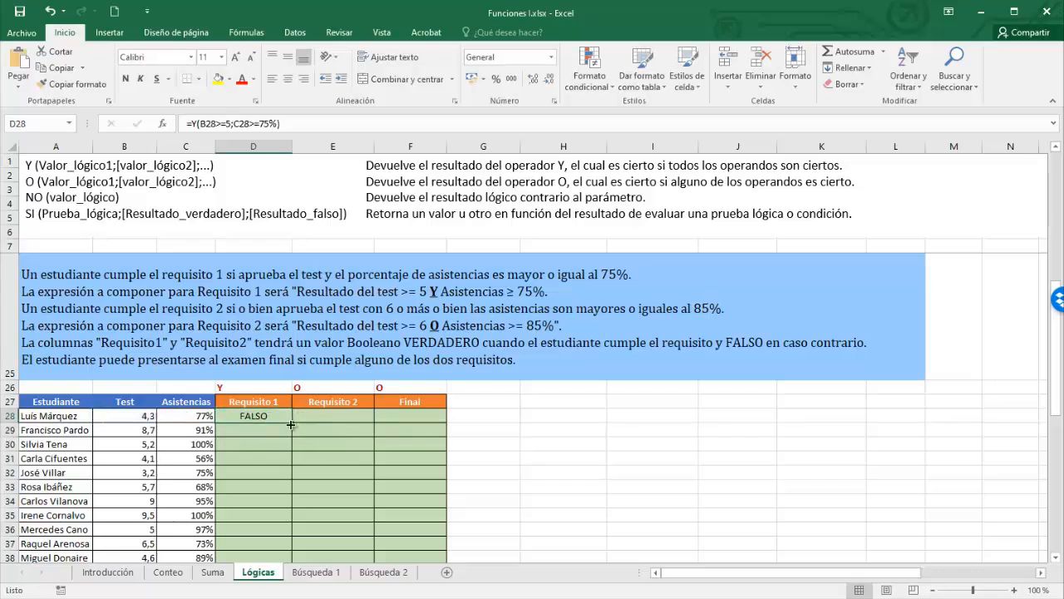
drag(291, 423, 282, 463)
scroll(348, 415, up, 1)
click(348, 416)
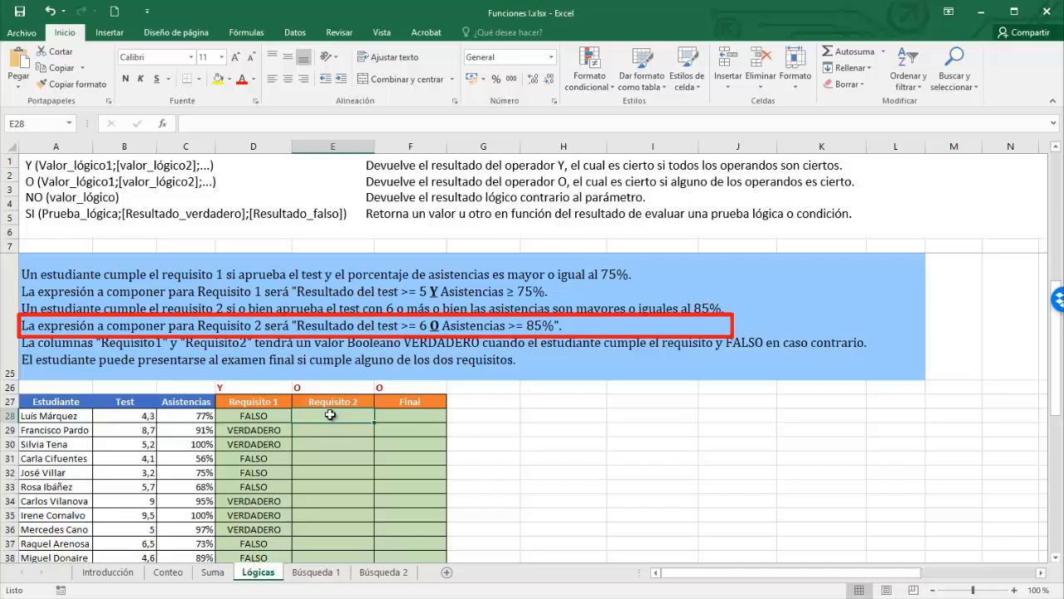
- In E28, enter =O(B28>=6;C28>=85%) for the second requirement
text(=)
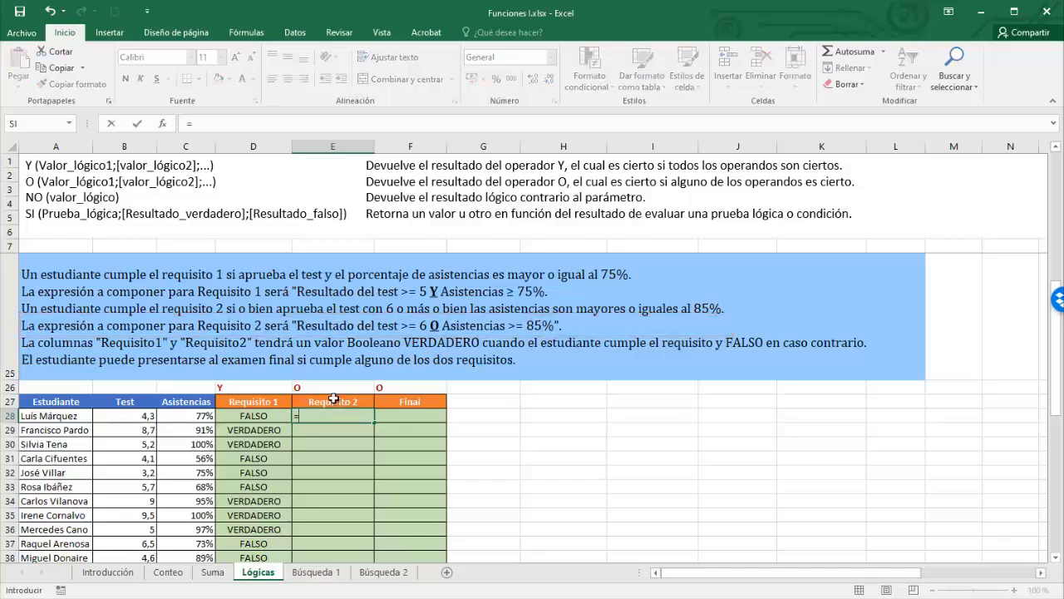
text(O()
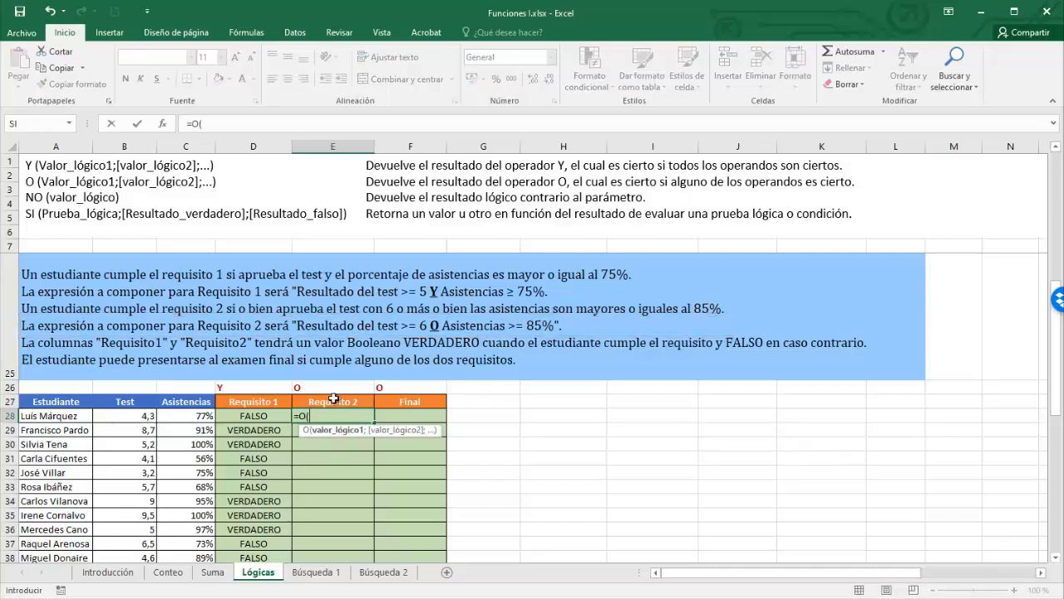
click(142, 416)
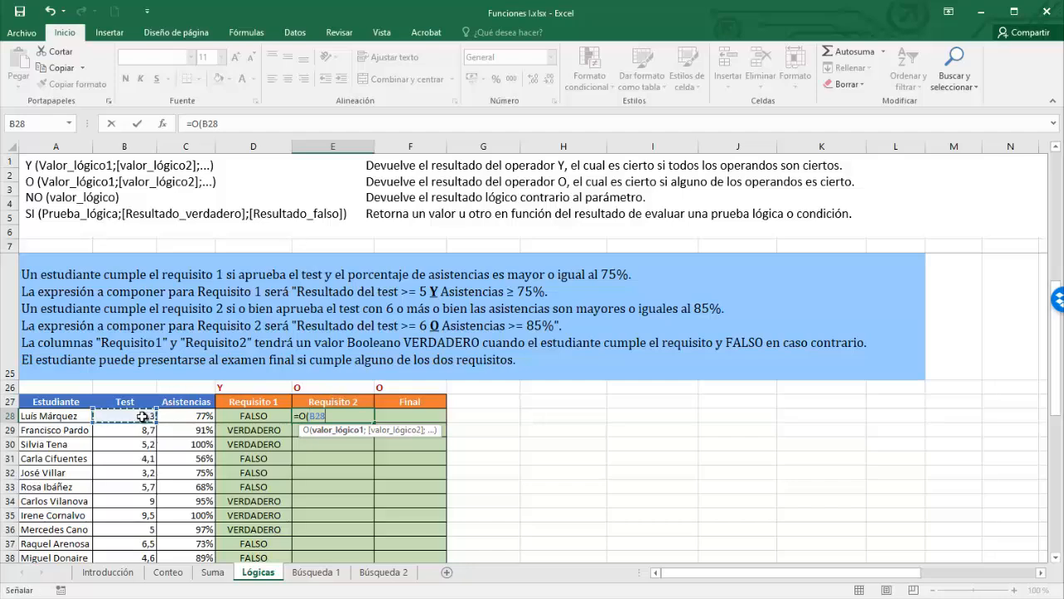
text(>=)
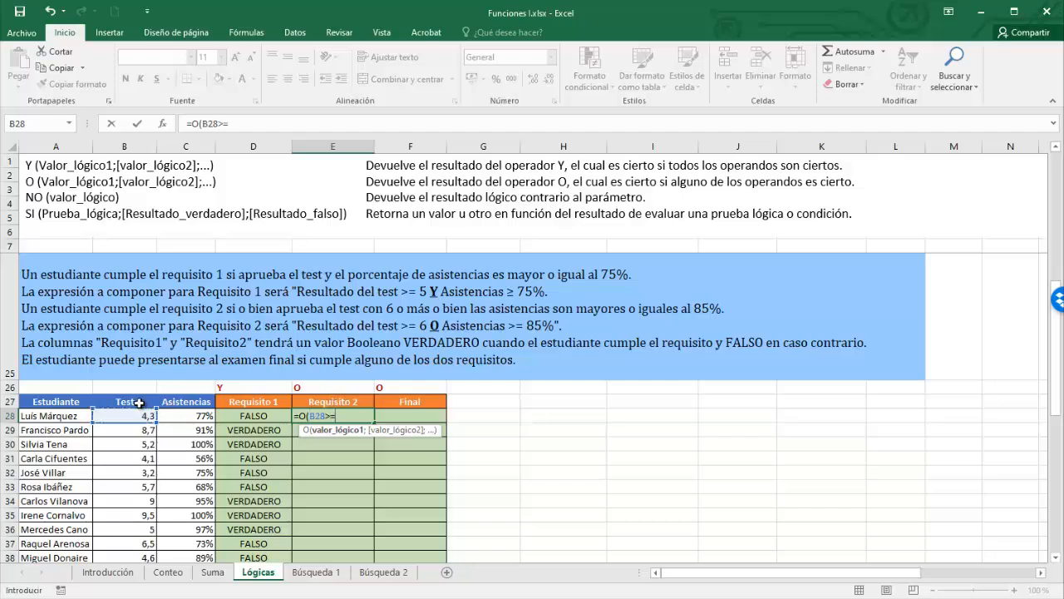
text(6;)
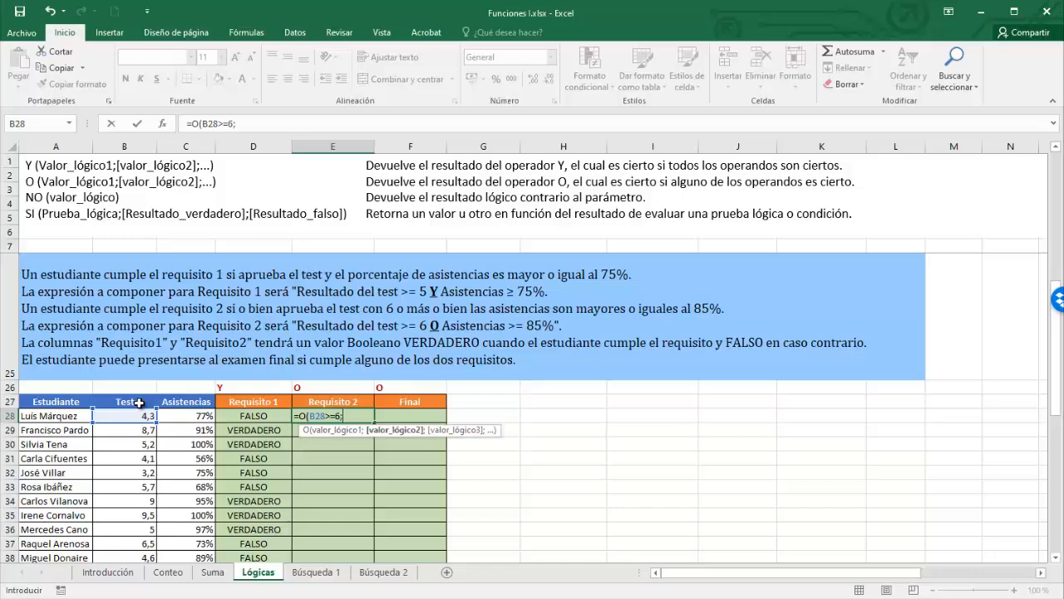
click(201, 416)
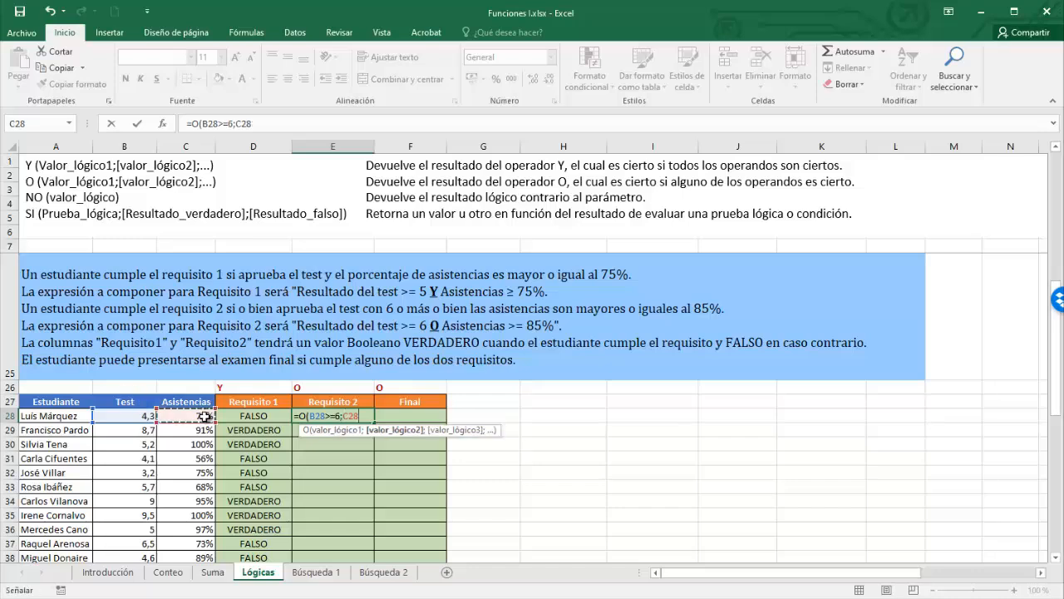
text(>=)
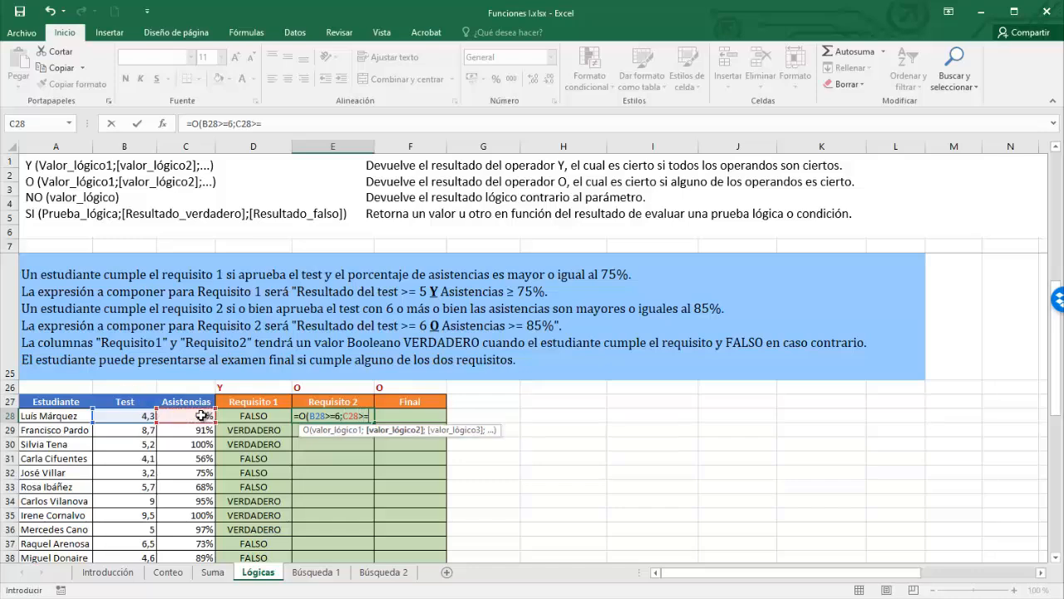
text(85%))
key(Return)
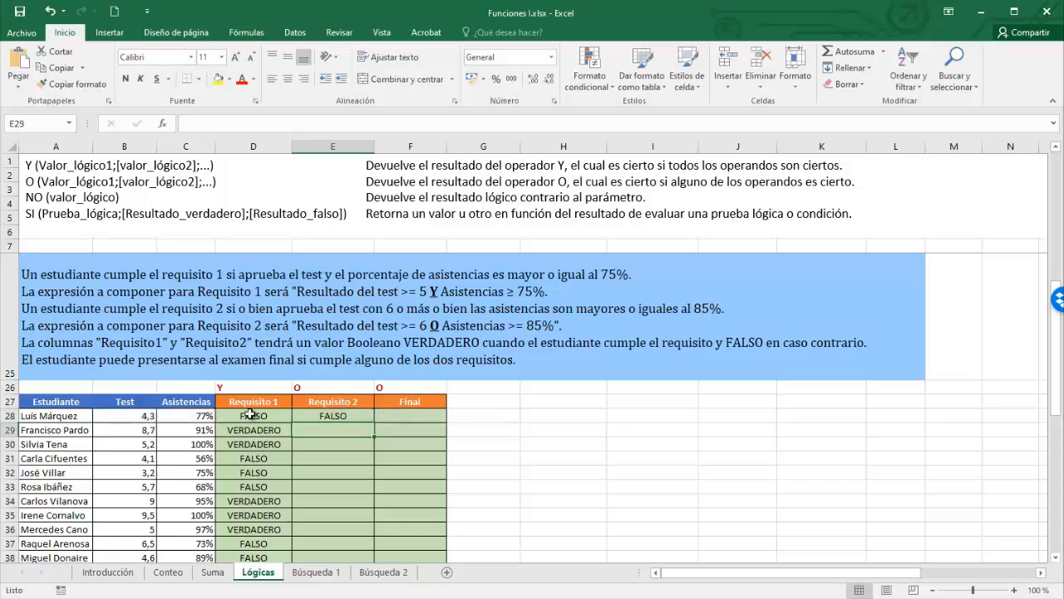
- Fill the Requisito 2 formula down to E40 and review both requirement headers
click(332, 418)
drag(373, 425, 368, 455)
scroll(1033, 371, up, 1)
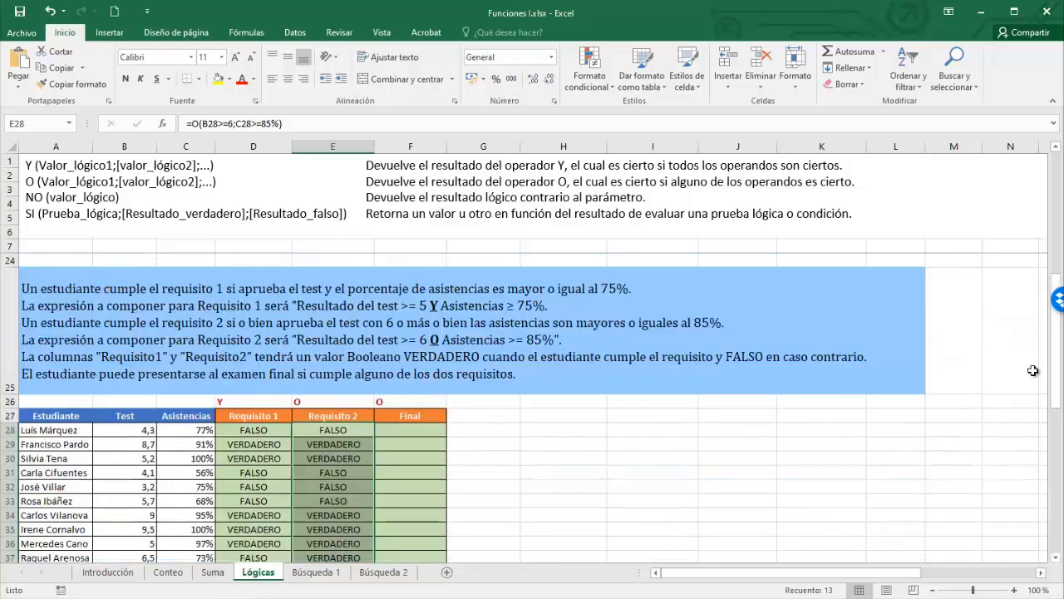
key(Up)
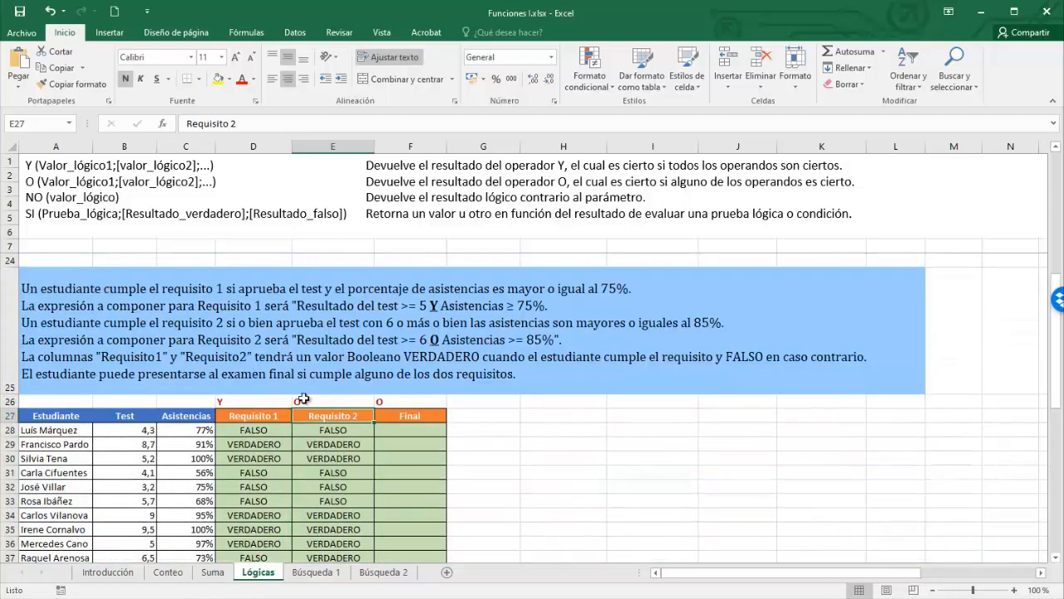
click(259, 417)
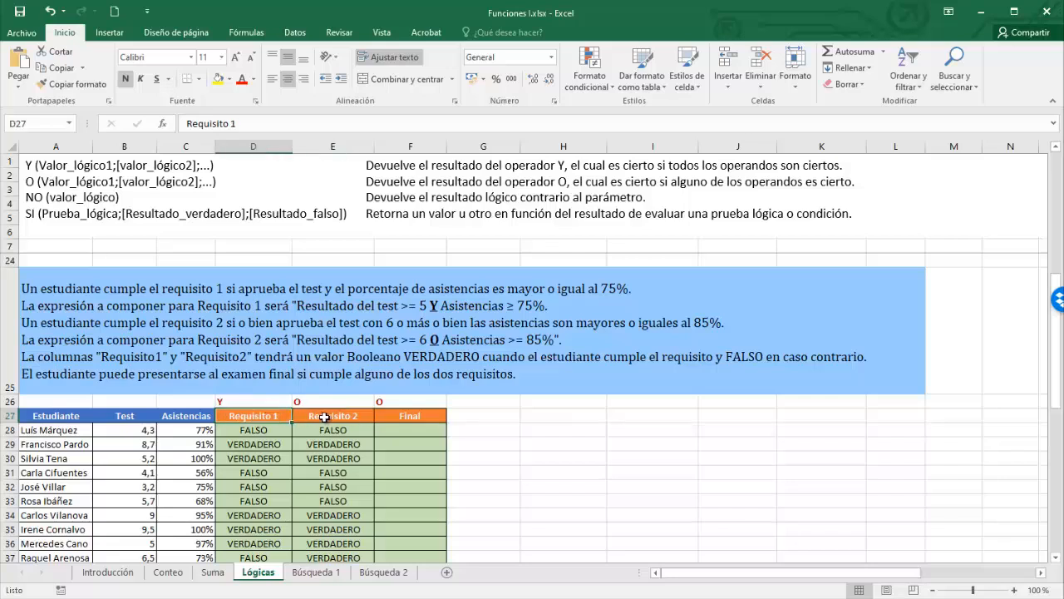
click(333, 416)
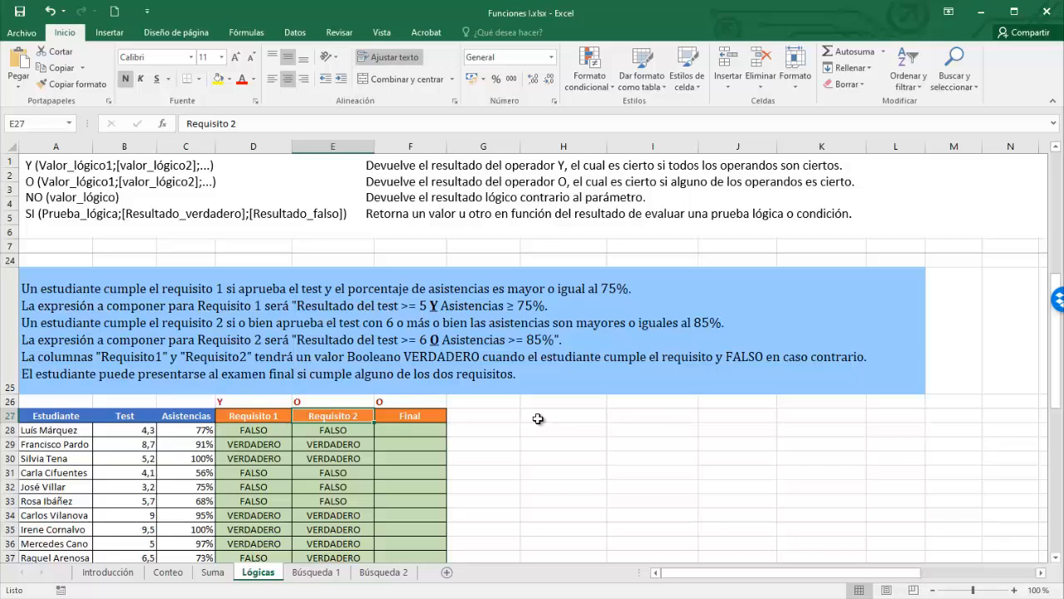
click(416, 430)
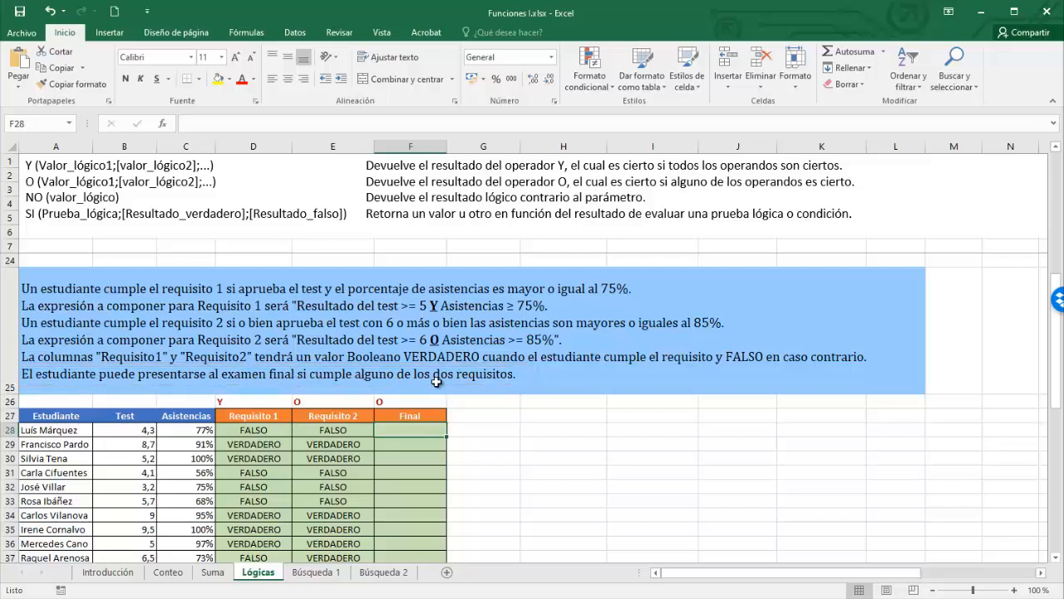
- Enter =O(D28:E28) in F28 and fill it down to F40
text(=)
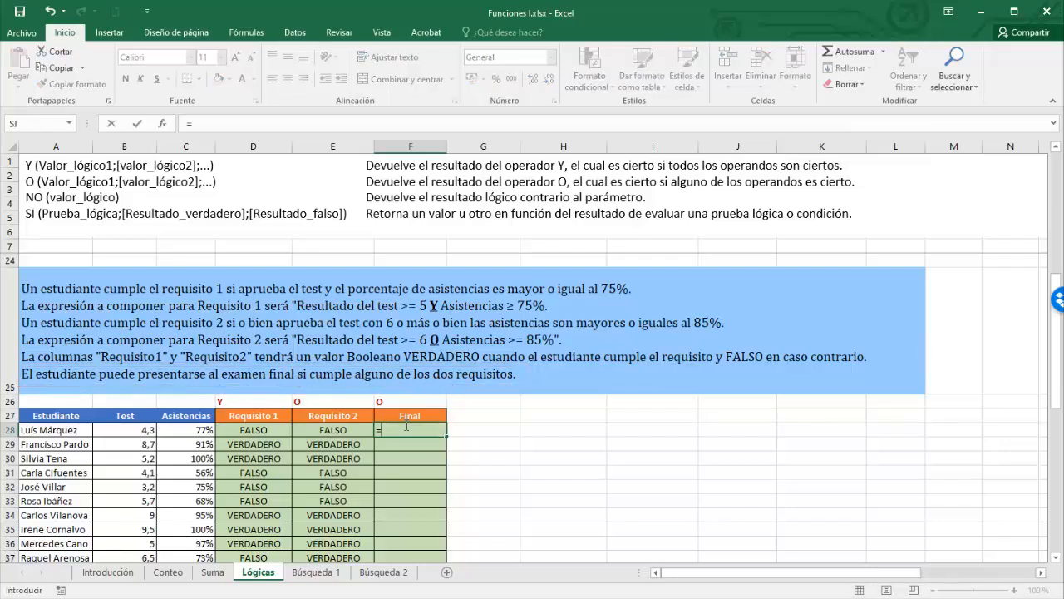
text(O)
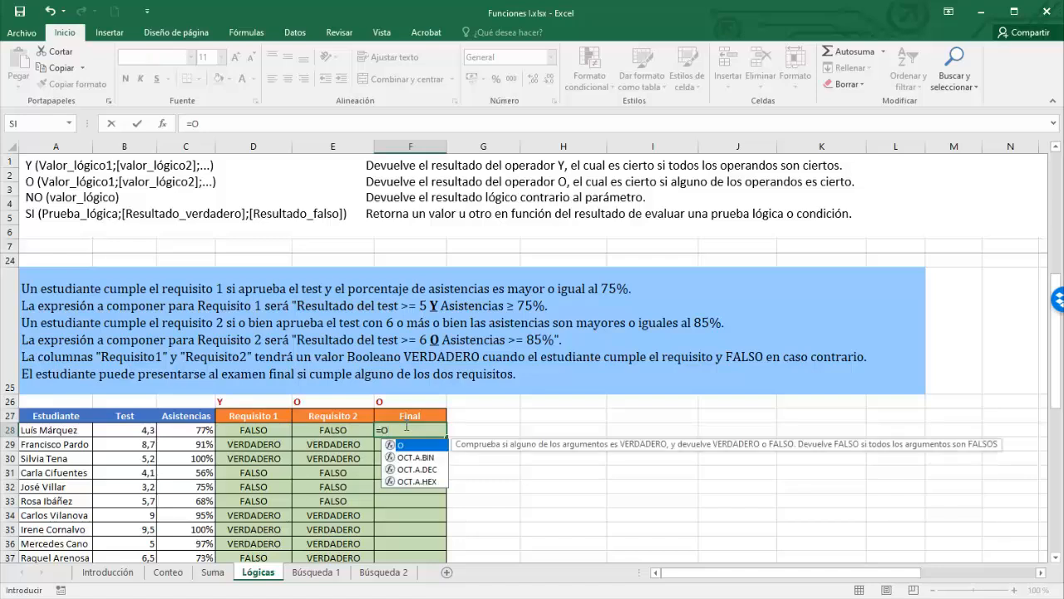
text(()
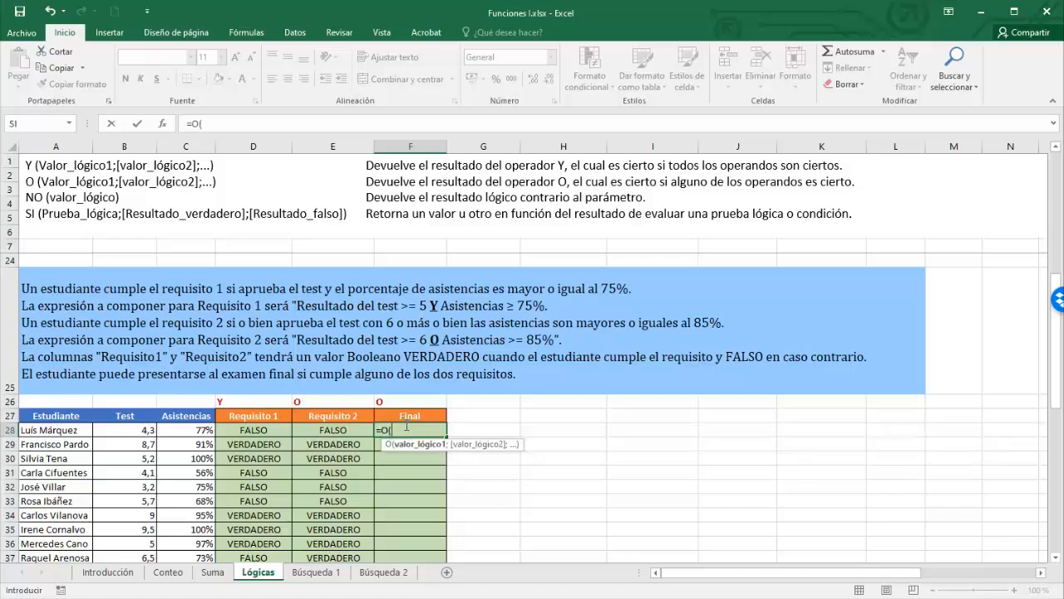
click(248, 431)
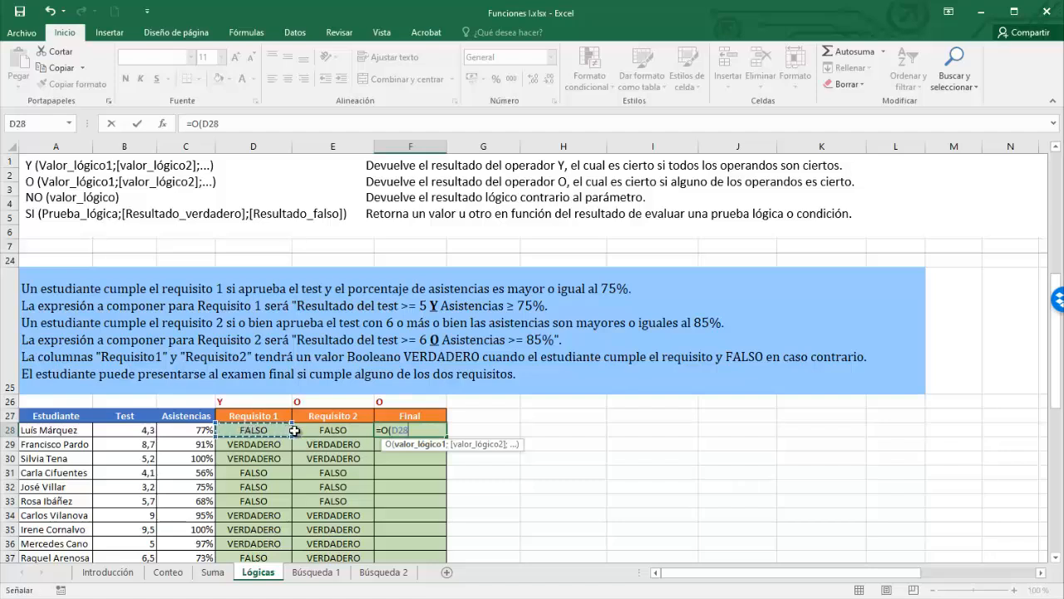
drag(294, 431, 309, 431)
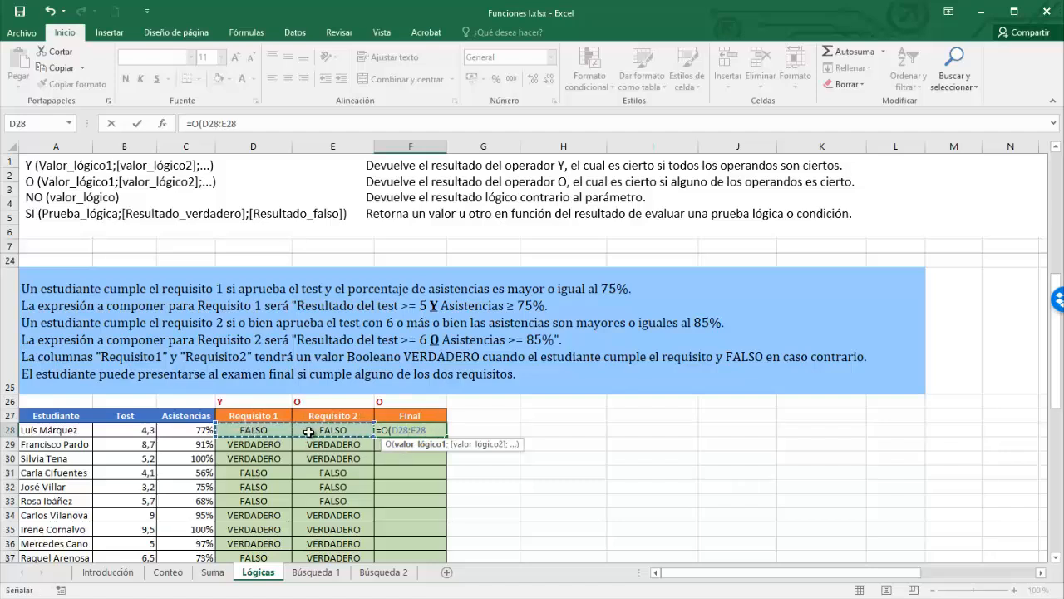
key(Return)
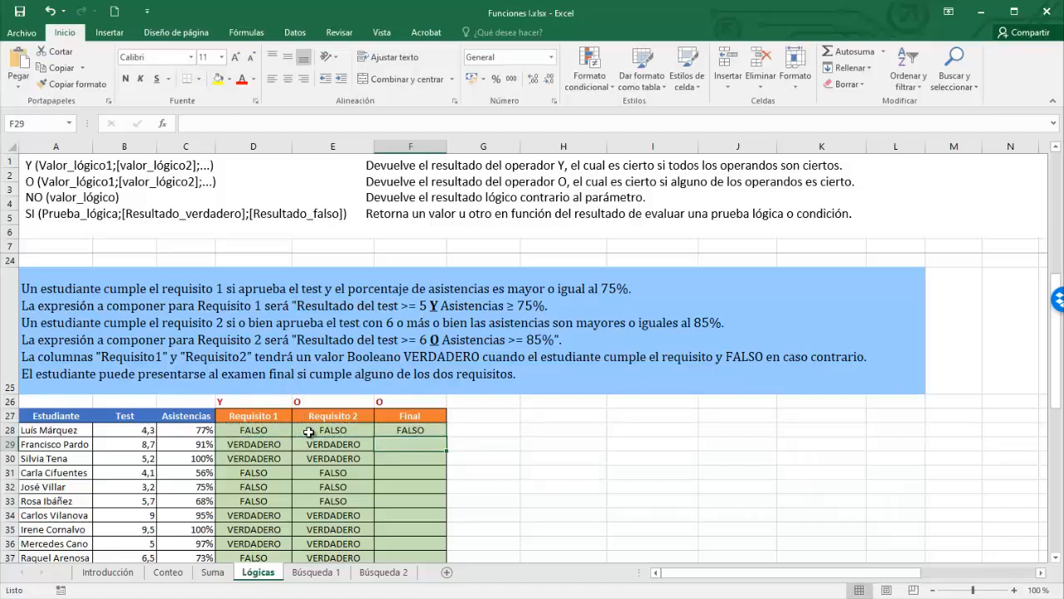
click(423, 429)
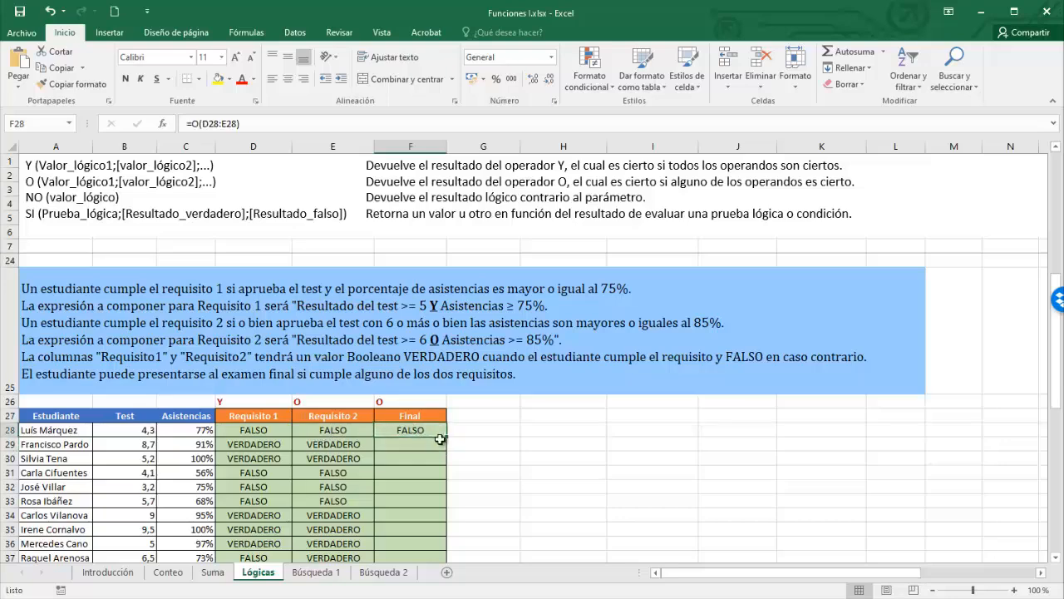
drag(447, 436, 447, 464)
key(Right)
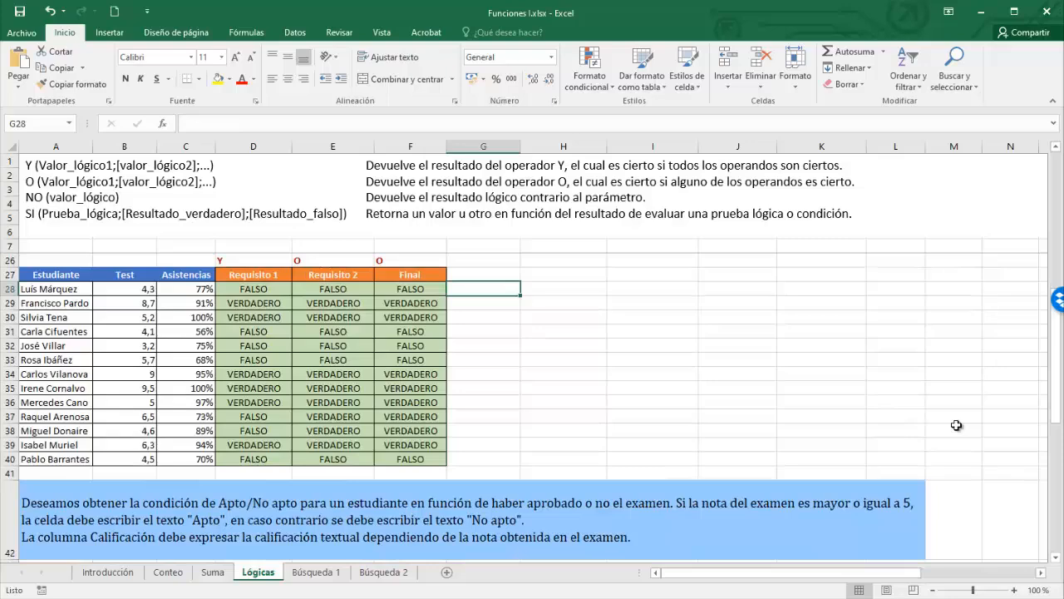
- Scroll down to the Apto/No apto exercise table starting at row 44
scroll(957, 425, down, 5)
click(1010, 424)
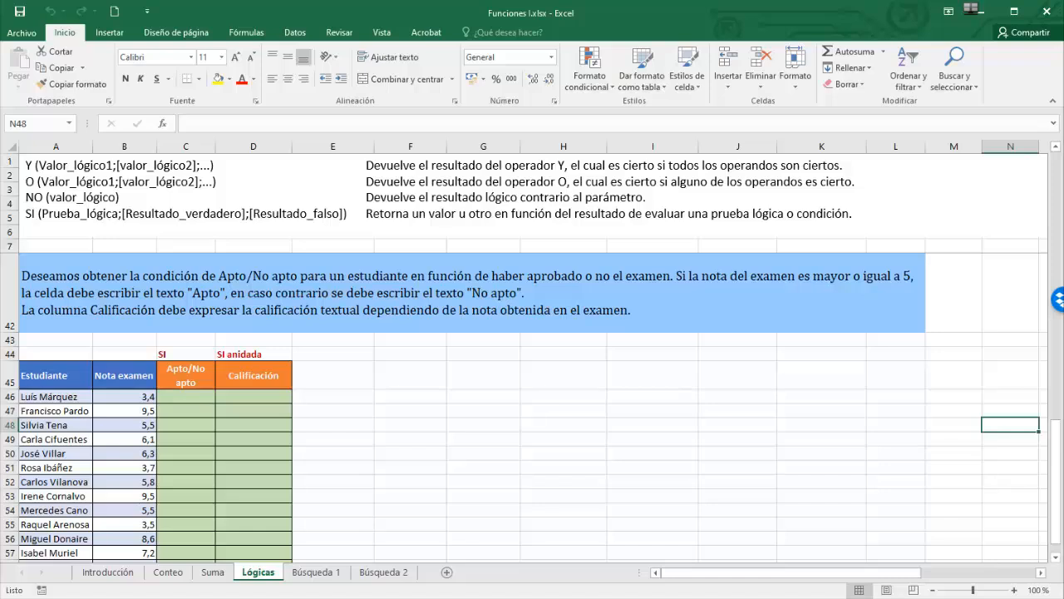
- In C46, enter =SI(B46>=5;"Apto";"No apto")
click(193, 397)
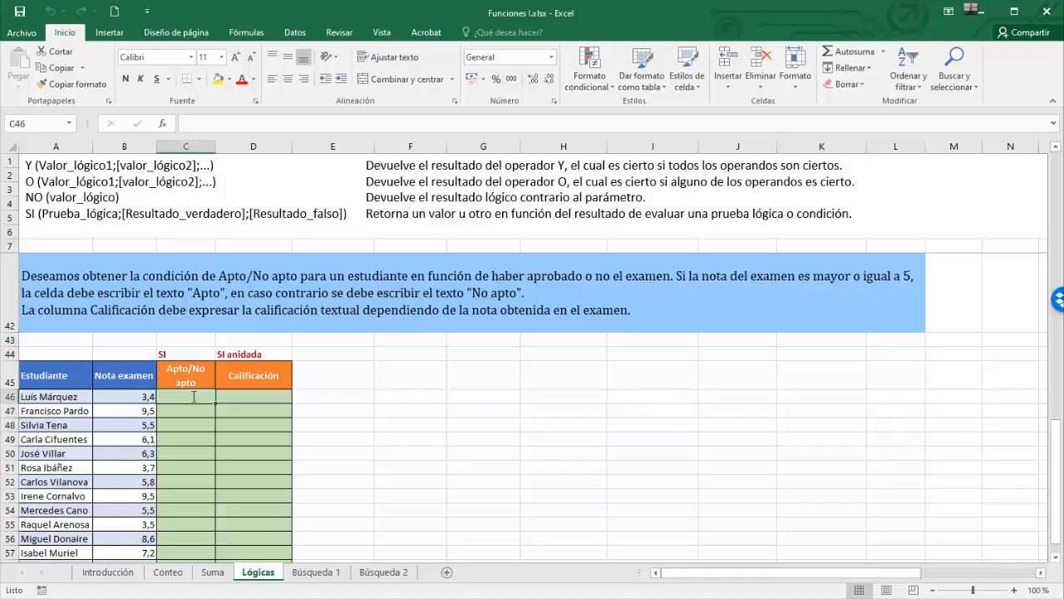
text(=SI()
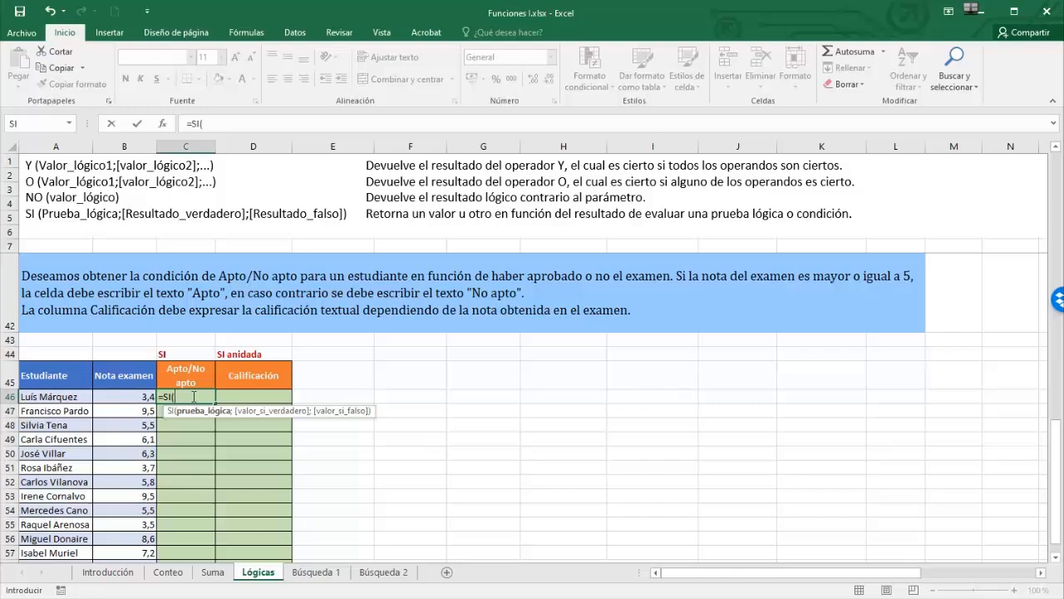
click(127, 396)
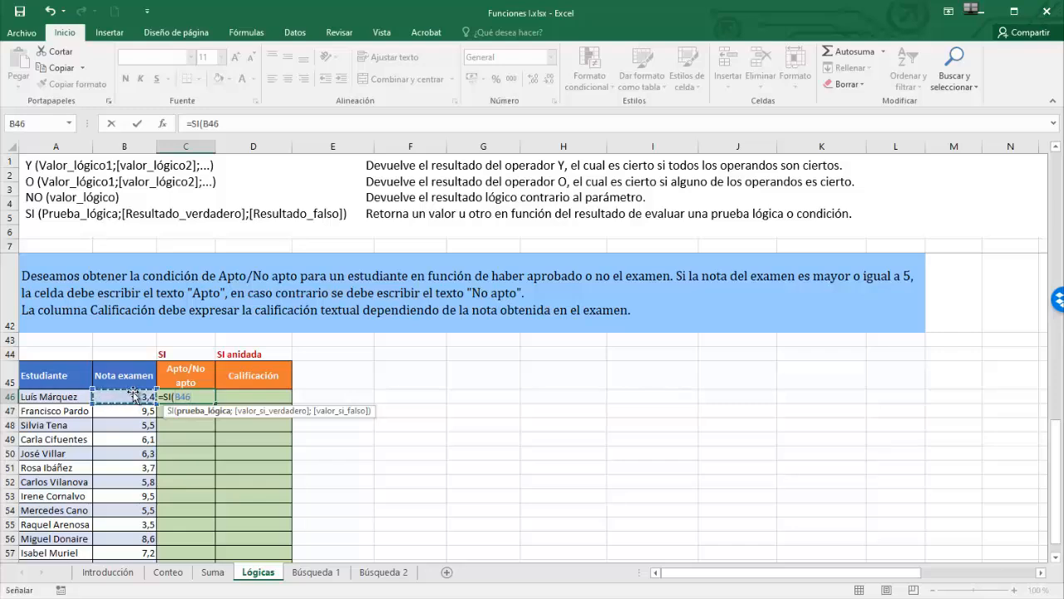
text(>=5)
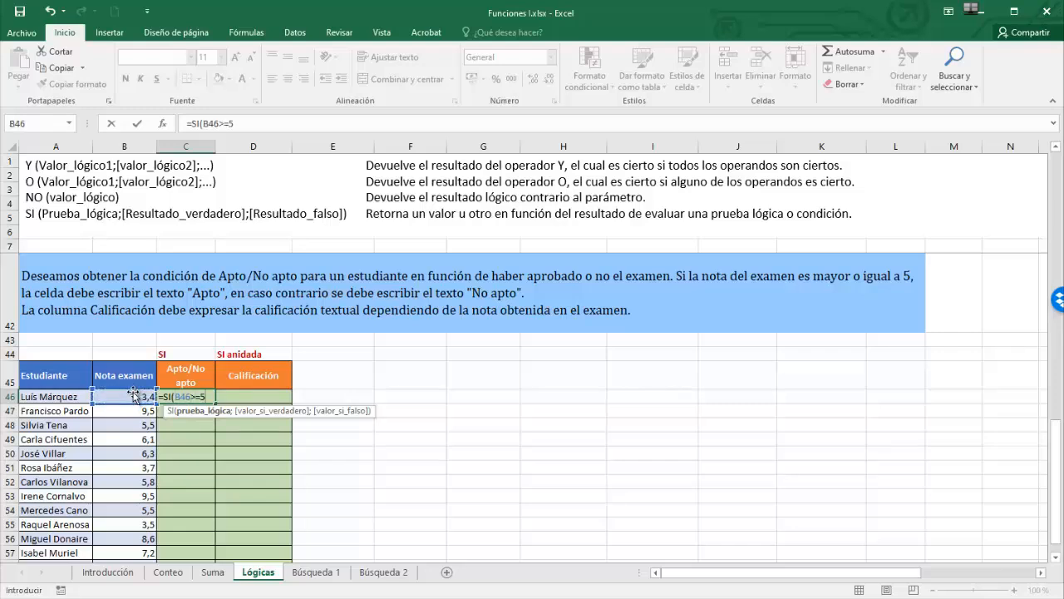
text(;)
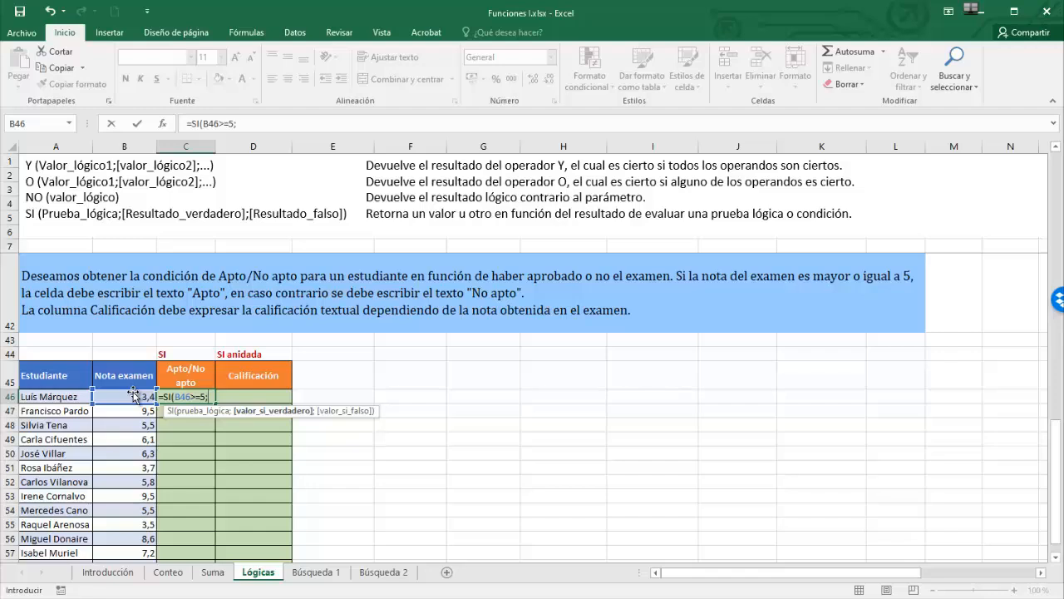
text("Apto";)
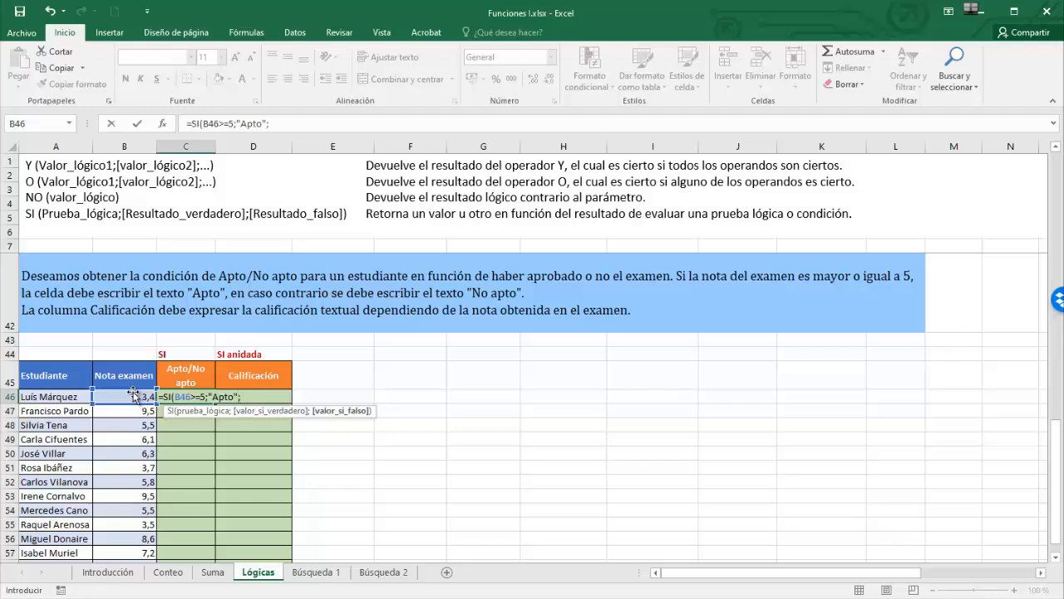
text(")
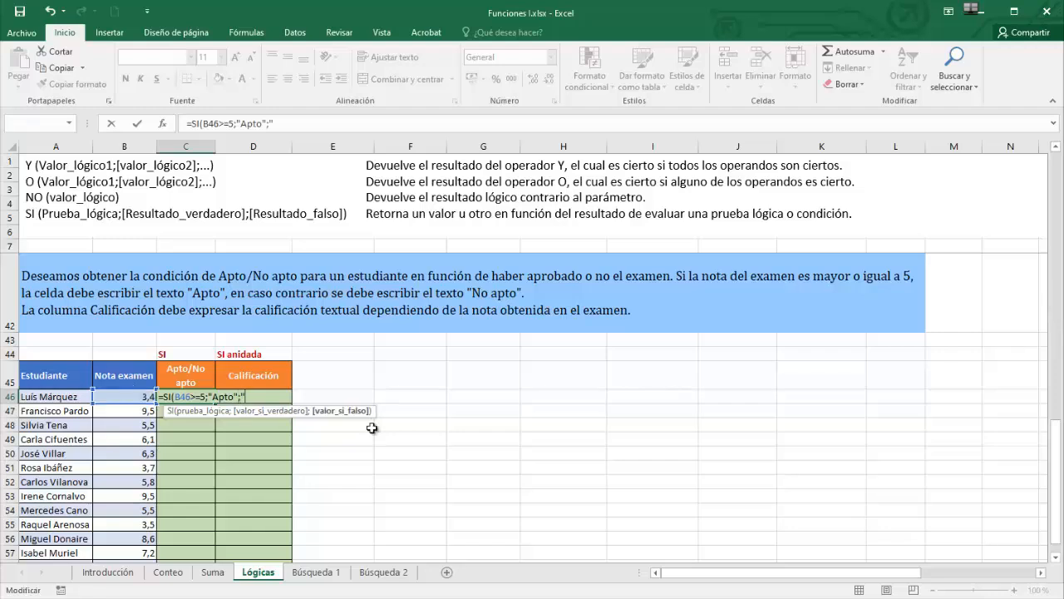
text(No apto"))
key(Return)
- Copy the C46 formula down to C58, then select the Calificación header
click(196, 398)
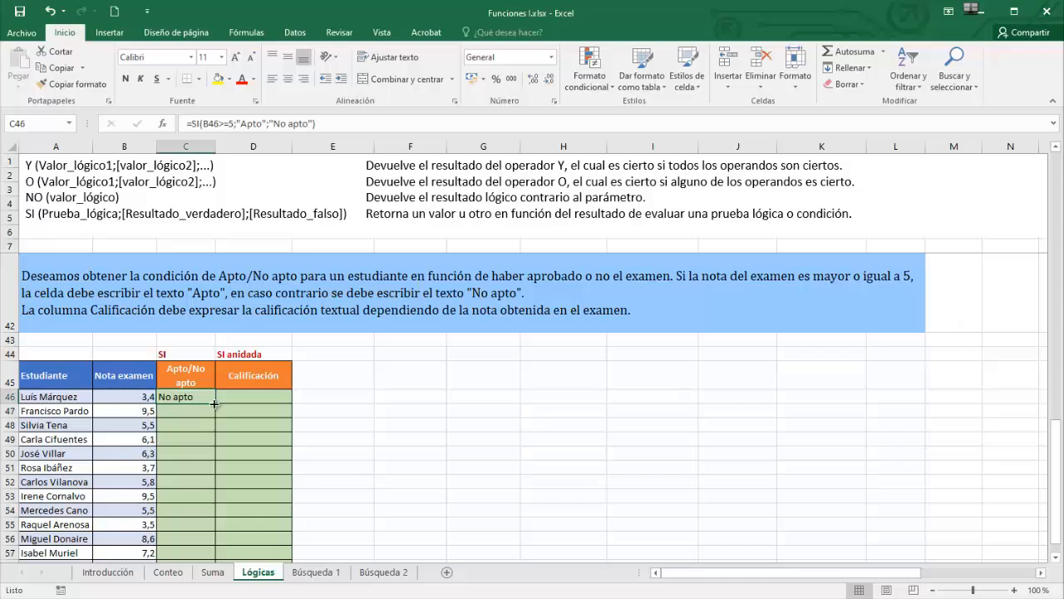
drag(215, 404, 218, 494)
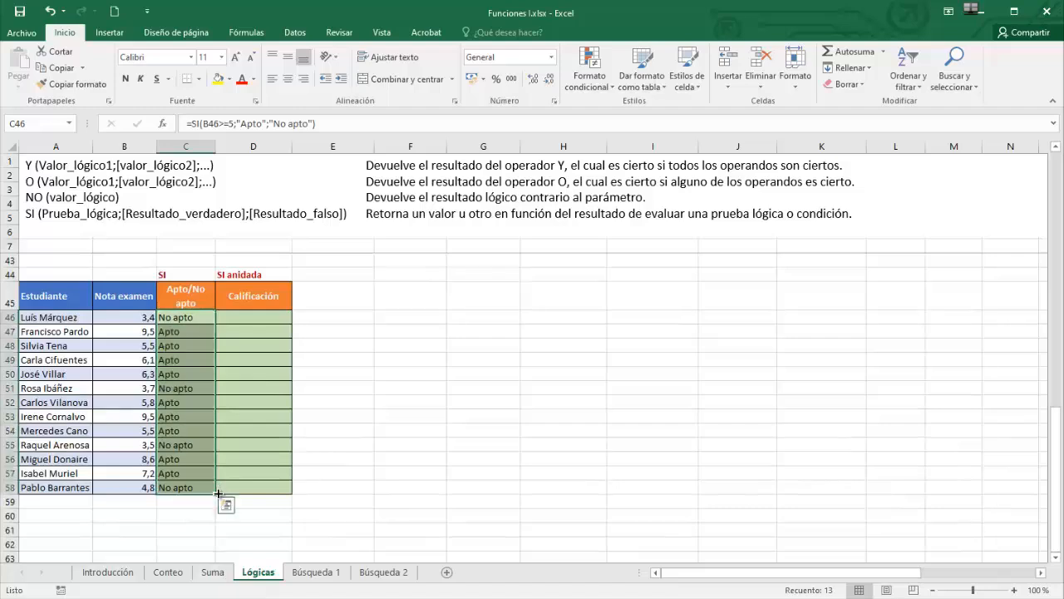
click(308, 317)
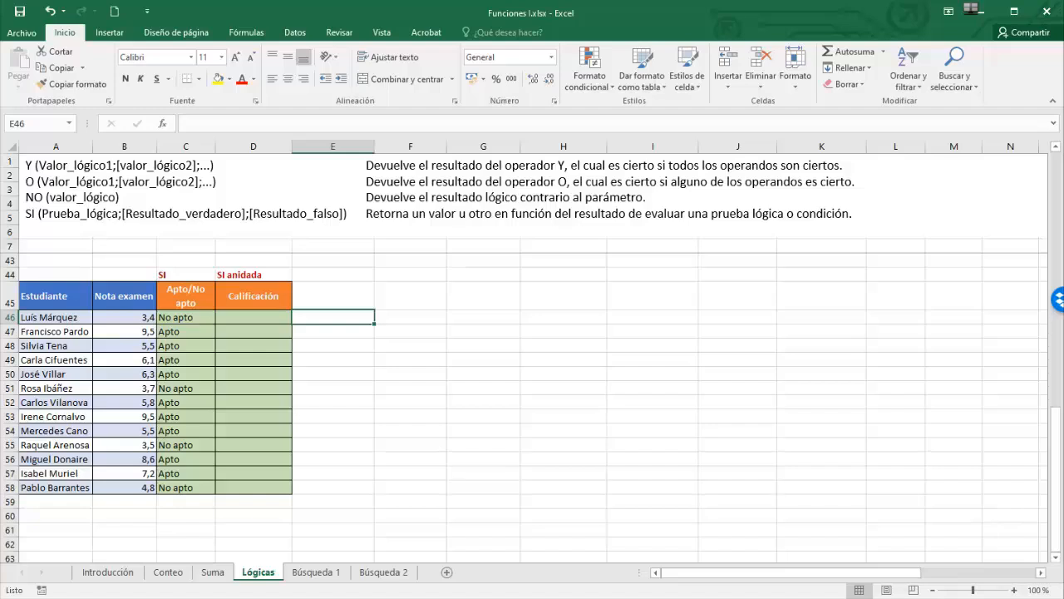
click(264, 301)
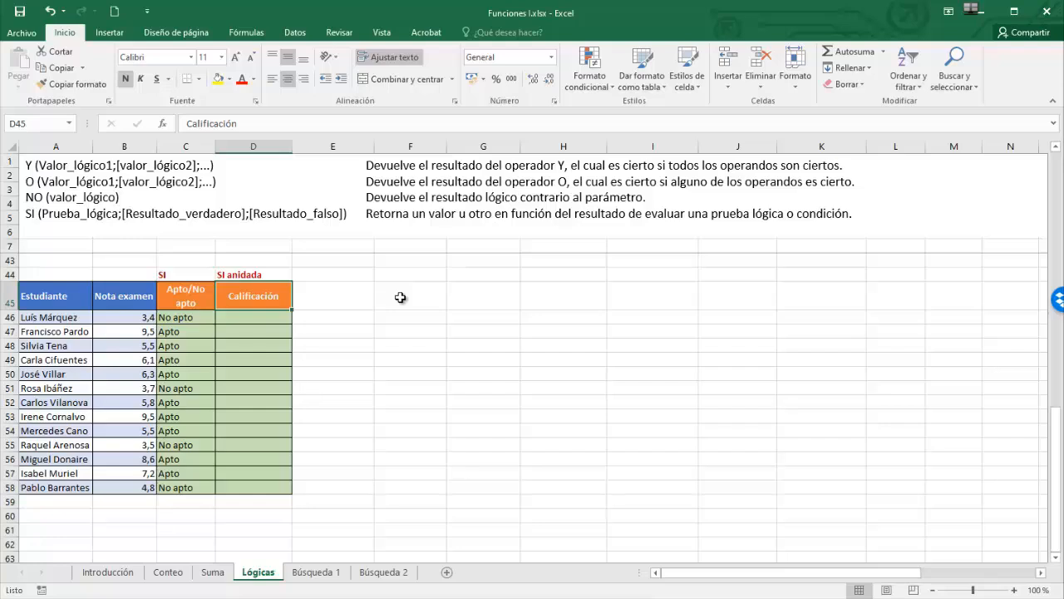
- Start D46 with =si(B46<5;"Suspenso"; as the first grading condition
click(239, 320)
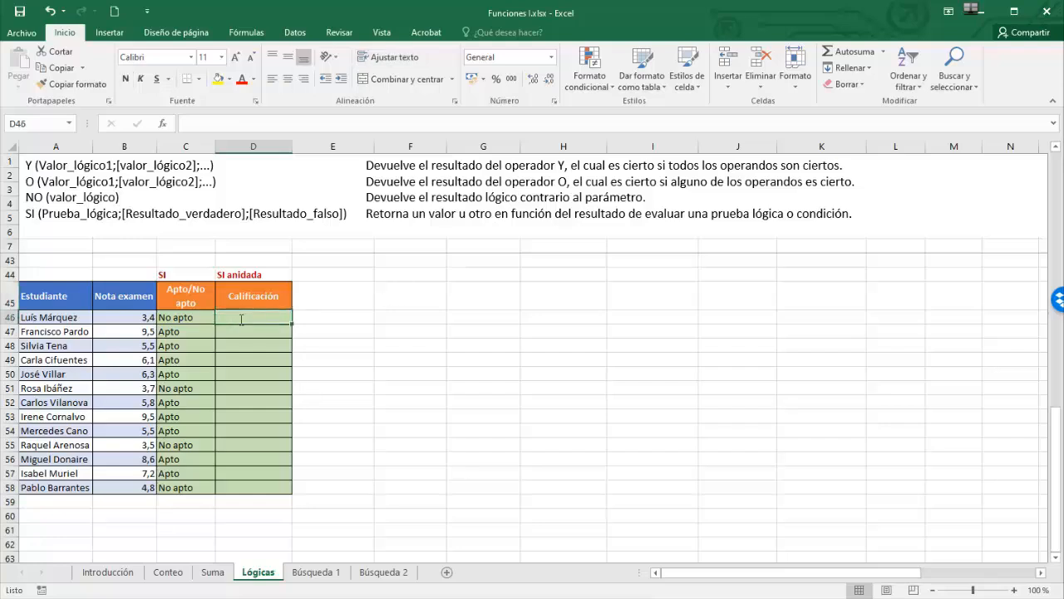
text(=si)
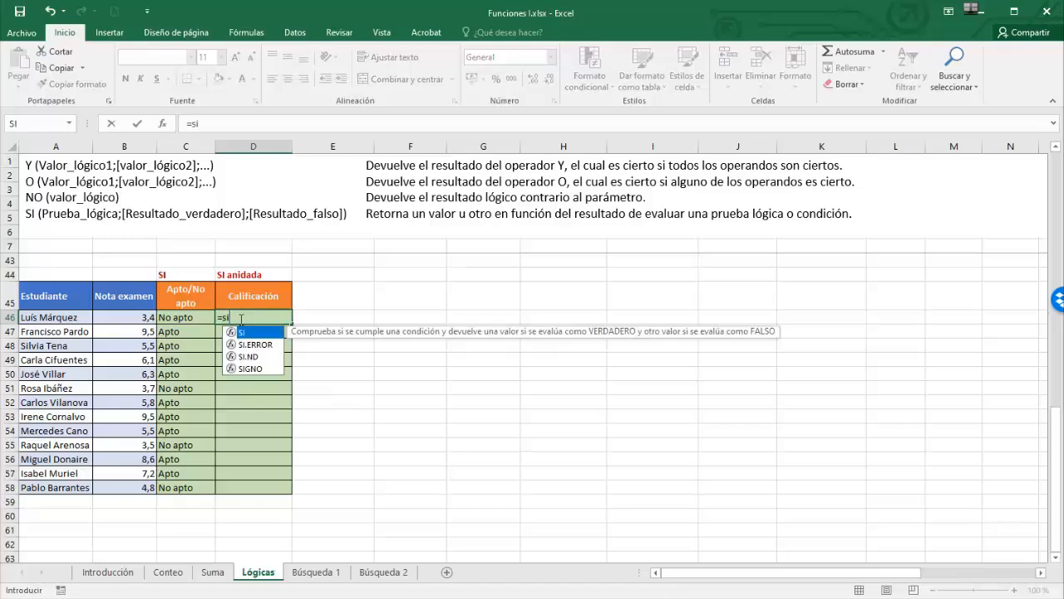
text(()
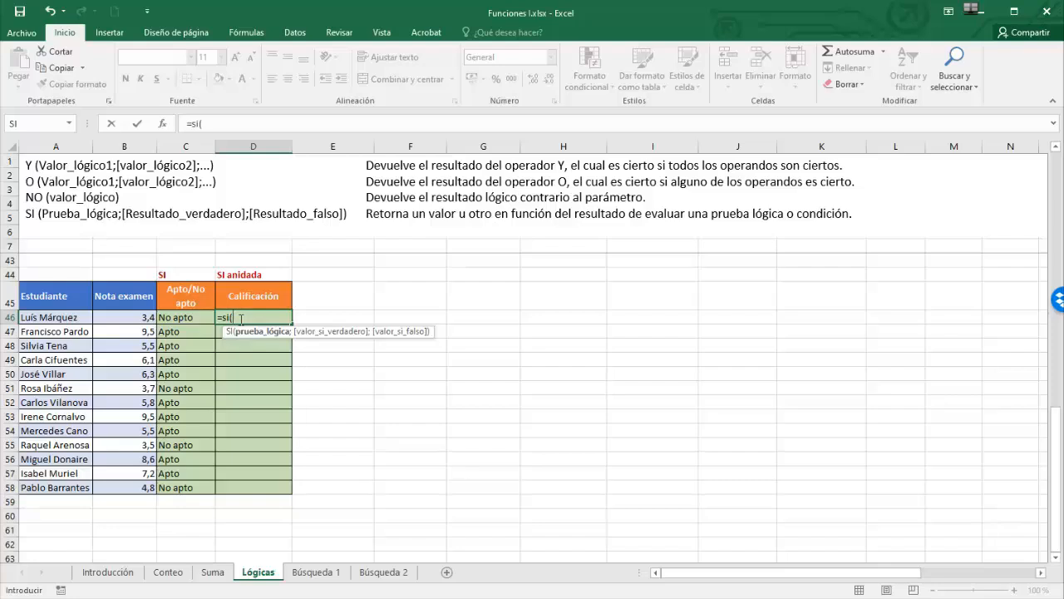
click(129, 316)
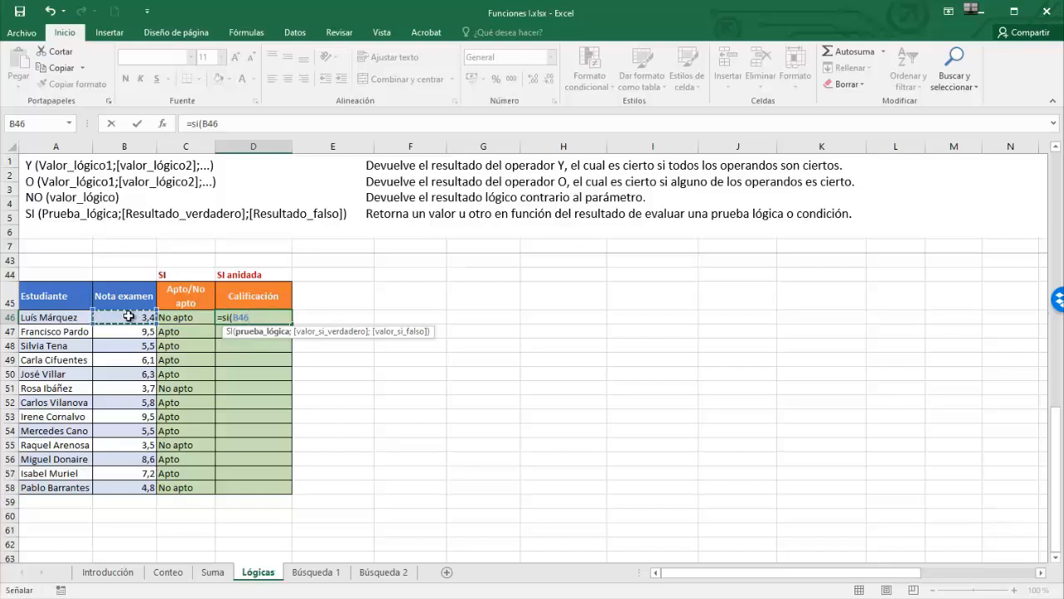
text(<5;)
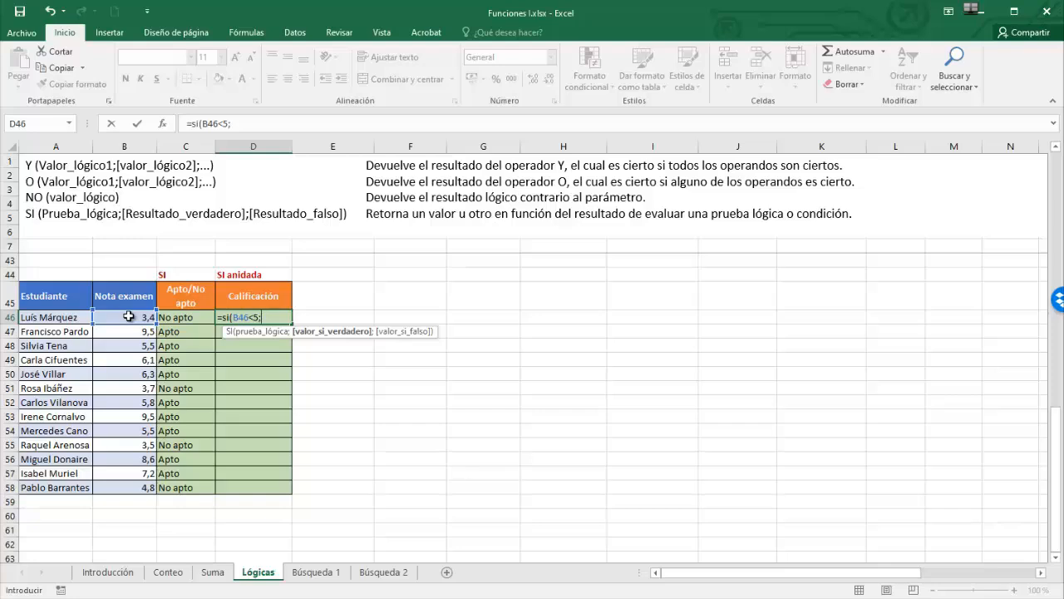
text("Suspenso";)
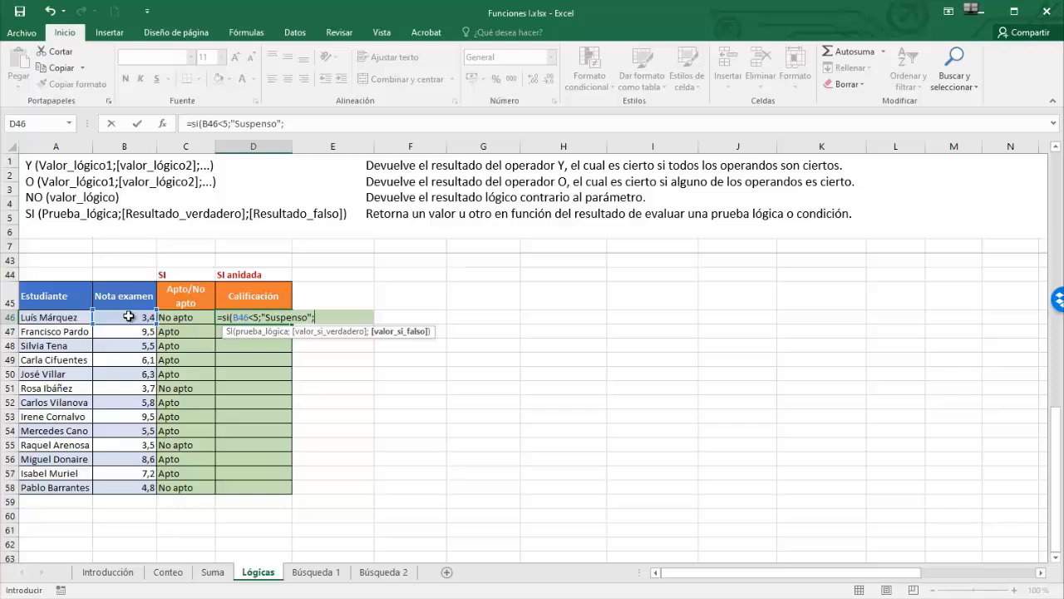
- Add the nested Si(B46<7;"Aprobado"; level and begin a third Si(
text(Si)
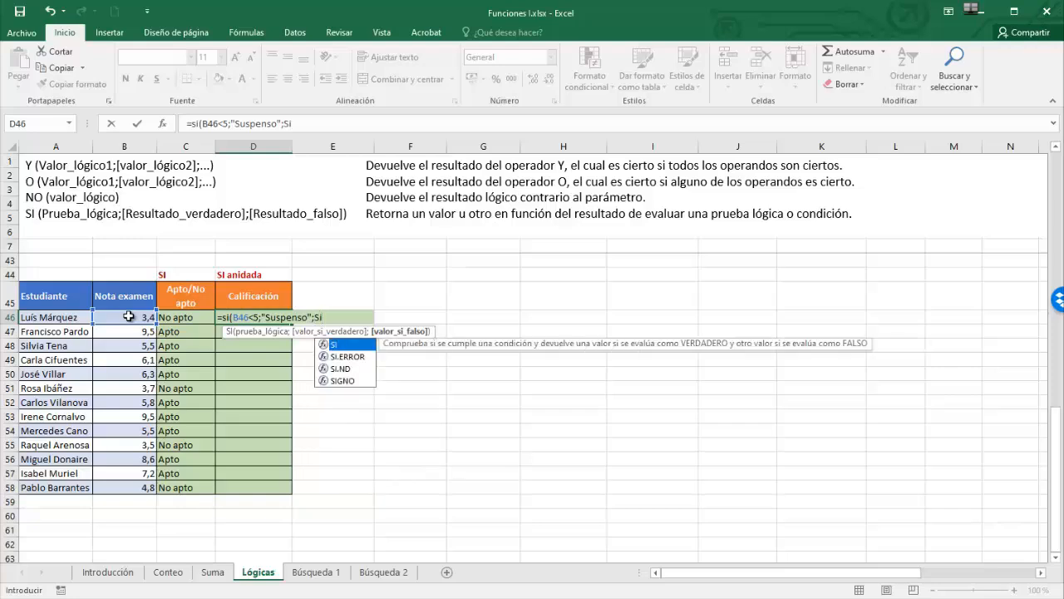
text(()
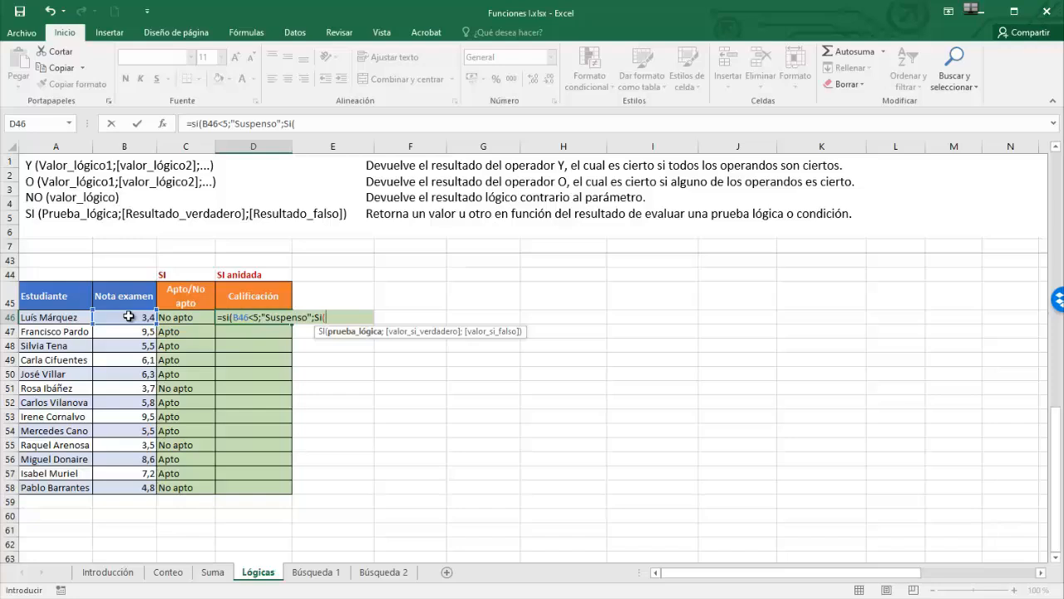
click(130, 319)
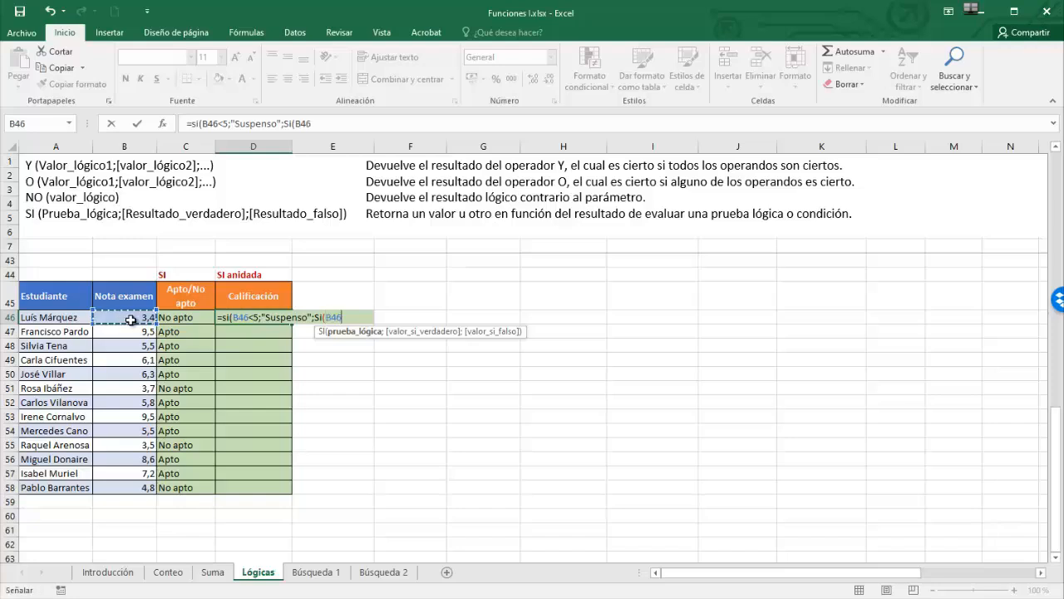
text(<7)
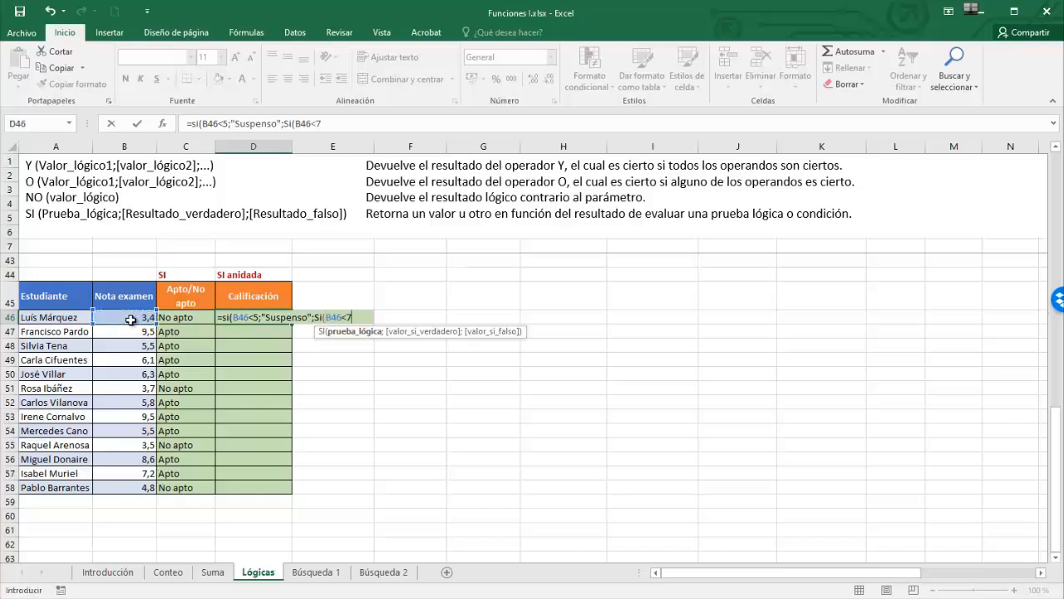
text(;)
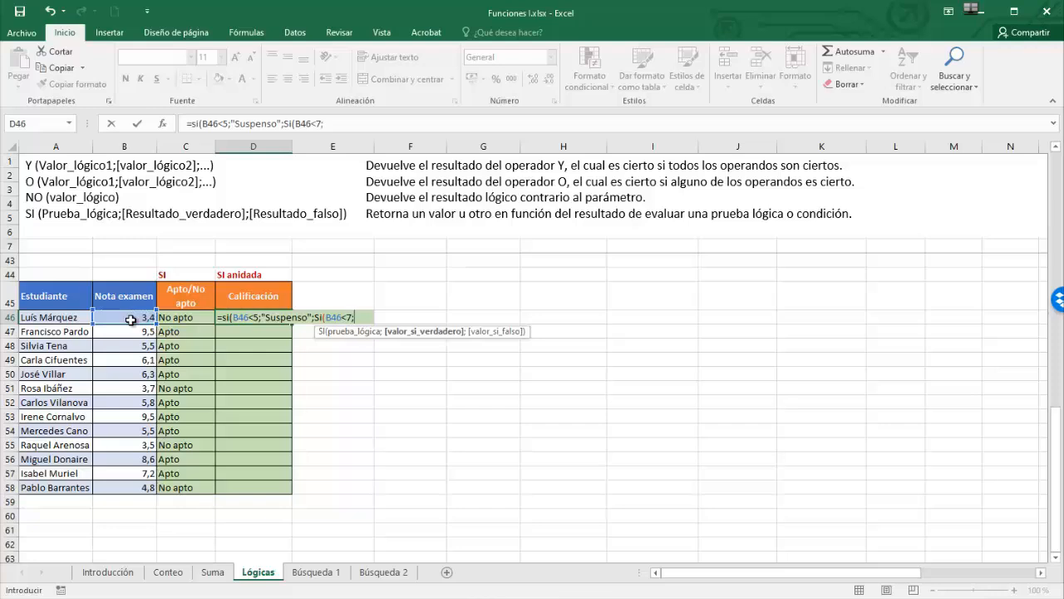
text("Aprobado";)
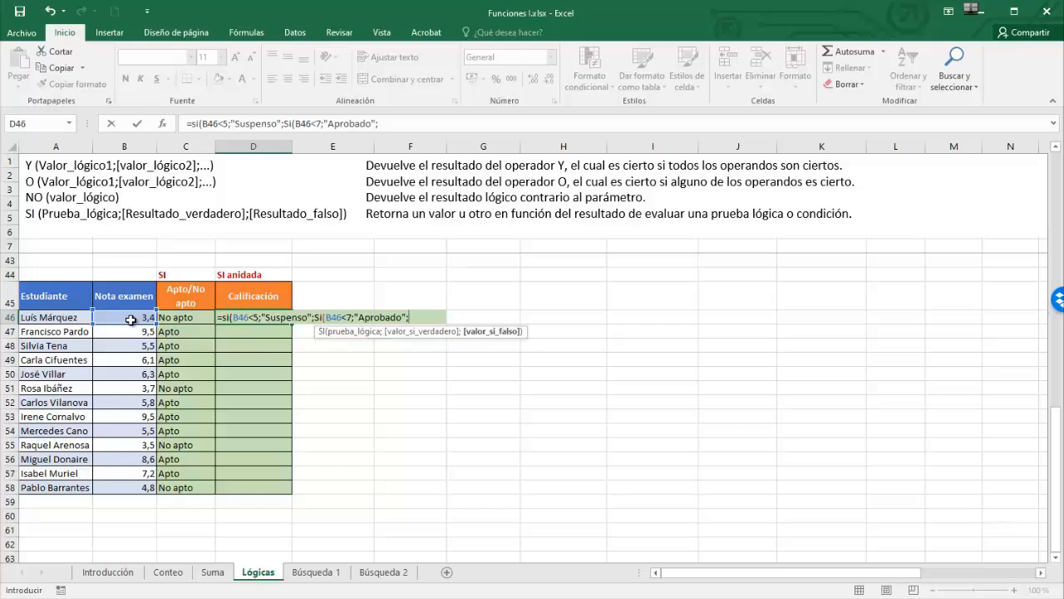
text(Si()
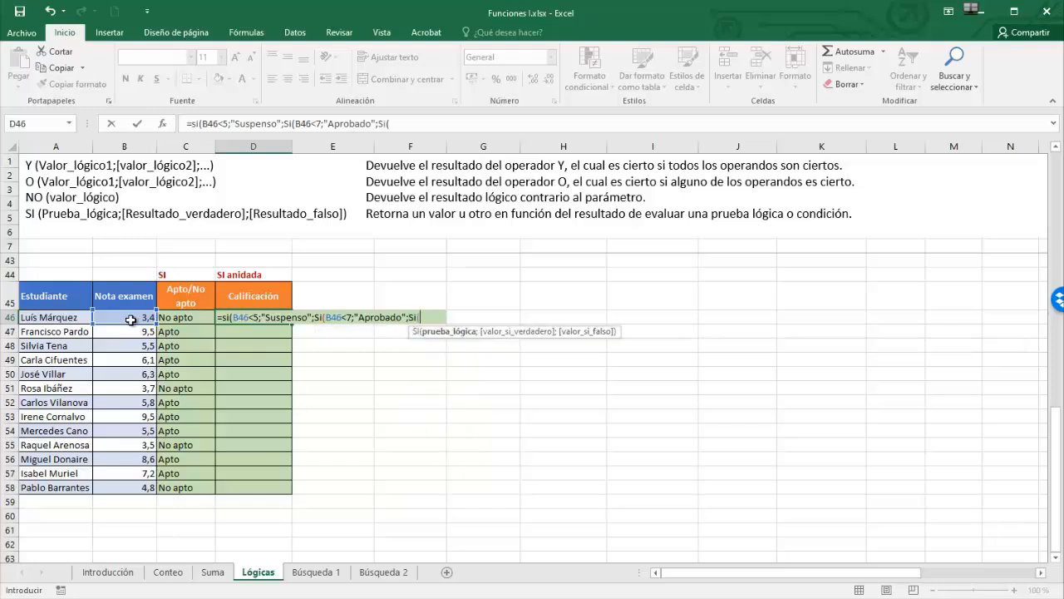
- Finish D46 with B46<9;"Notable";"Sobresaliente" and close all the parentheses
click(127, 319)
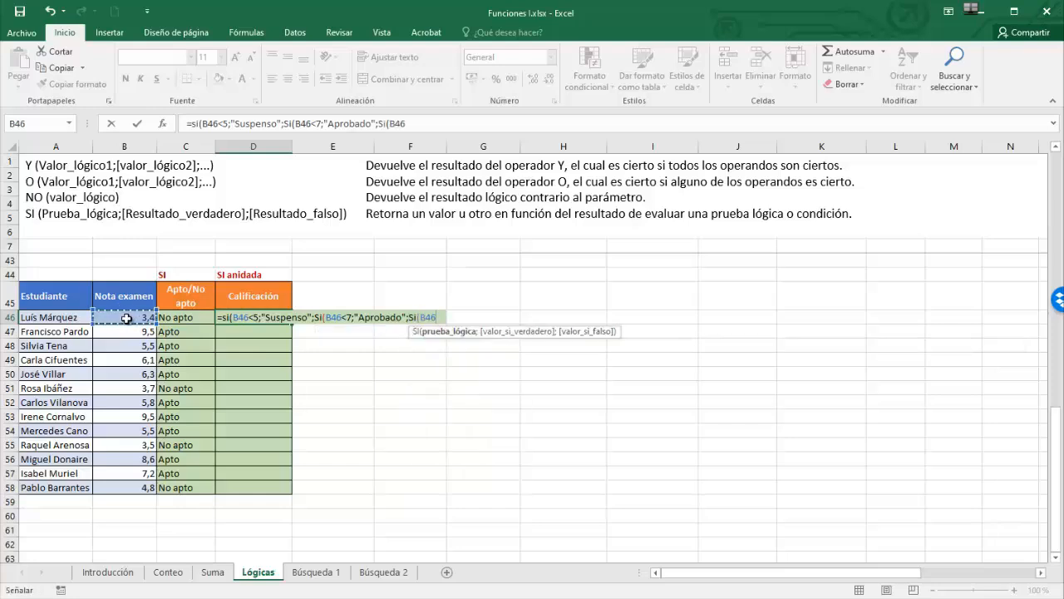
text(<9)
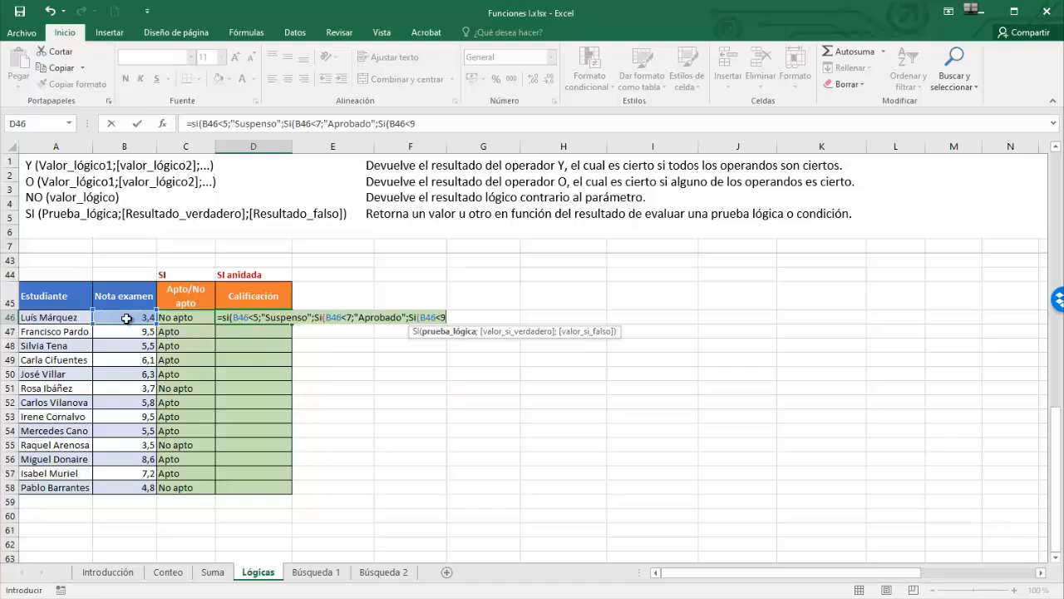
text(;)
text("Notab)
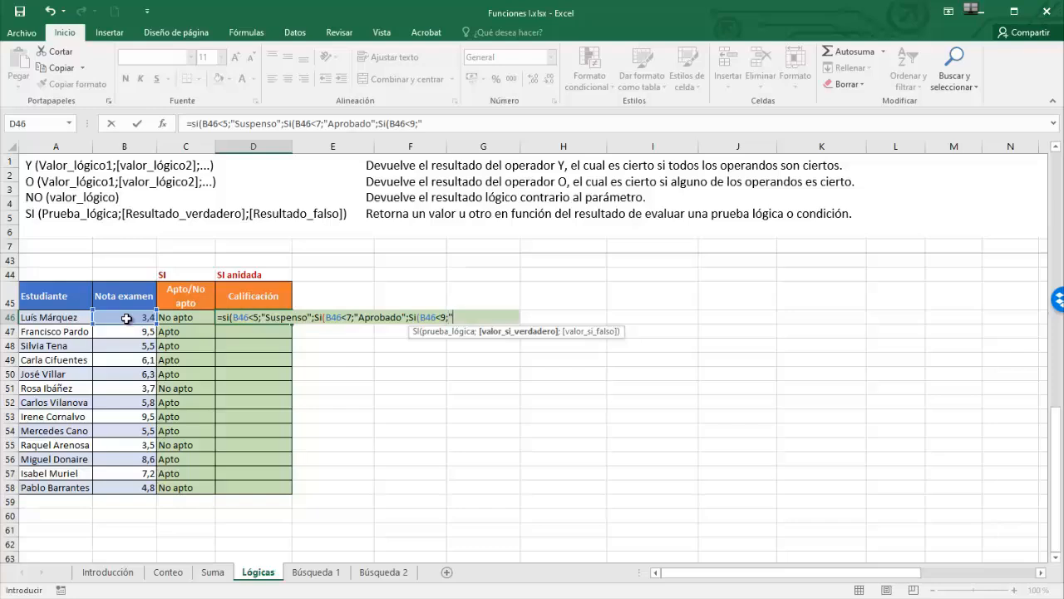
text(le";)
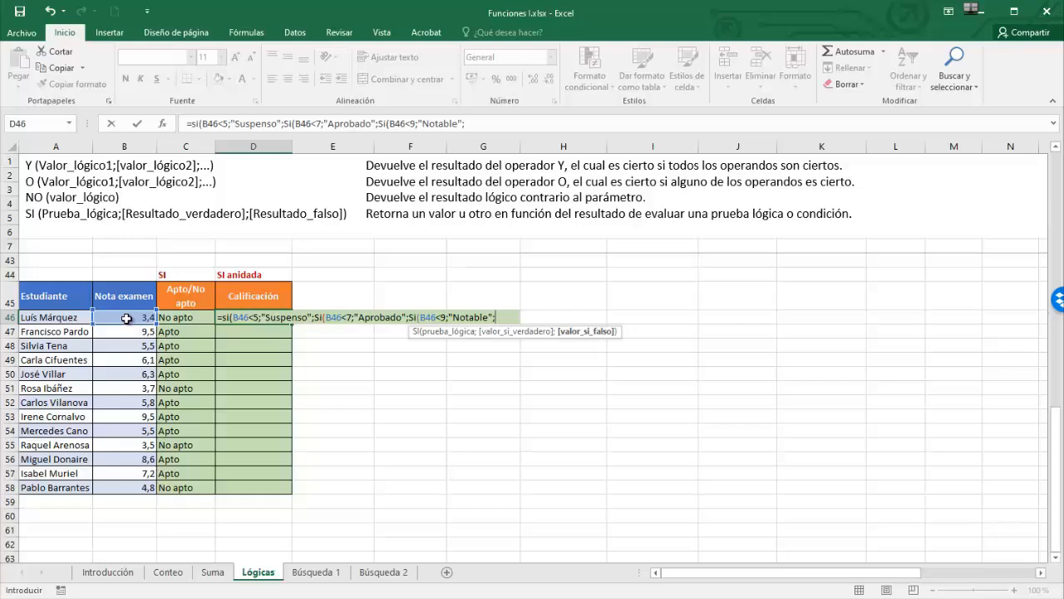
text("Sonb)
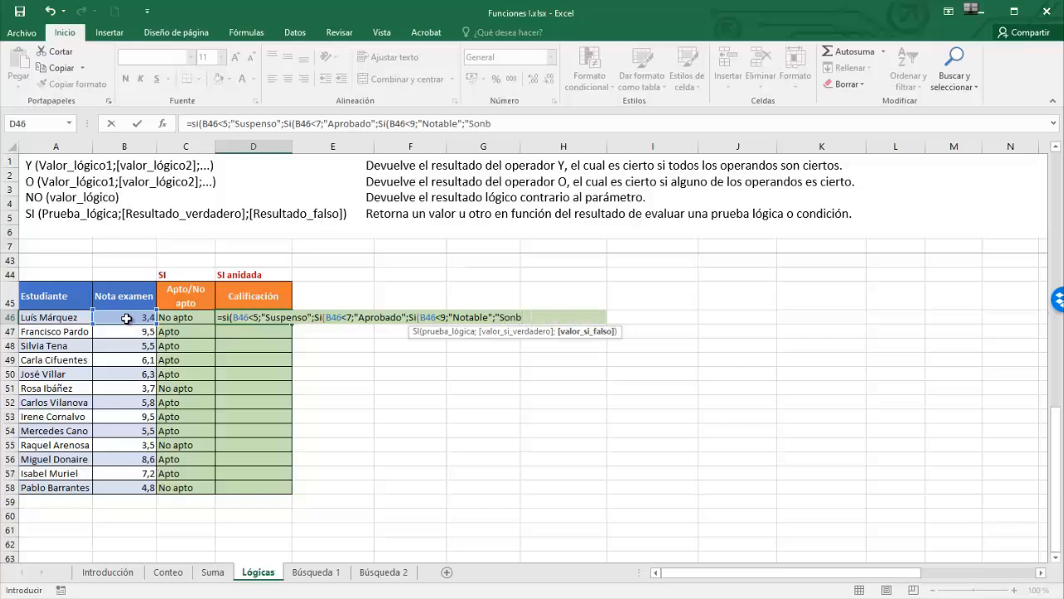
key(BackSpace)
key(BackSpace)
text(bresaliente")
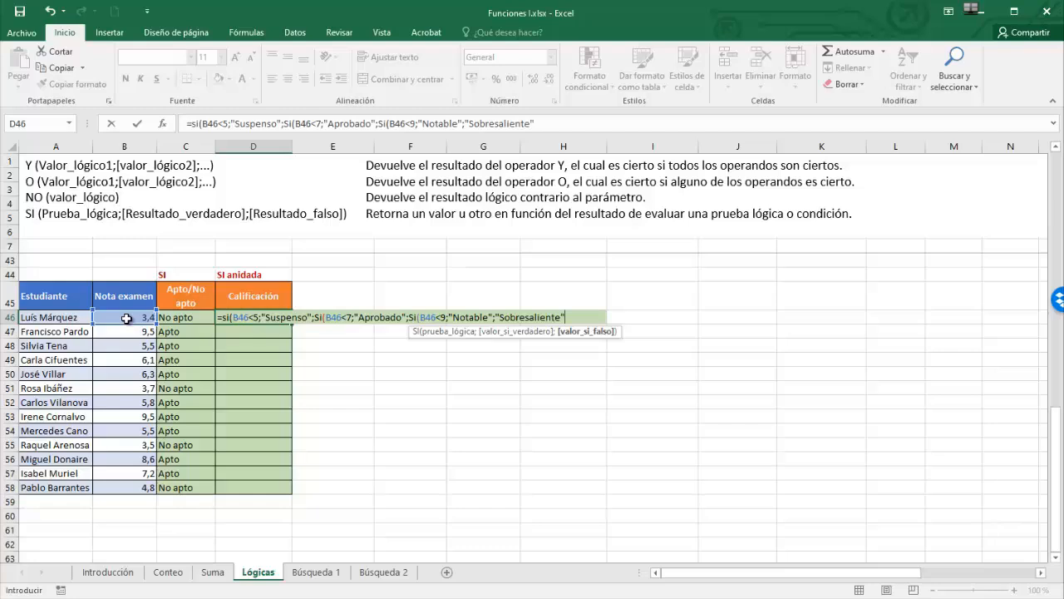
text()))
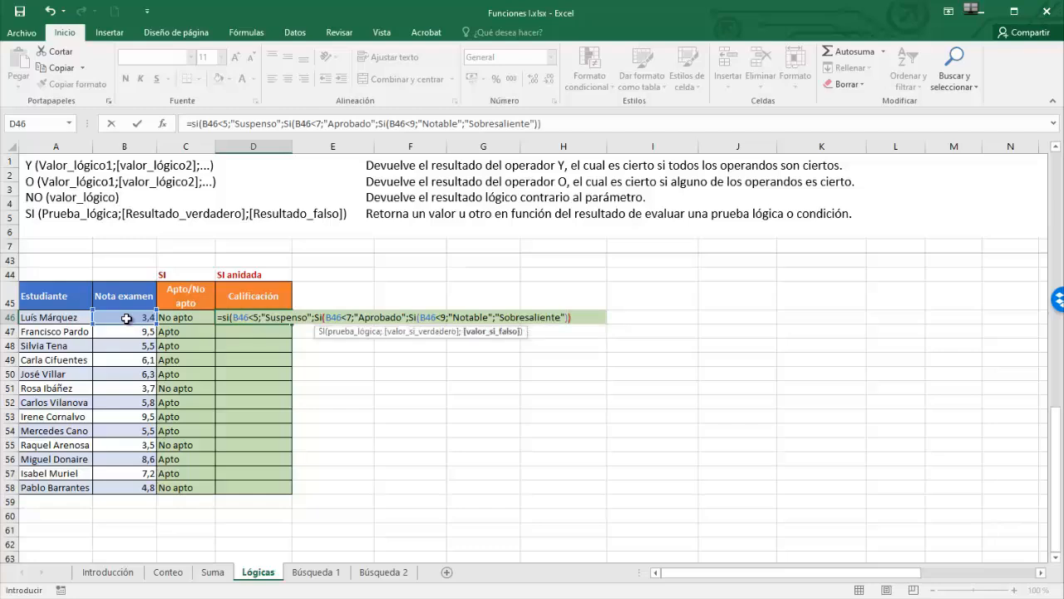
text())
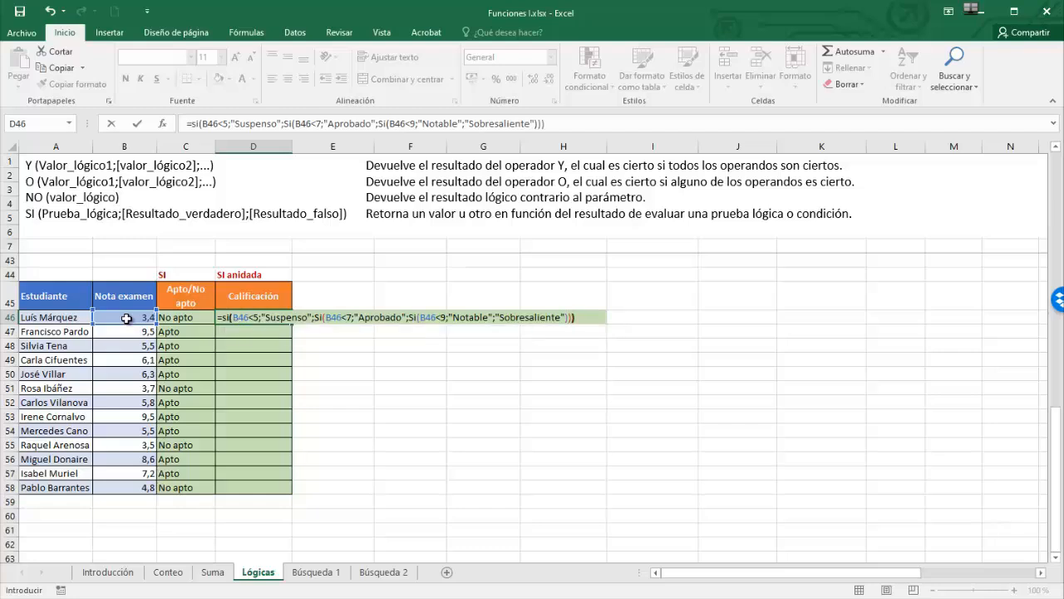
key(Return)
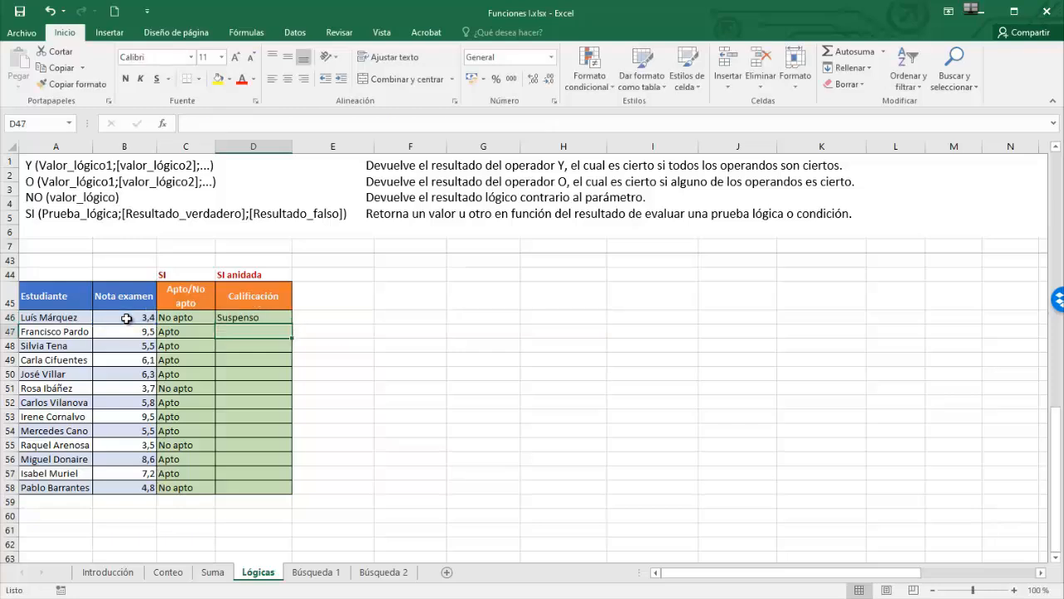
- Copy the D46 grading formula down to D58
click(262, 316)
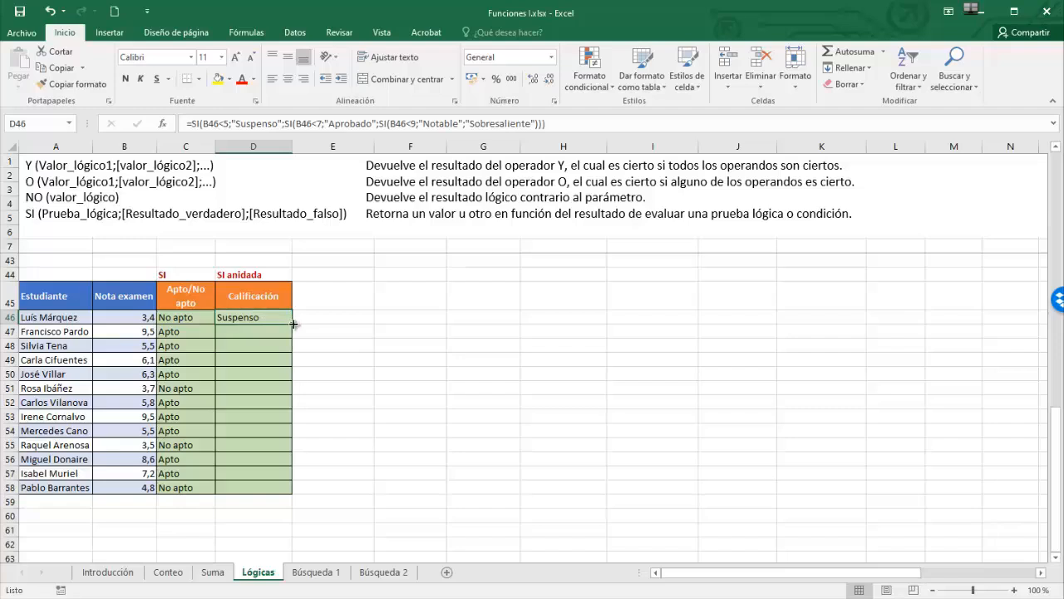
drag(292, 323, 292, 493)
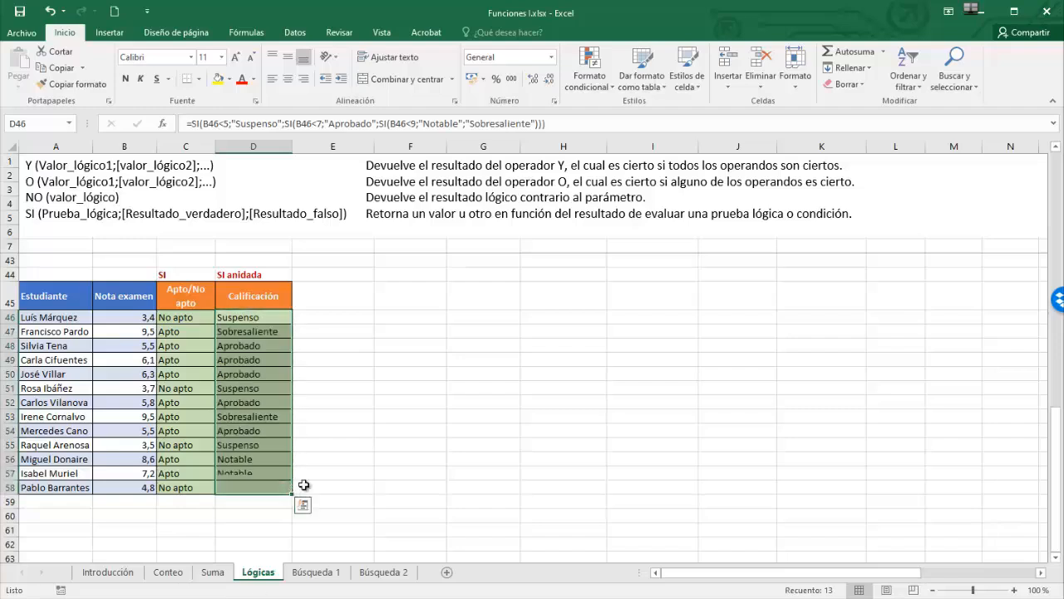
click(342, 321)
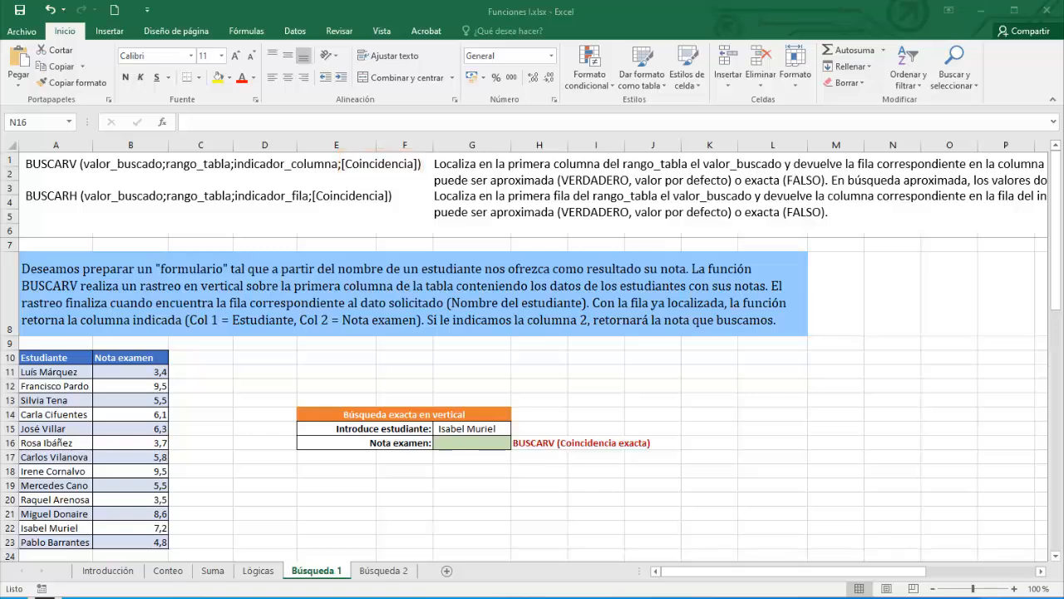
- Build =BUSCARV(G15;A11:B23;2;FALSO) in G16 to fetch the student's exam grade by exact match
double_click(451, 442)
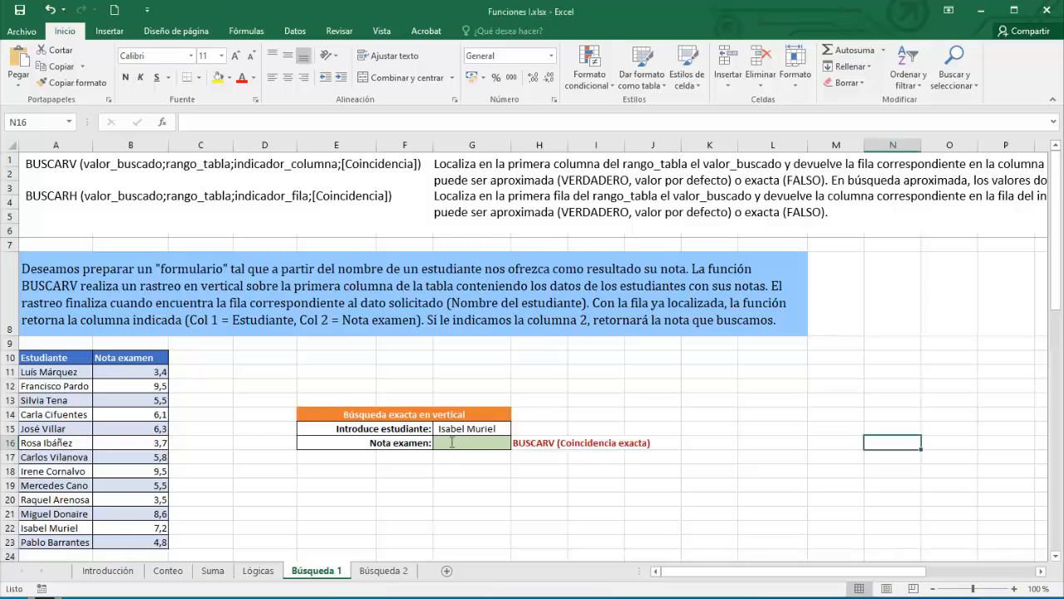
click(450, 442)
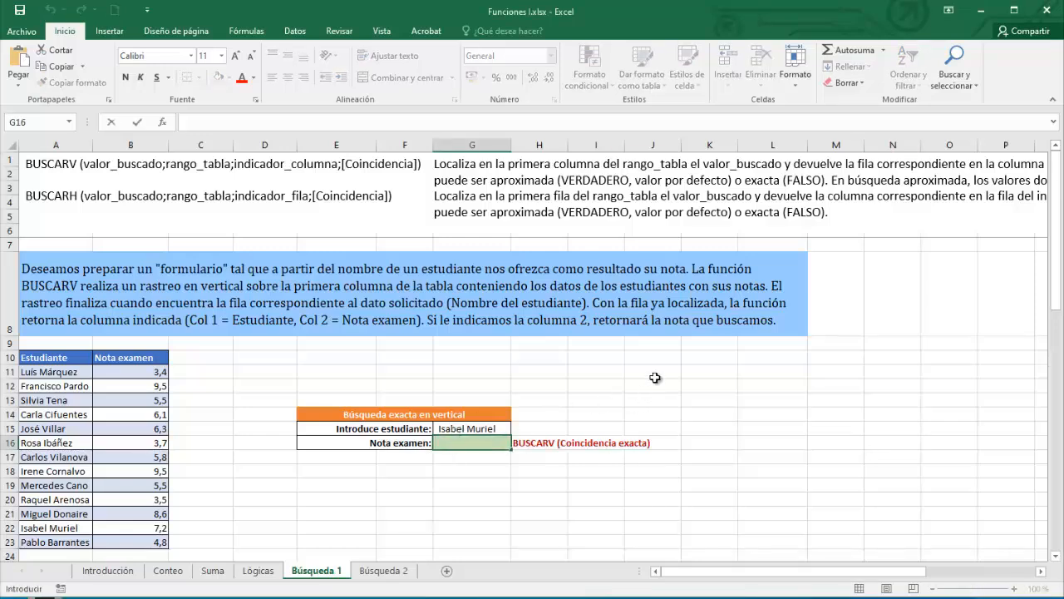
text(=bus)
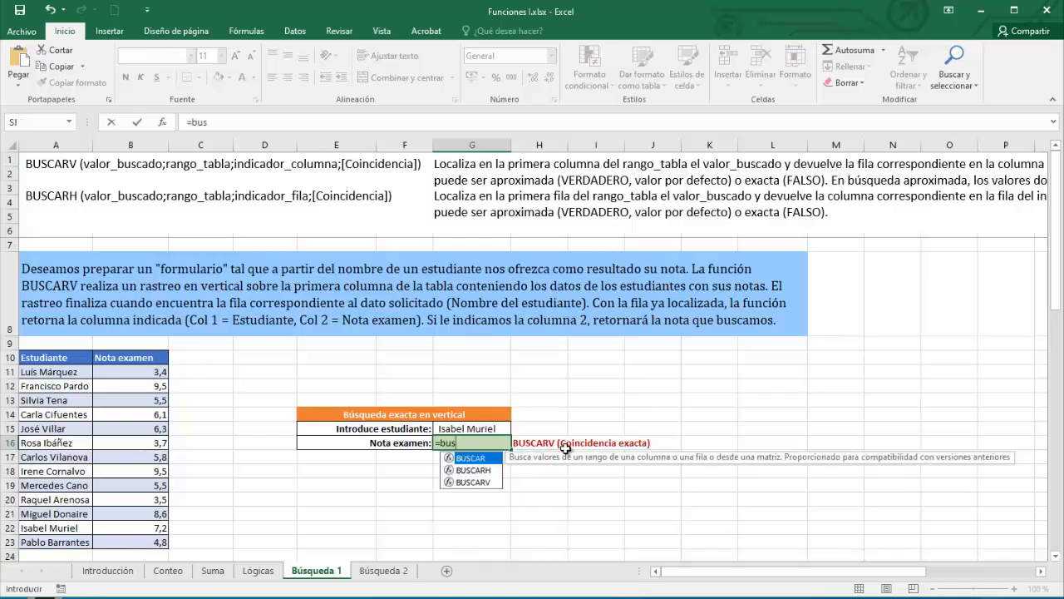
click(470, 482)
double_click(469, 482)
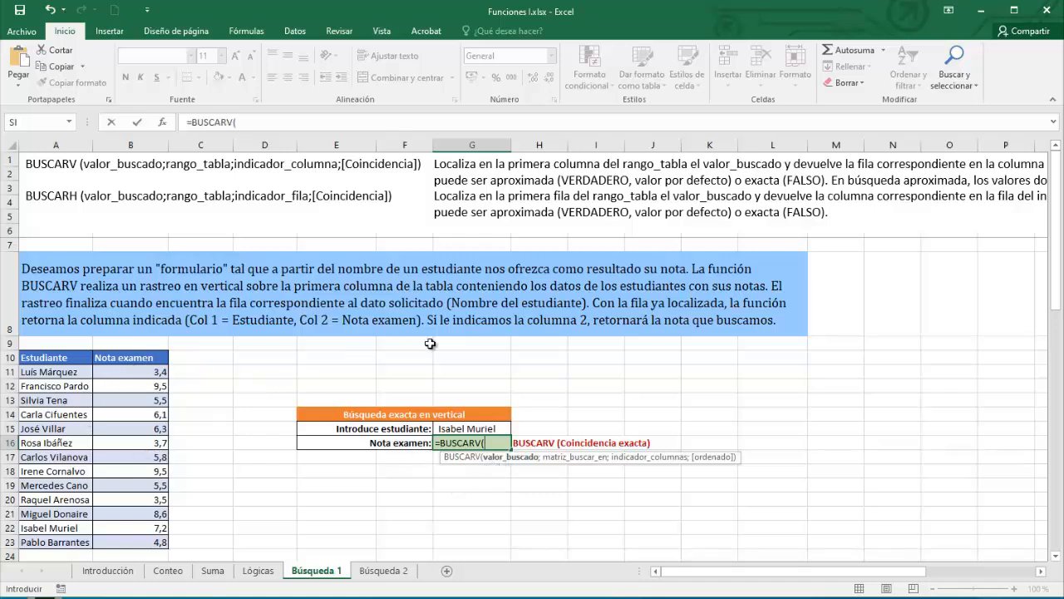
click(471, 428)
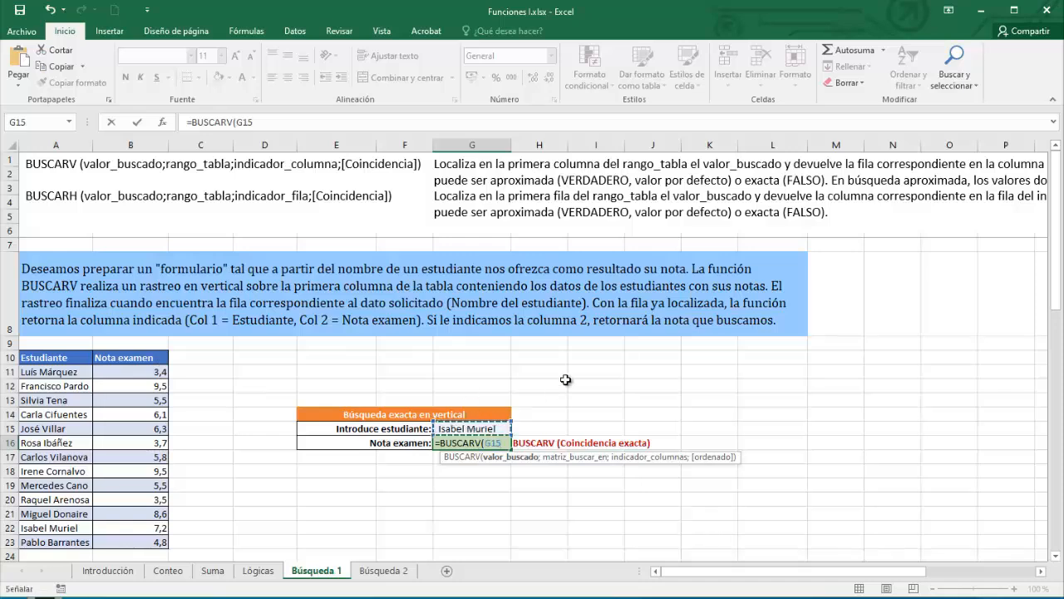
text(;)
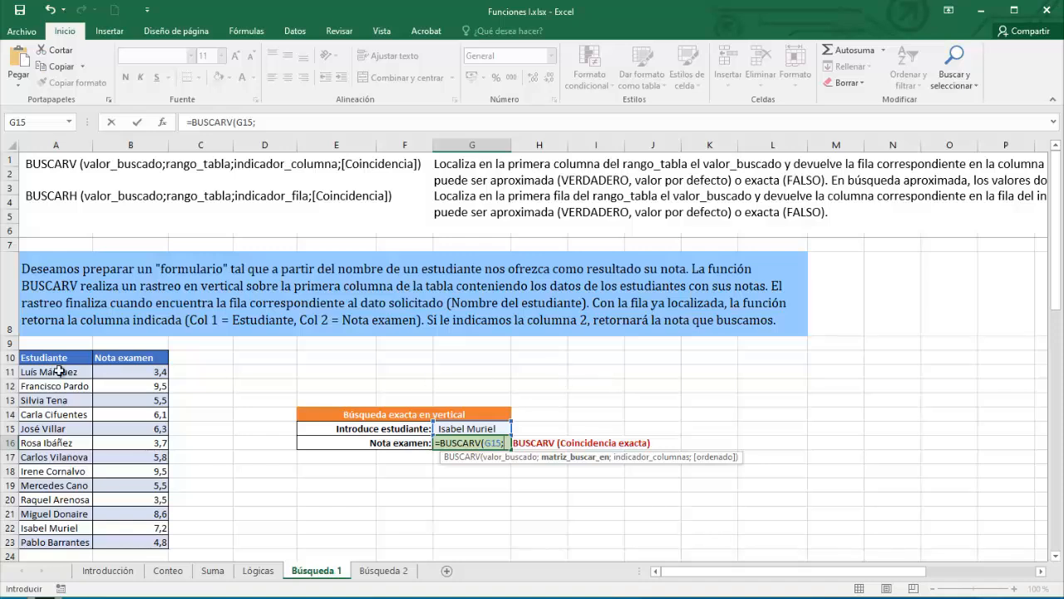
drag(50, 373, 156, 541)
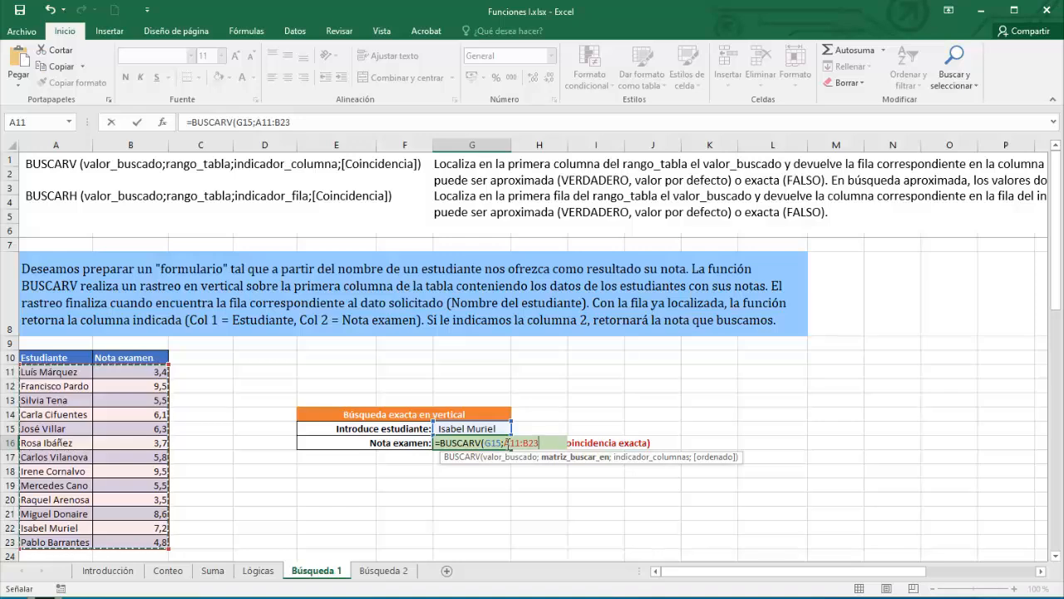
text(;)
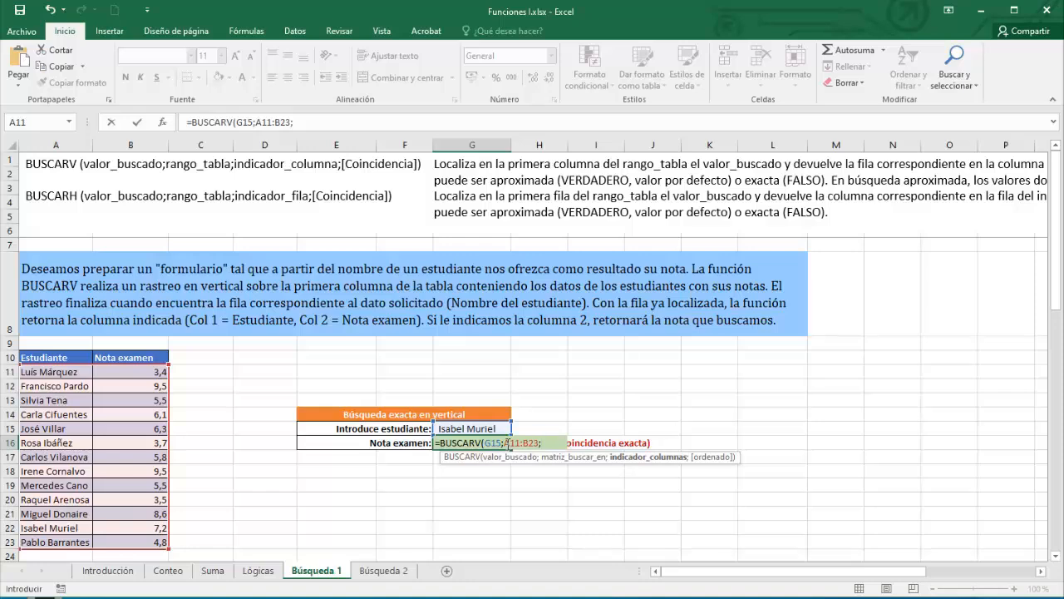
text(2;)
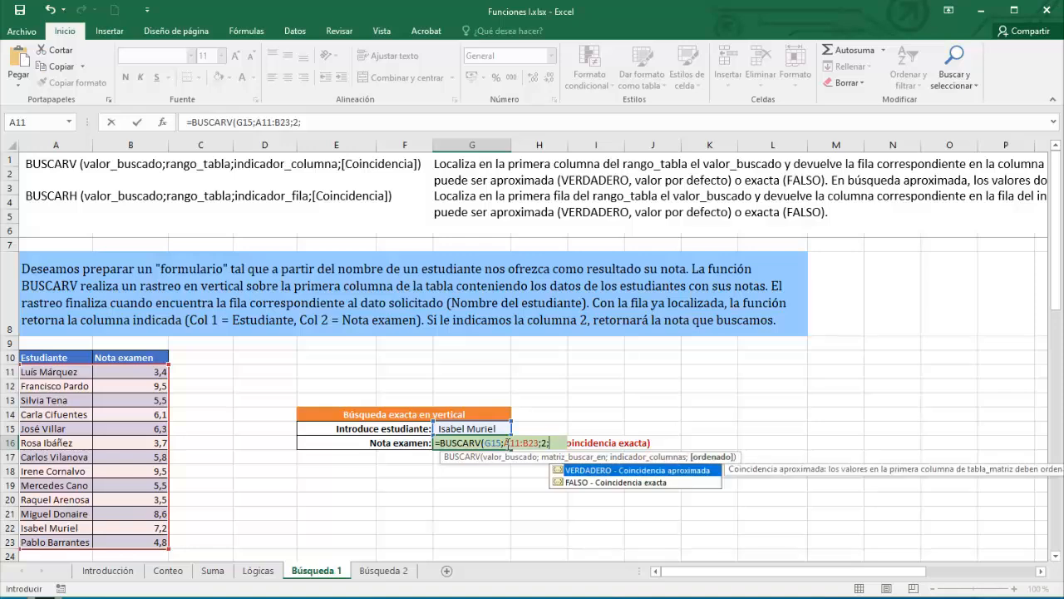
click(599, 489)
double_click(604, 482)
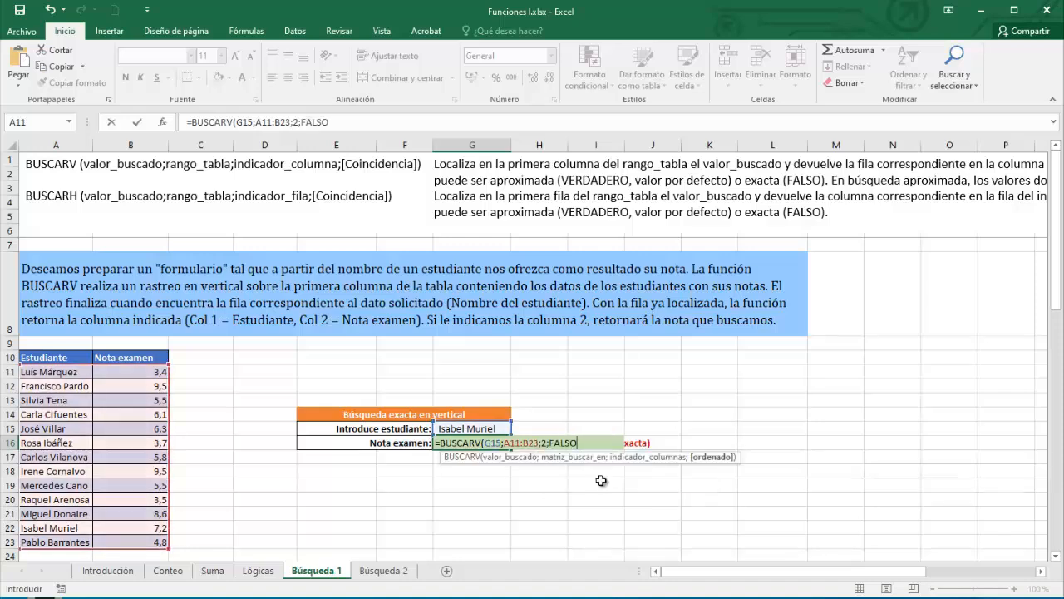
- Close and enter the BUSCARV formula, then enter another student's name in G15 to get 5,5
text())
key(Return)
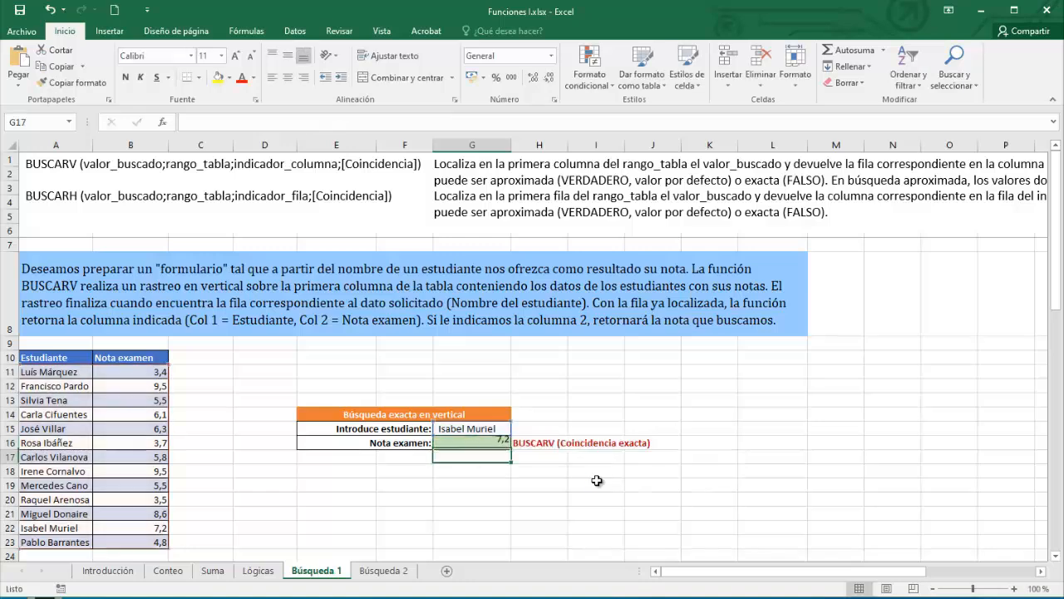
click(466, 428)
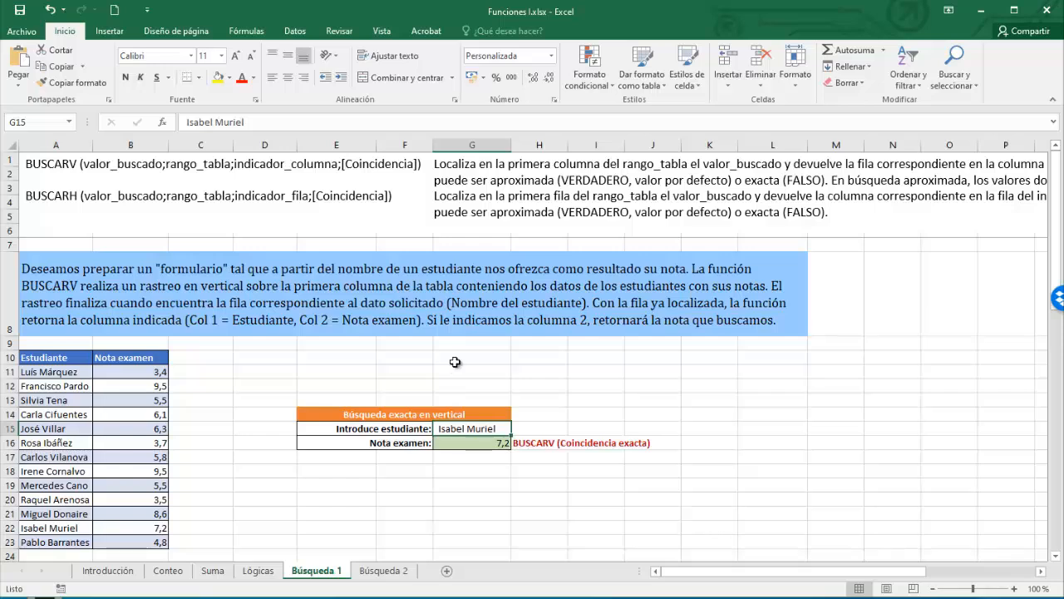
text(Silvia Te)
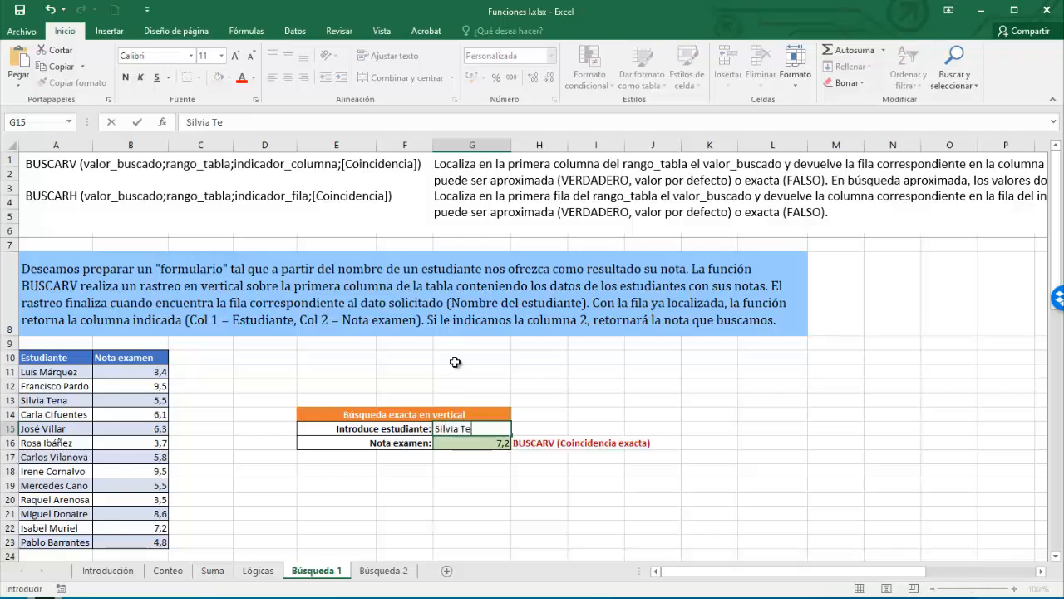
text(na)
key(Return)
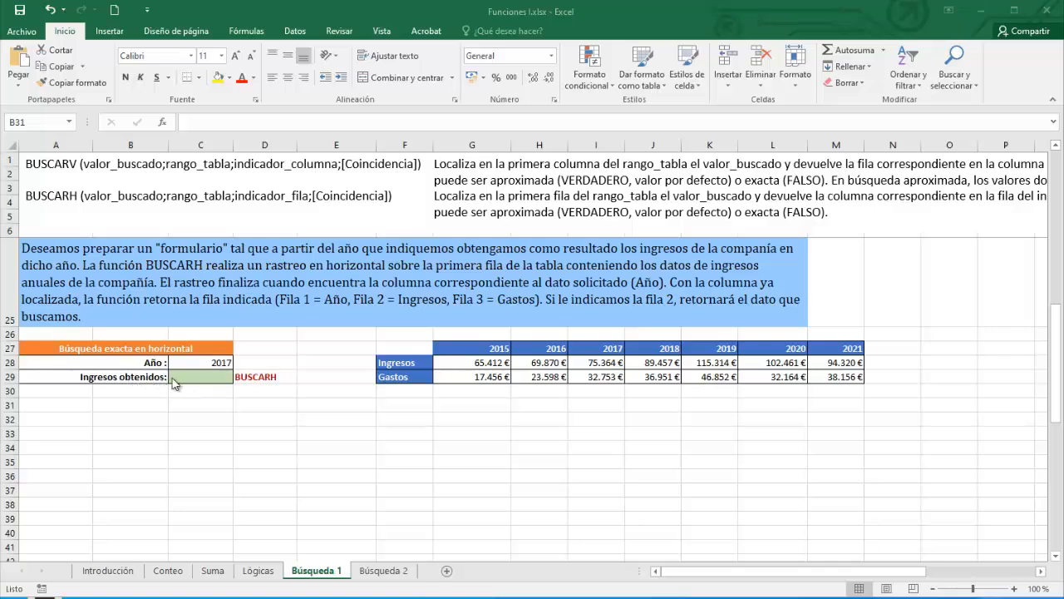
- Enter =BUSCARH(C28;G27:M29;2;FALSO) in Ingresos obtenidos, returning 75.364 € for 2017
double_click(184, 374)
click(185, 375)
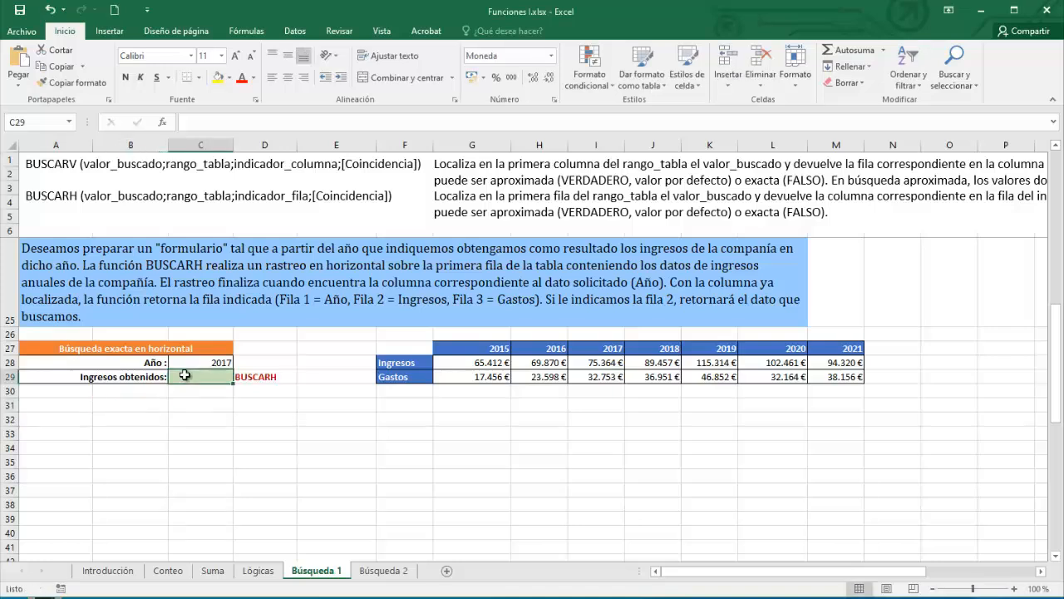
text(=busc)
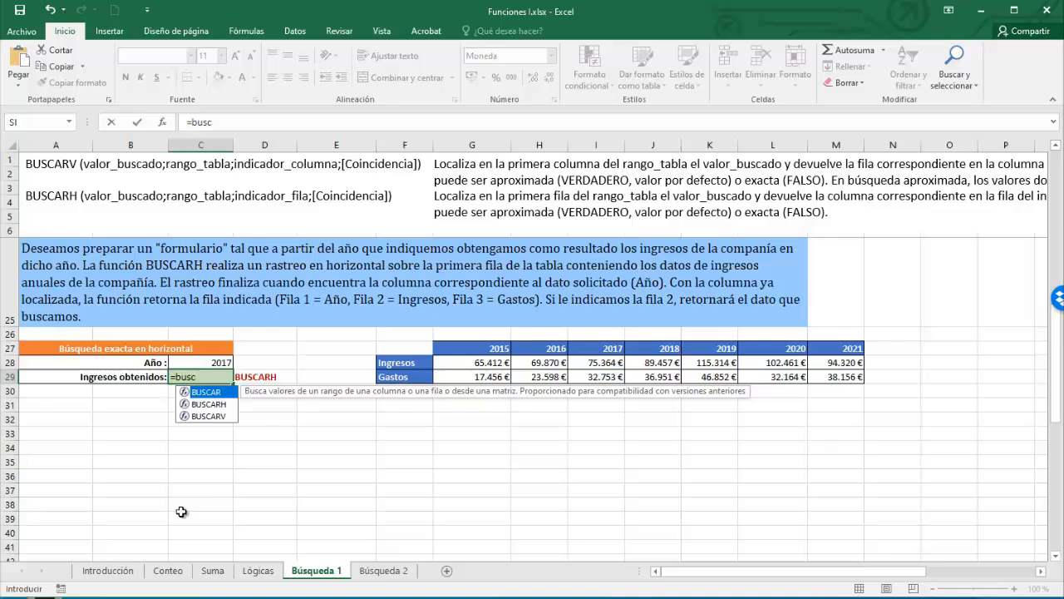
double_click(218, 404)
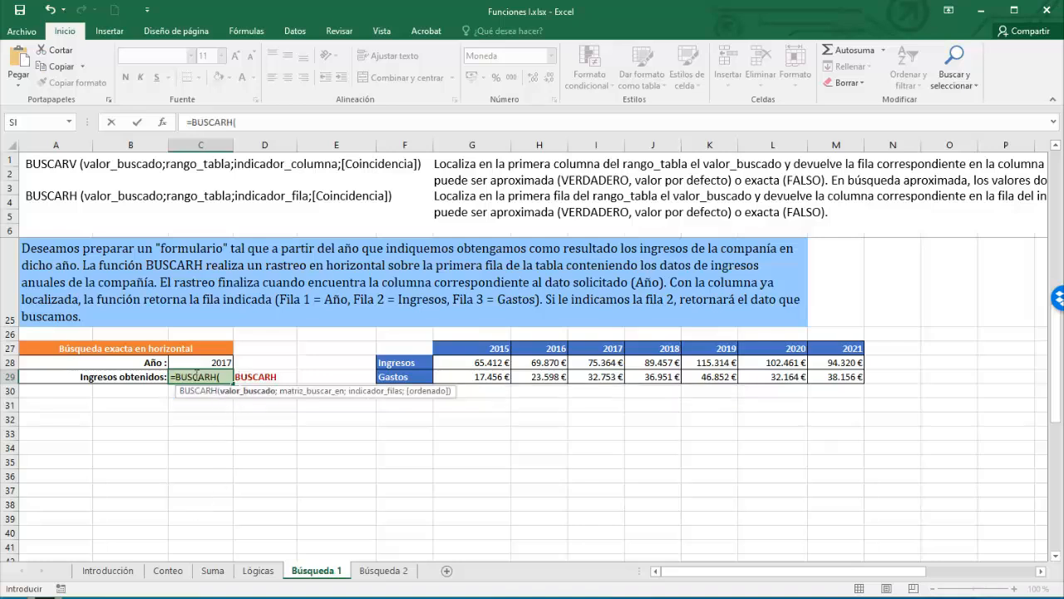
click(215, 362)
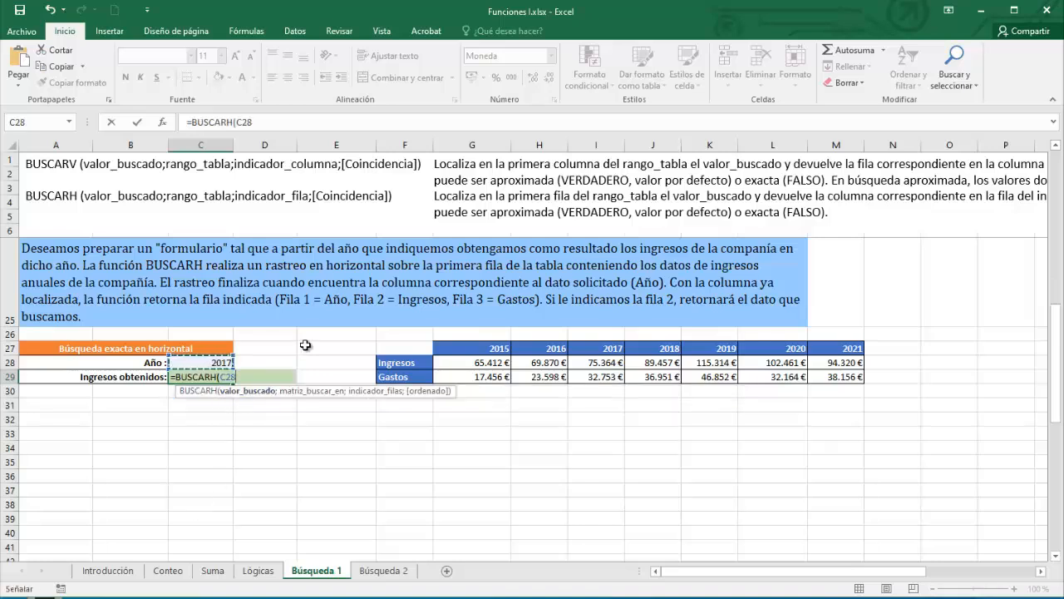
text(;)
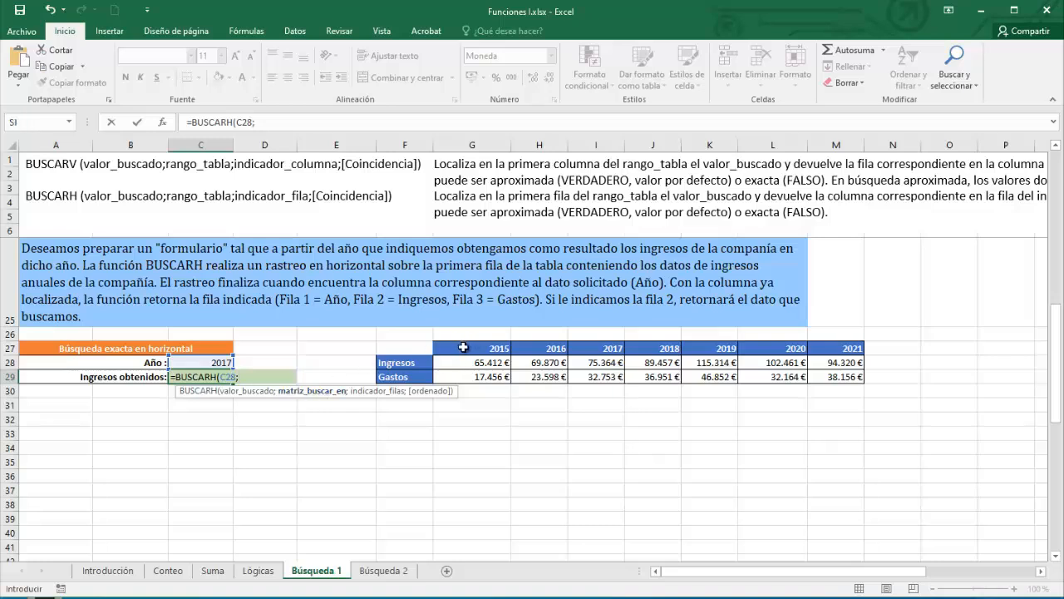
drag(463, 347, 838, 376)
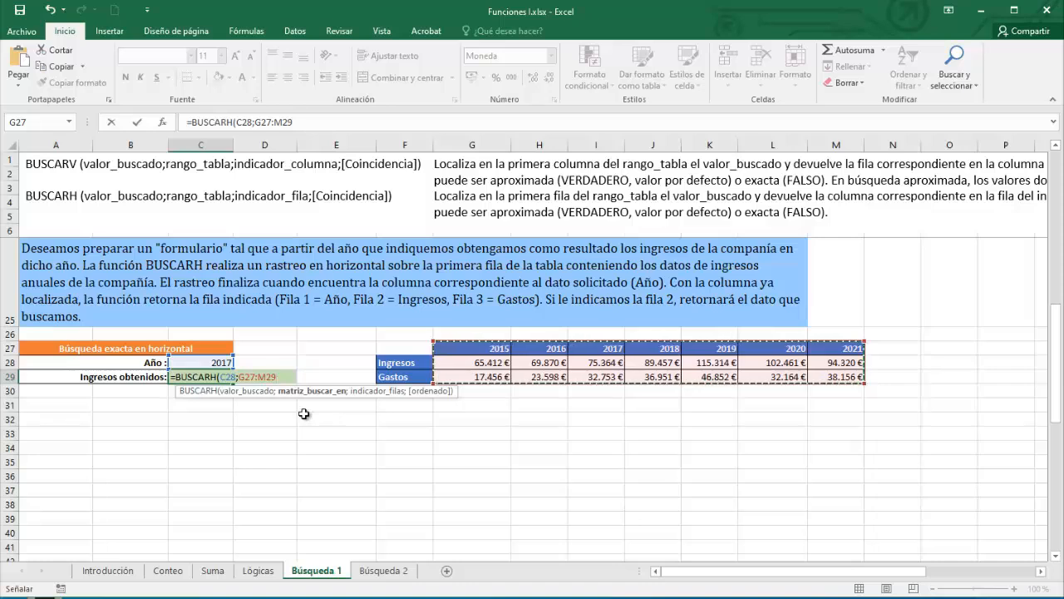
text(;)
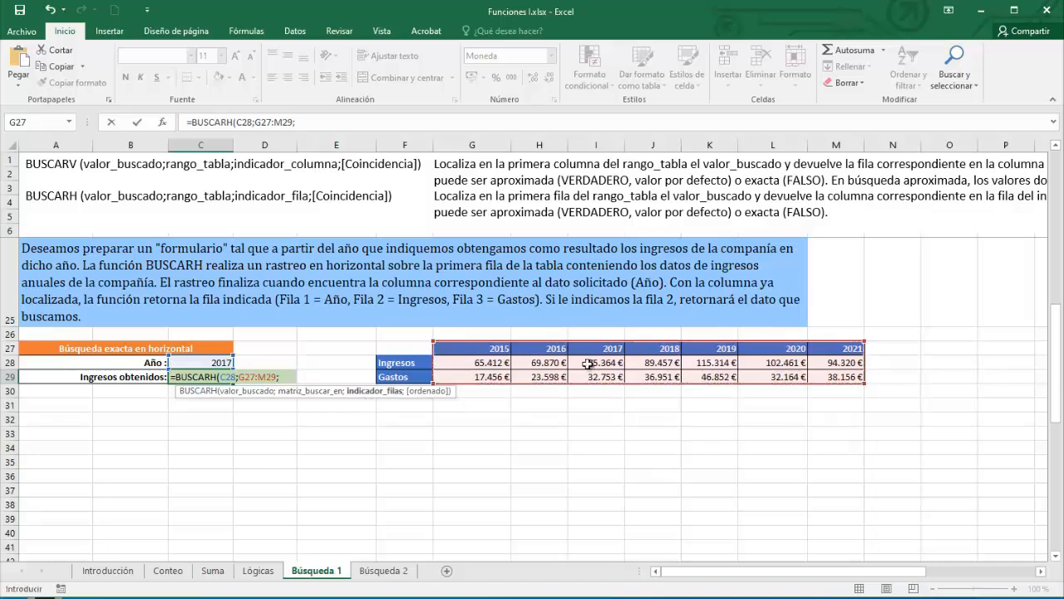
text(2)
text(;)
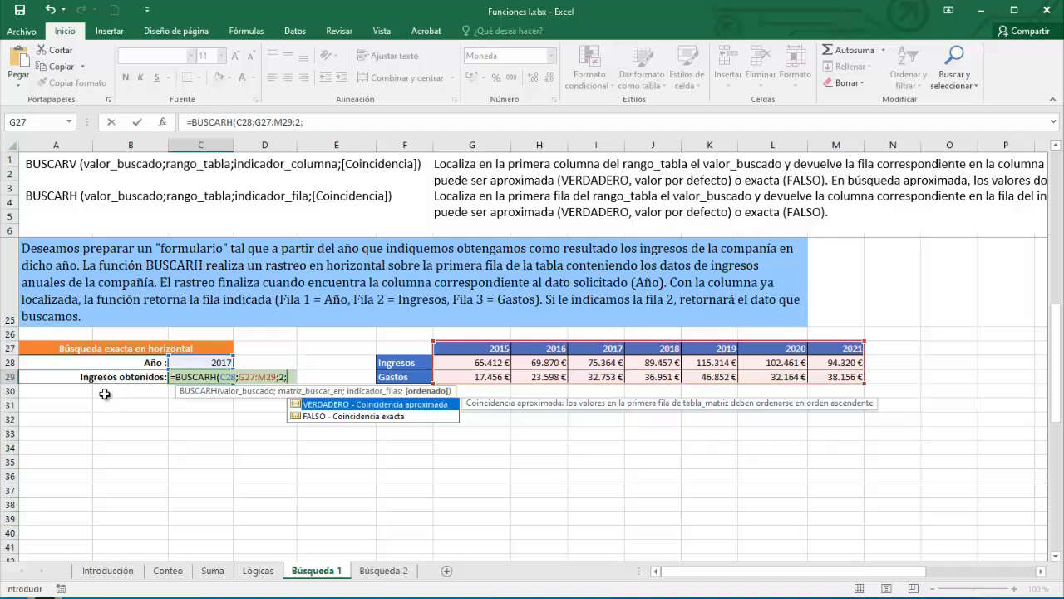
double_click(345, 417)
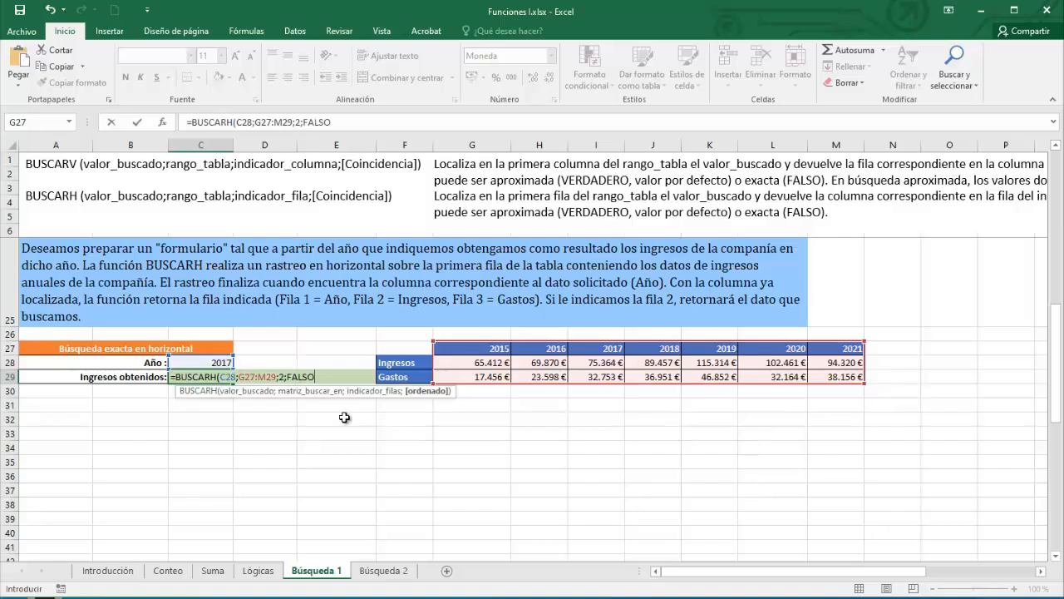
text())
key(Return)
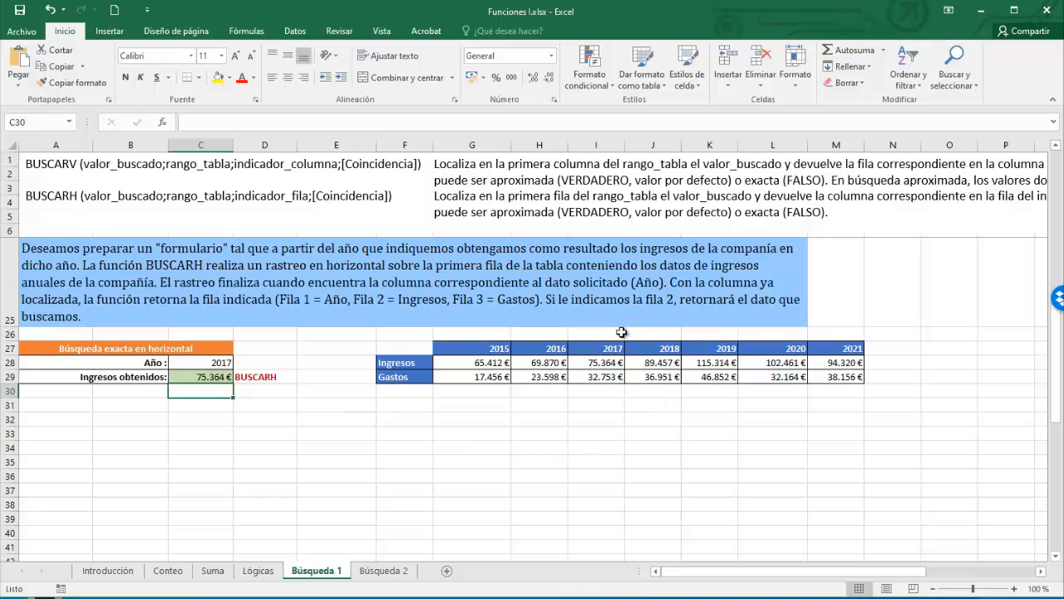
- Check the 2017 income in I28 and scroll down to the approximate BUSCARV tax exercise
click(610, 366)
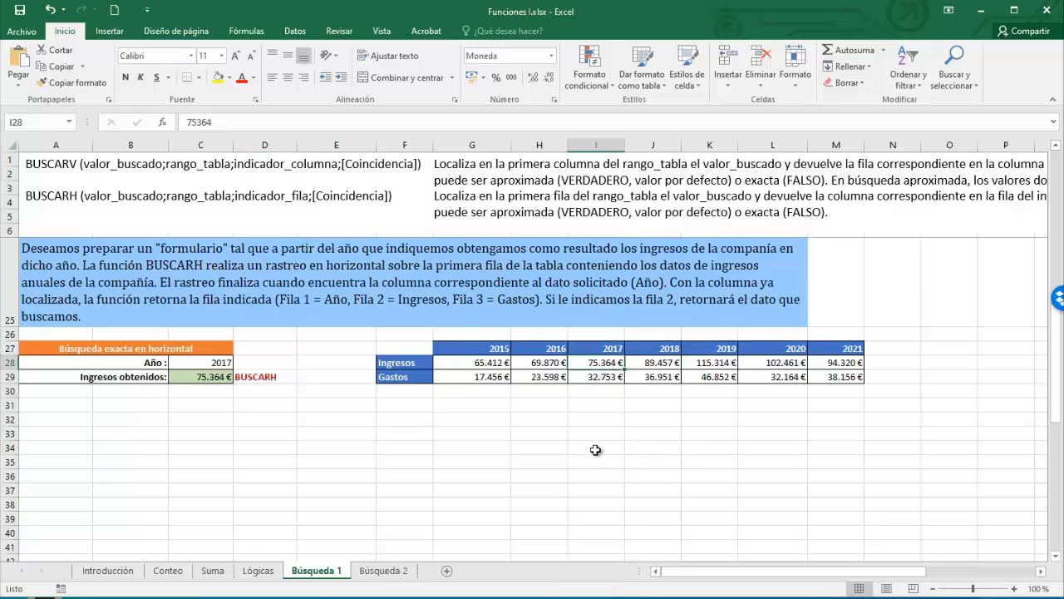
scroll(595, 450, down, 6)
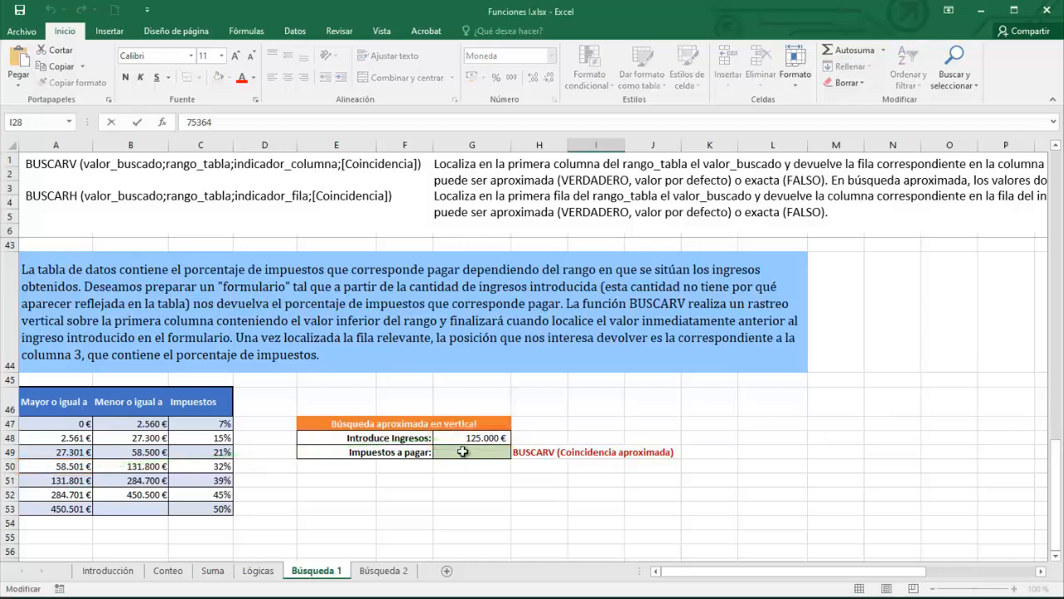
- Enter =BUSCARV(G48;A47:C53;3;VERDADERO) in G49, returning a 32% tax rate for 125.000 €
click(463, 452)
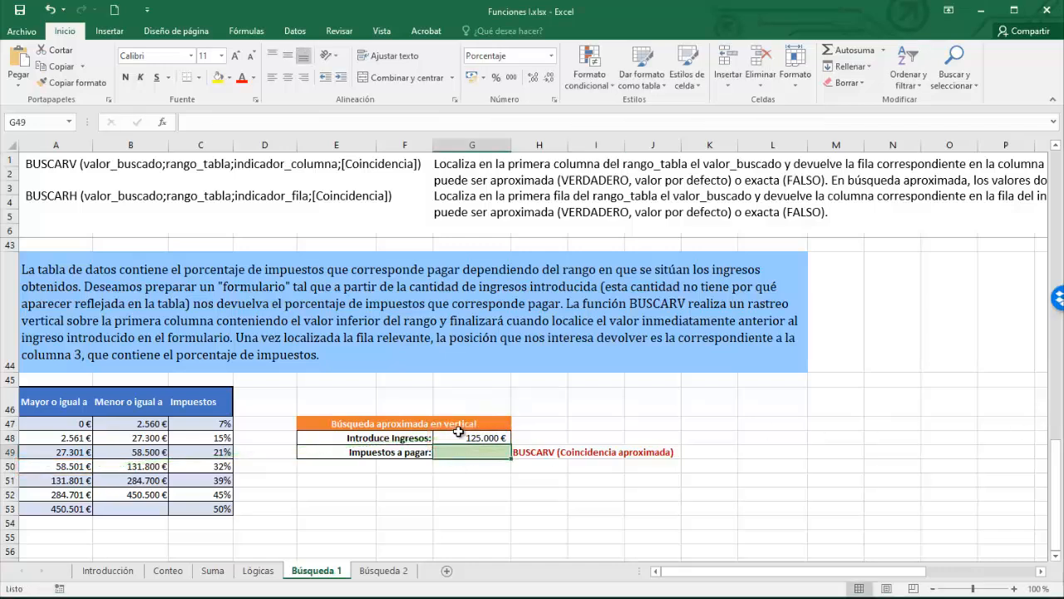
text(=buscar)
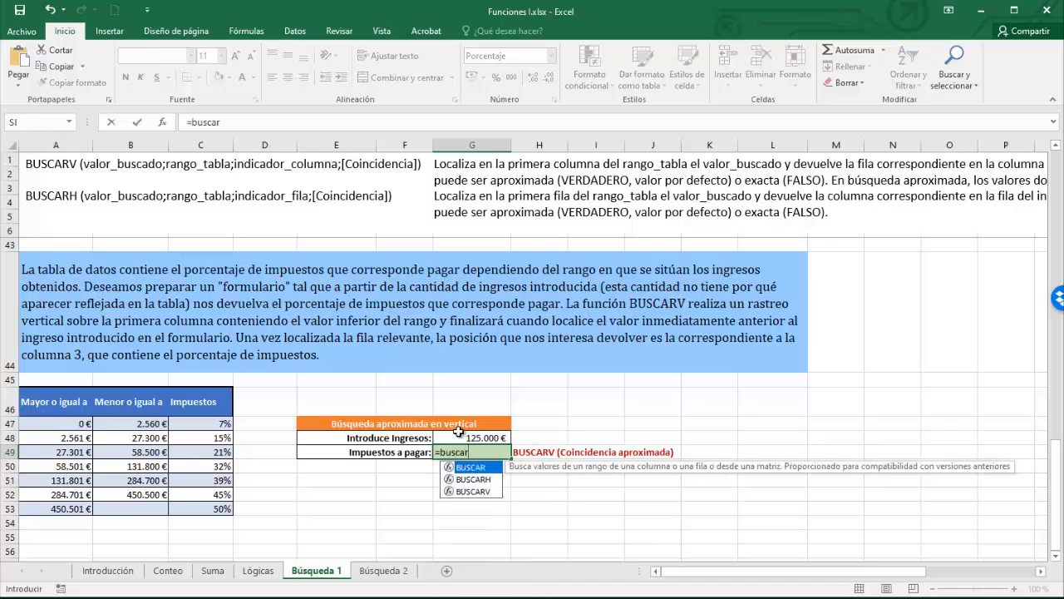
double_click(478, 491)
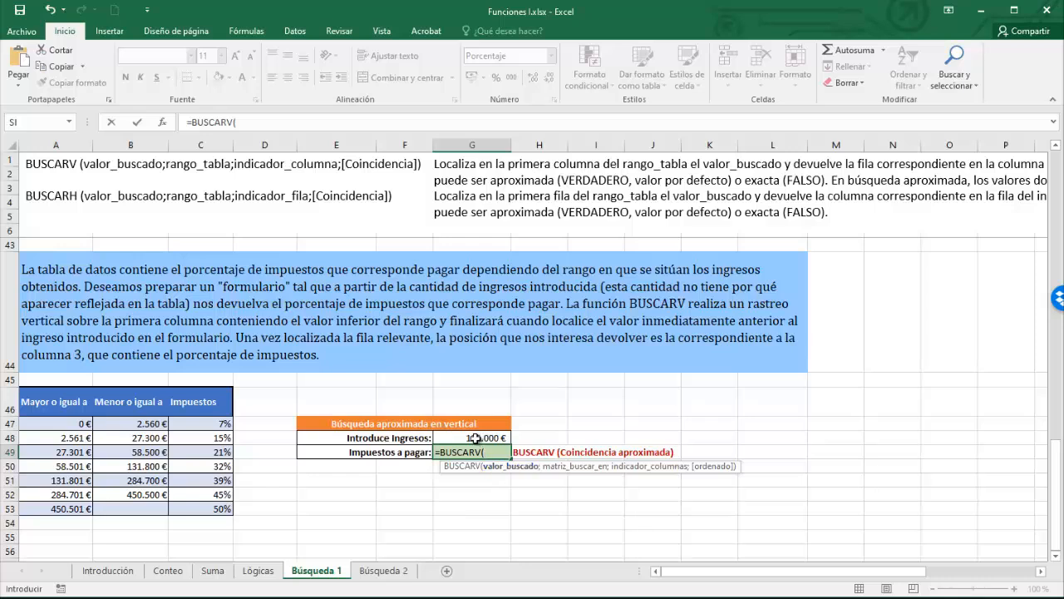
click(471, 439)
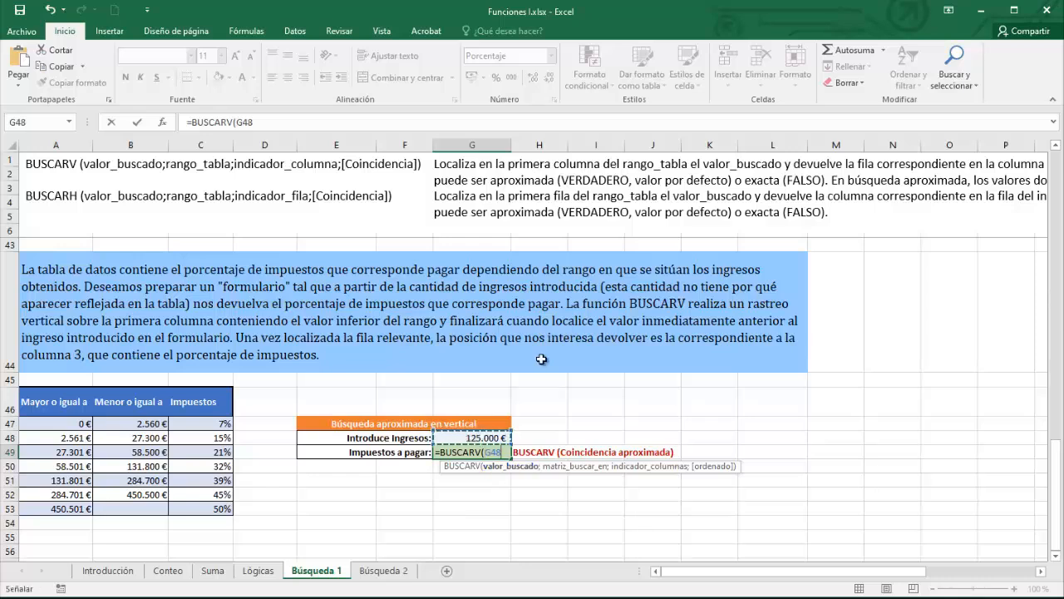
text(;)
click(75, 424)
drag(74, 424, 214, 507)
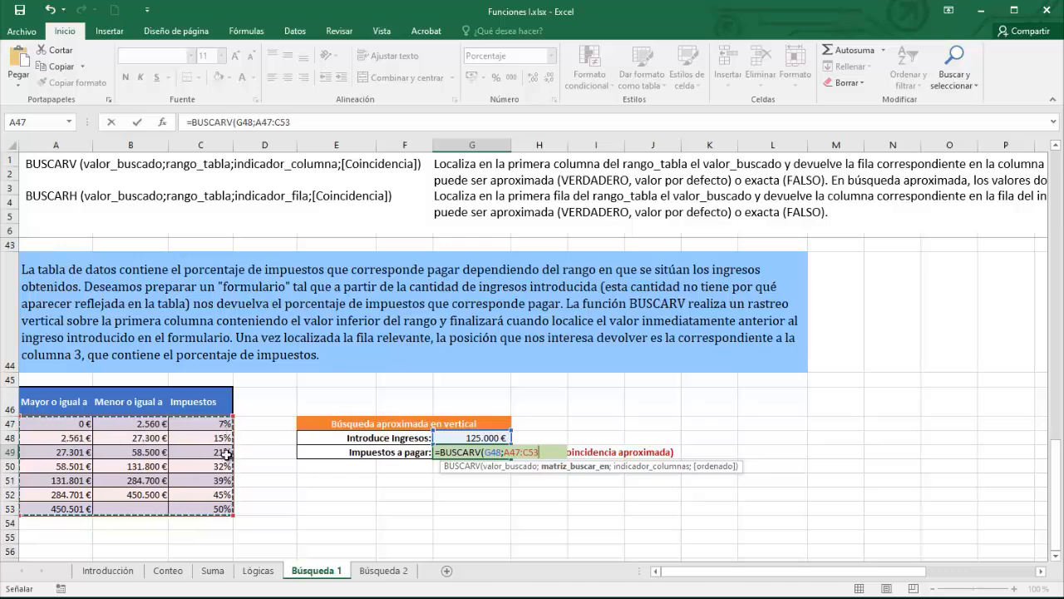
text(;)
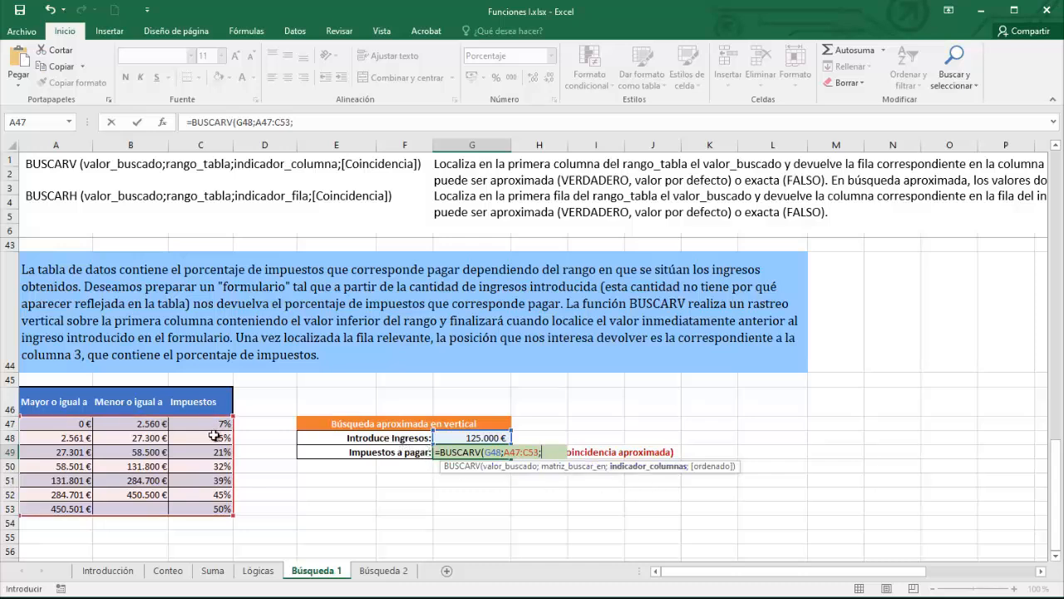
text(3;)
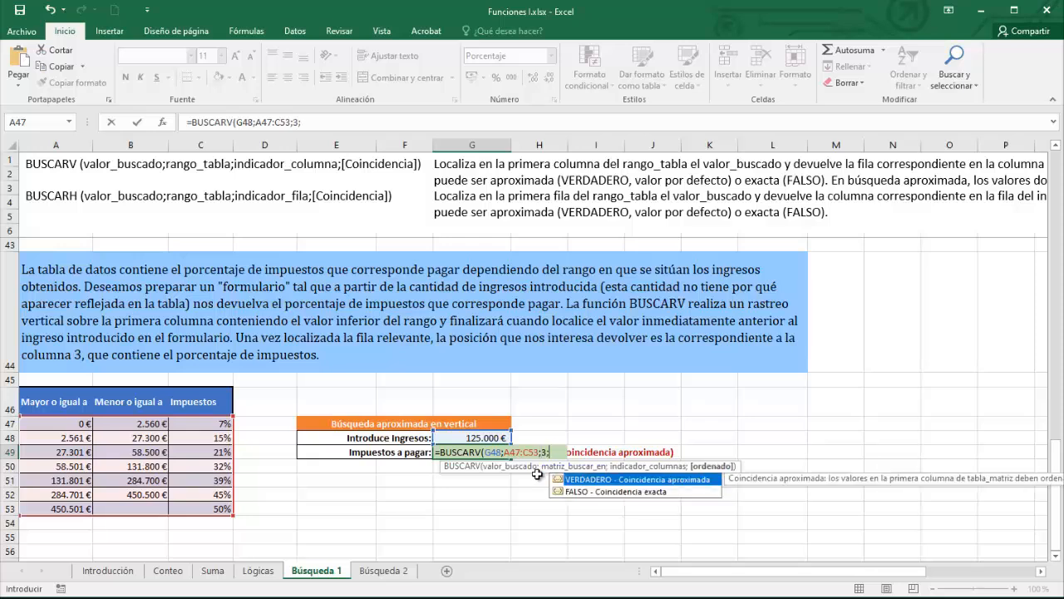
double_click(638, 481)
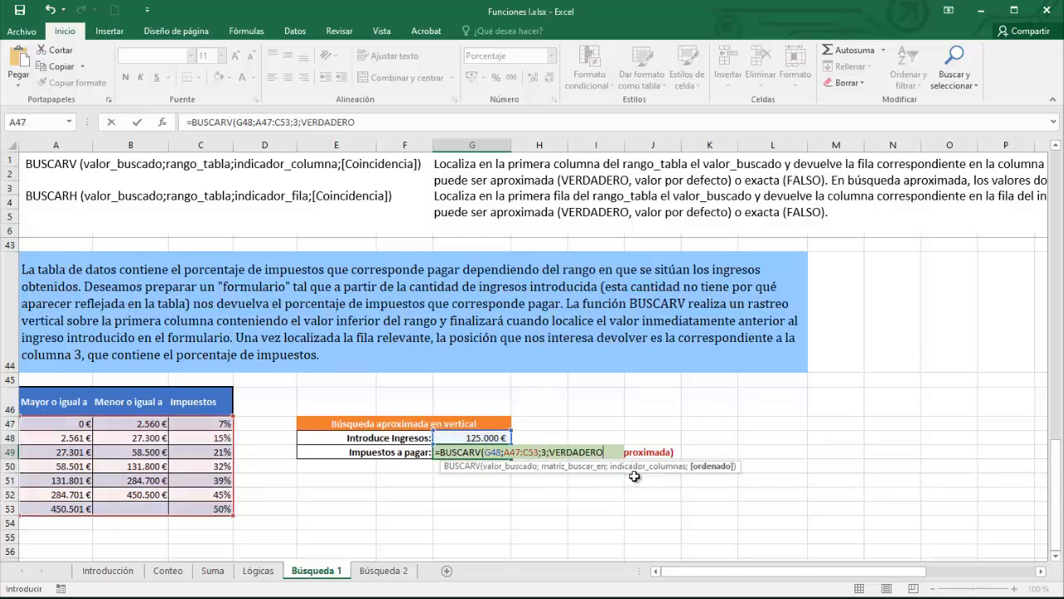
text())
key(Return)
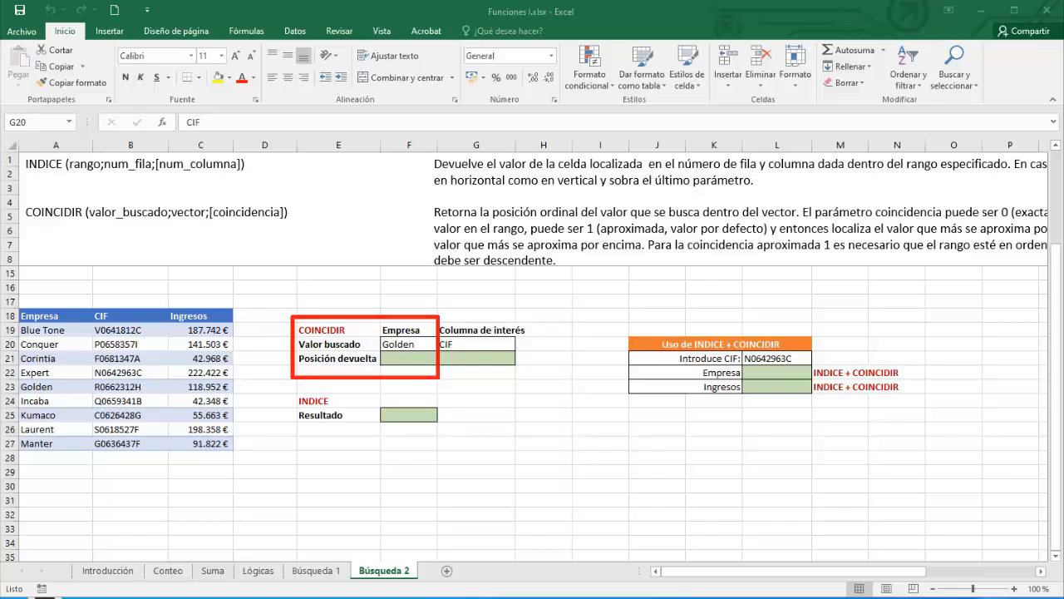
- Enter =COINCIDIR(F20;A19:A27;0) in F21, giving Golden's position 5 in the company list
click(407, 355)
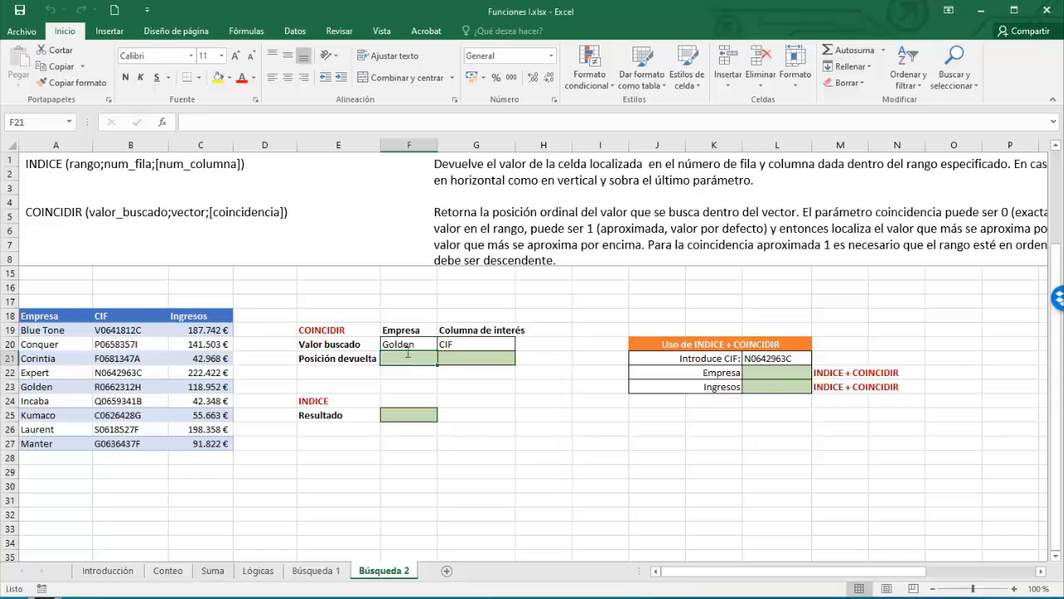
text(=coin)
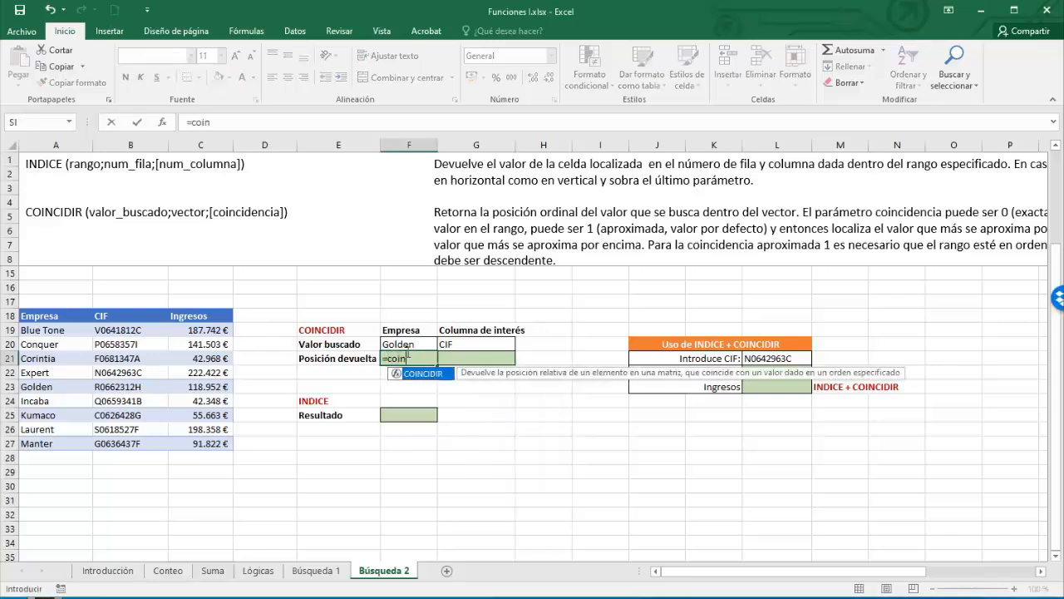
double_click(449, 374)
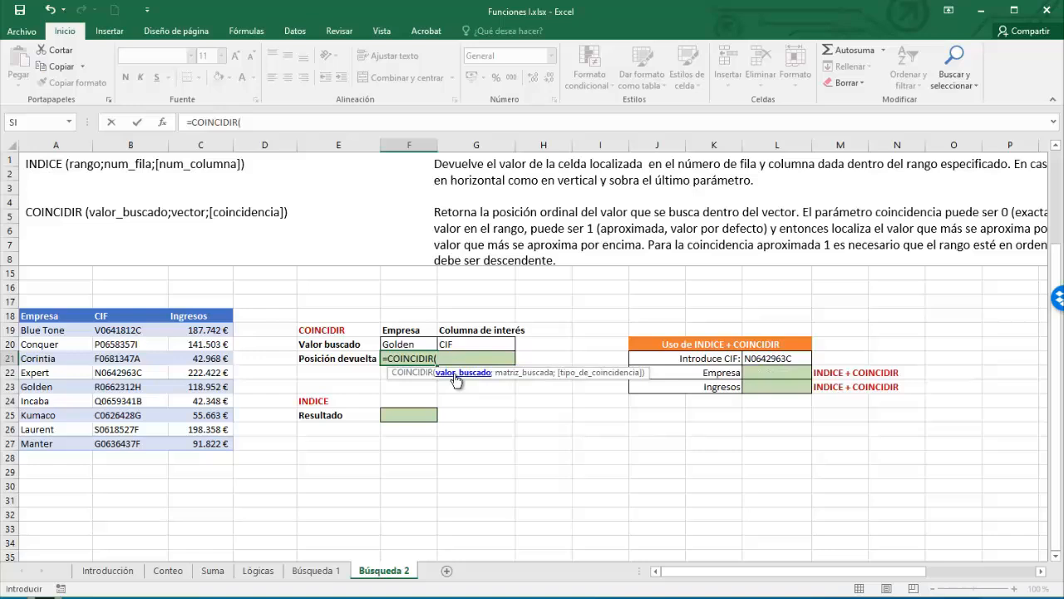
click(404, 345)
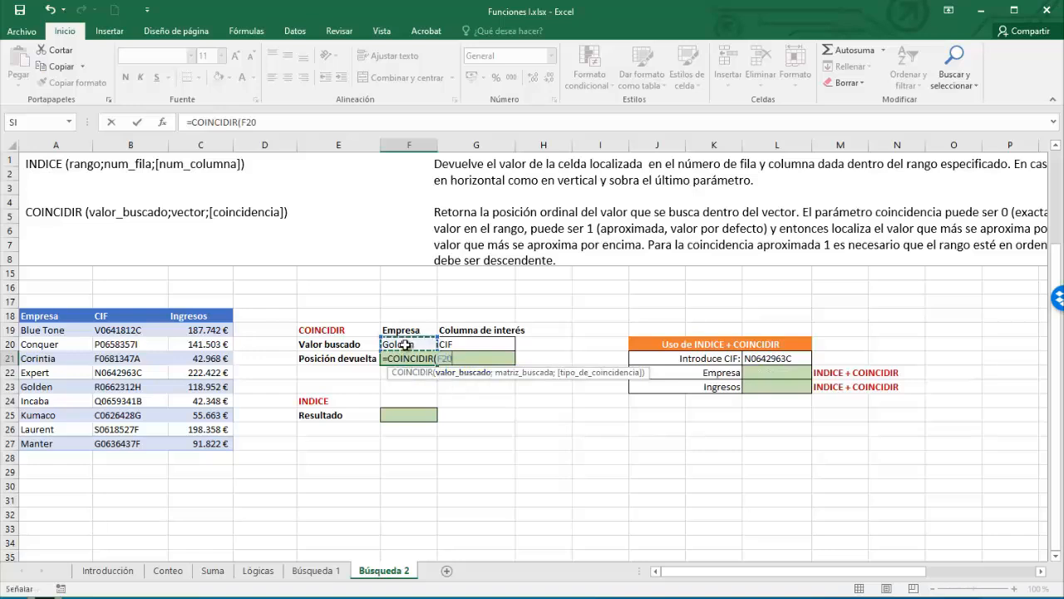
text(;)
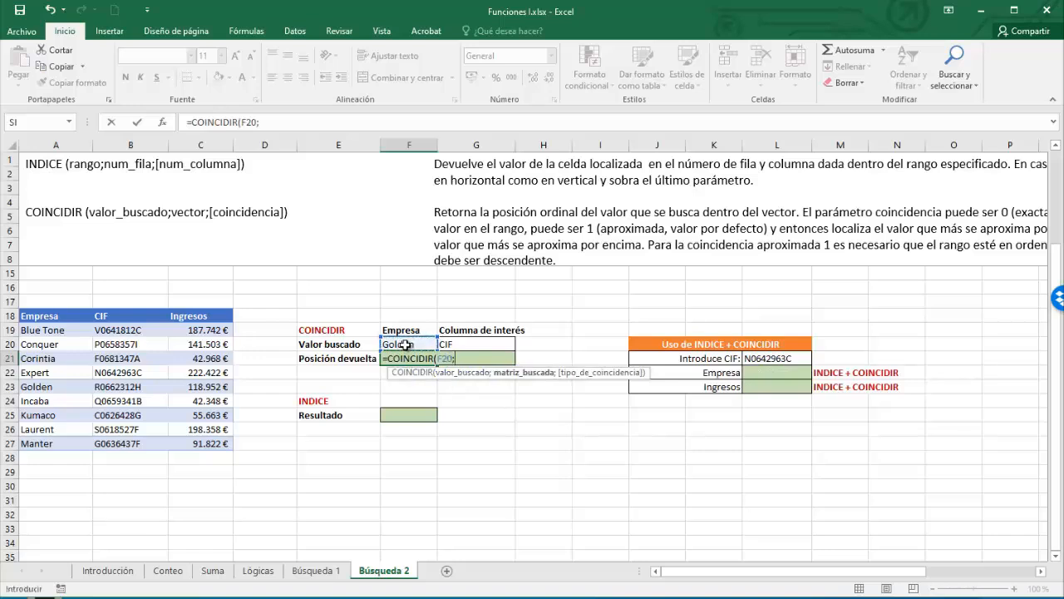
click(56, 329)
drag(50, 386, 45, 444)
text(;)
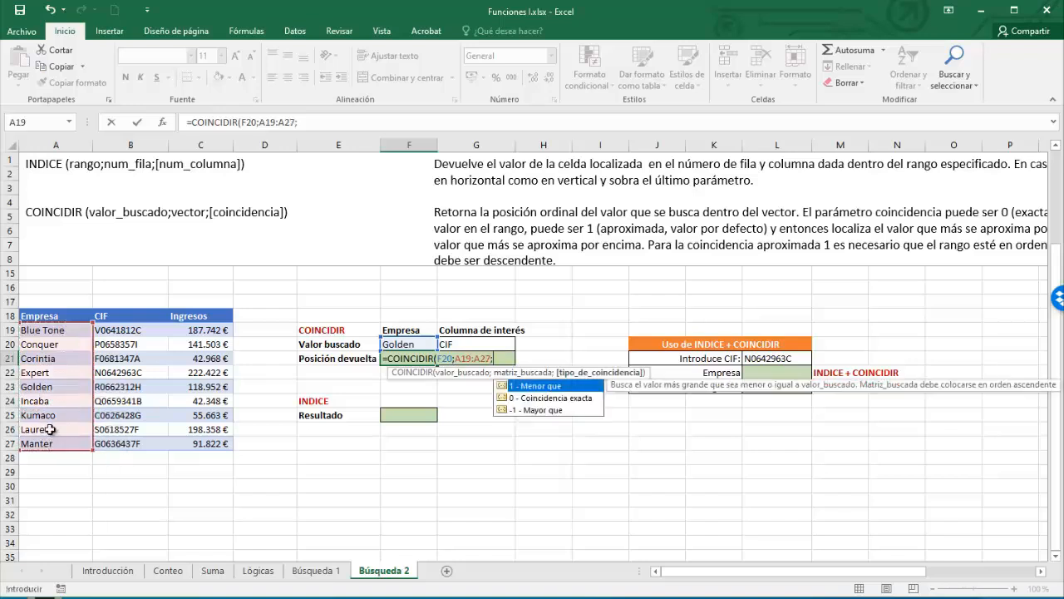
text(0))
key(Return)
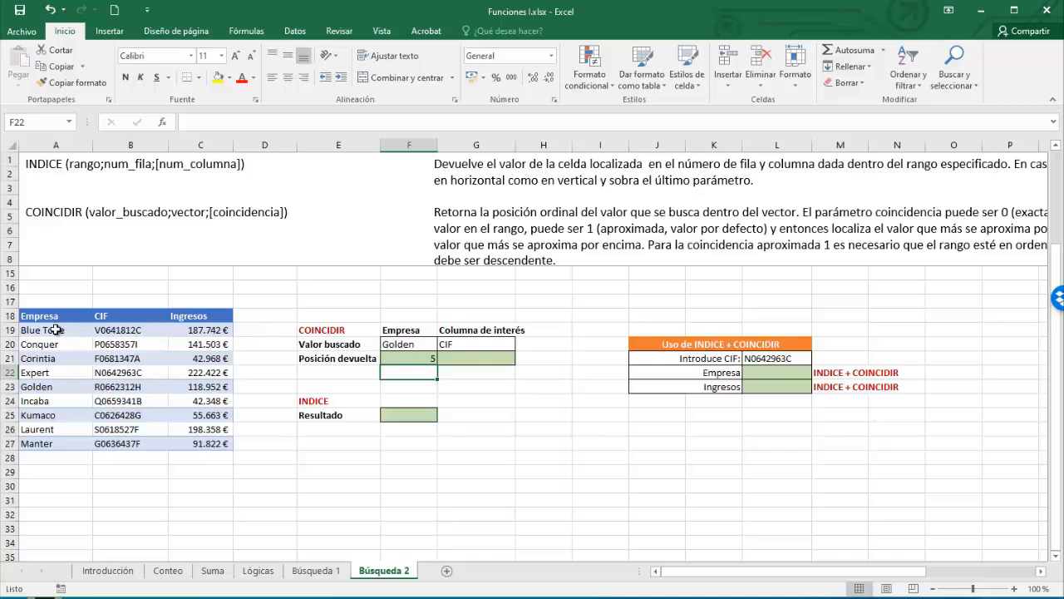
click(468, 359)
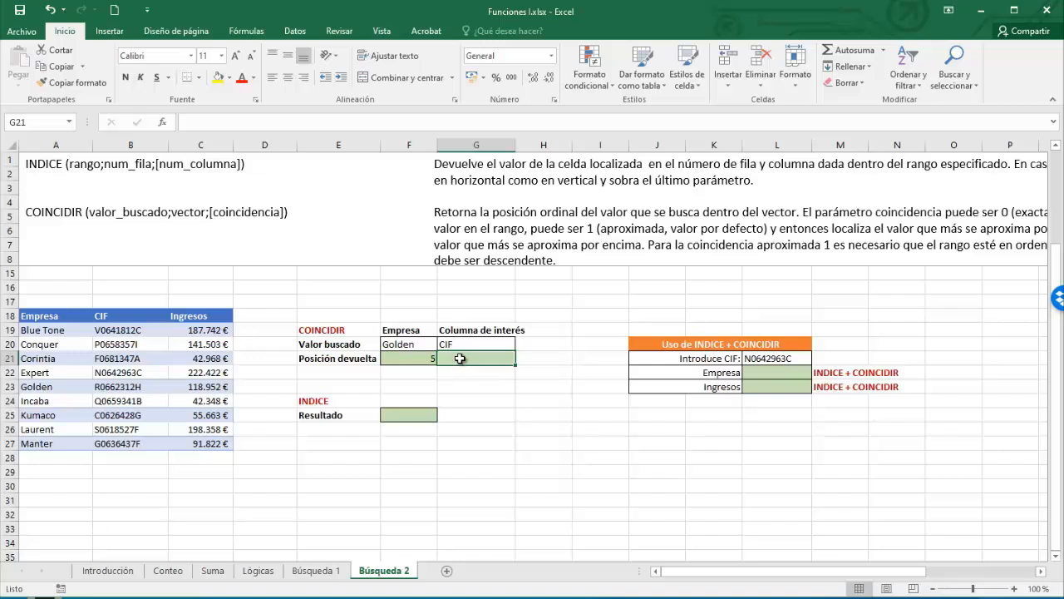
- Enter =COINCIDIR(G20;A18:C18;0) in G21, giving position 2 for the CIF header
text(=)
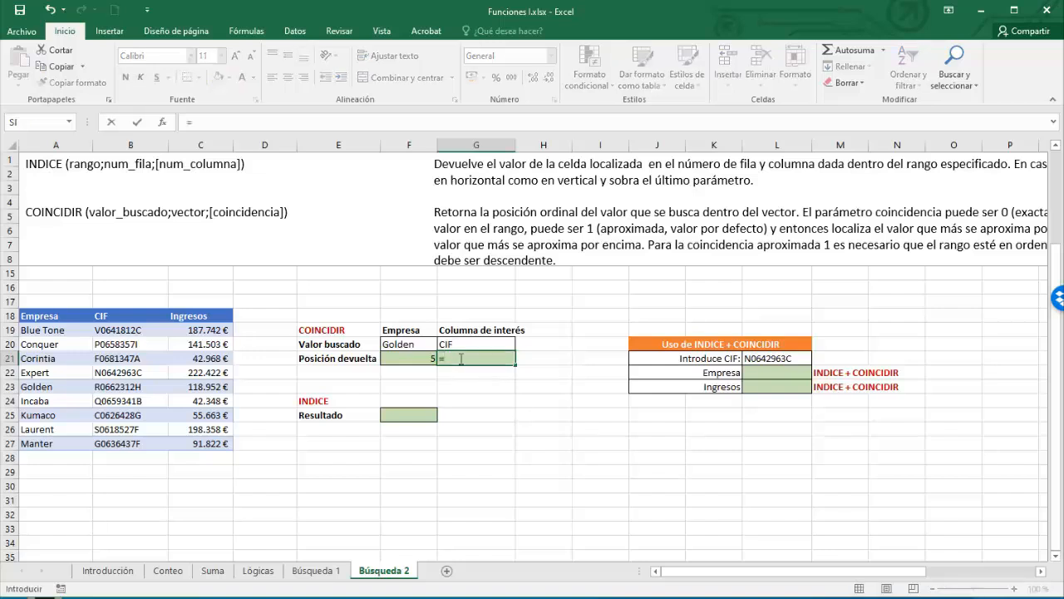
text(coin)
key(Tab)
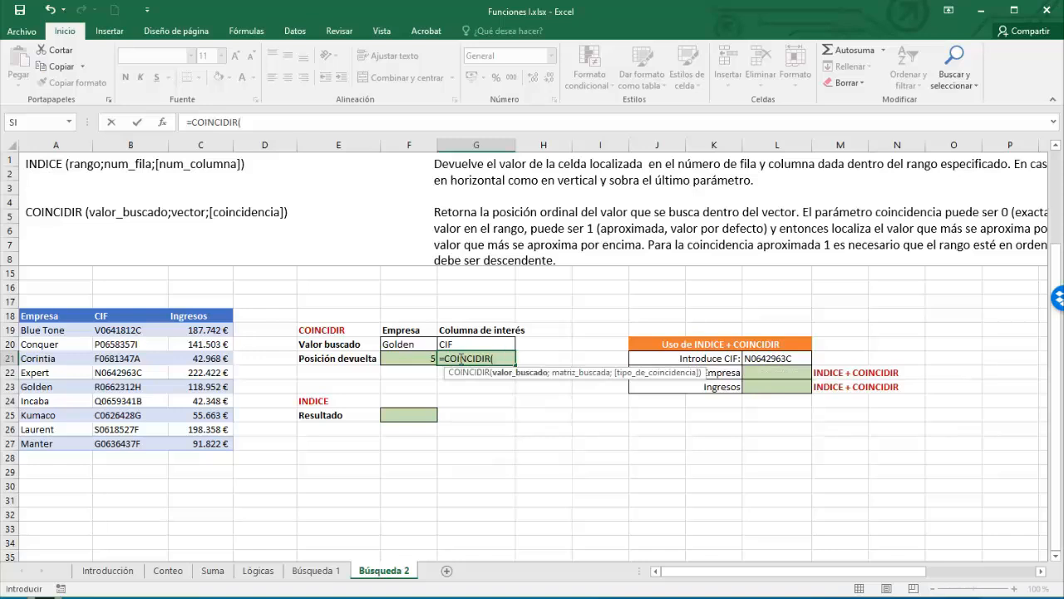
click(448, 345)
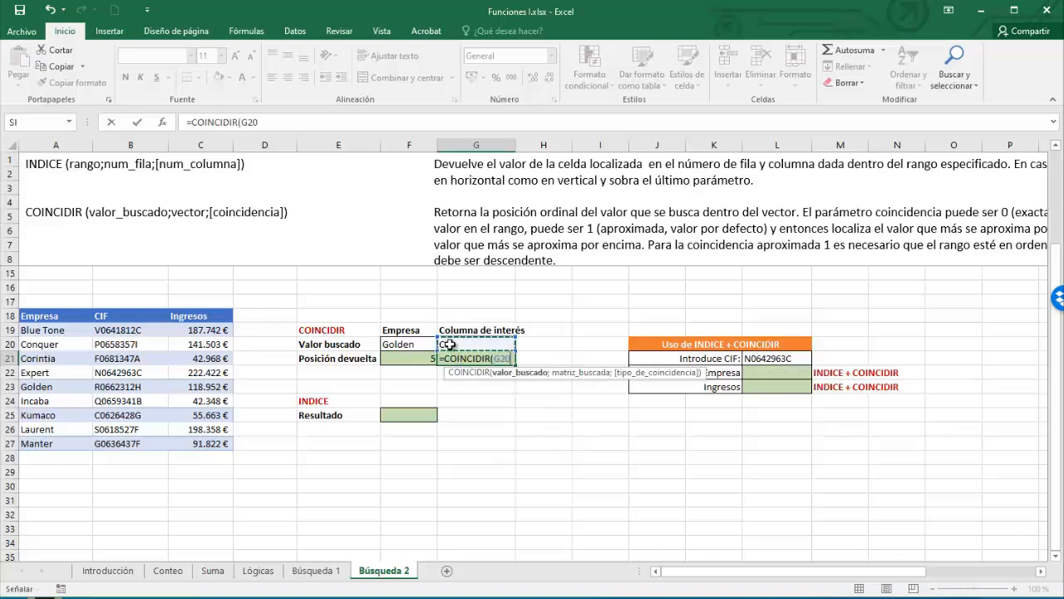
text(;)
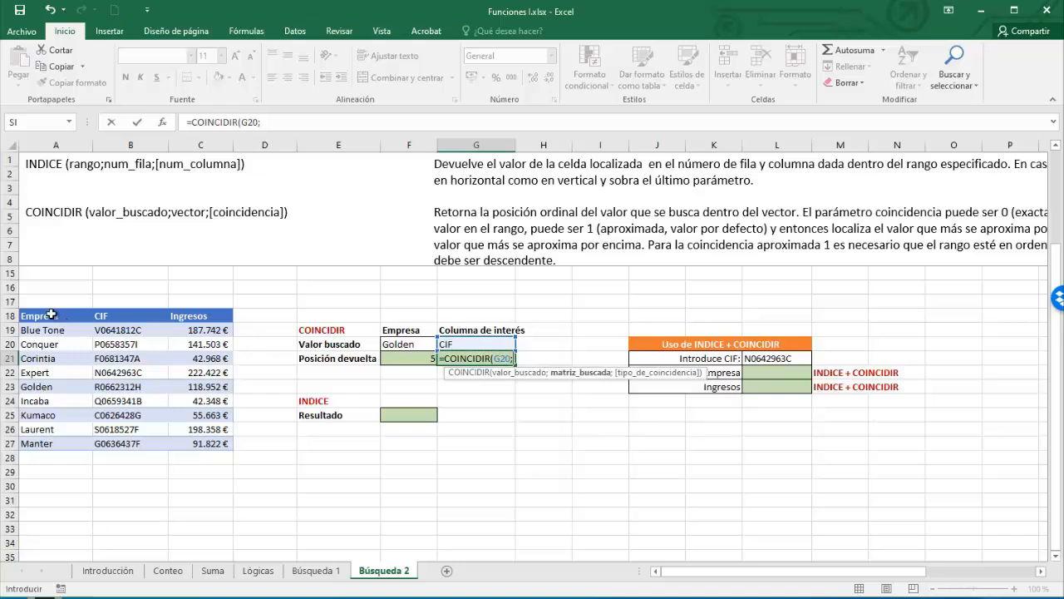
drag(47, 315, 193, 313)
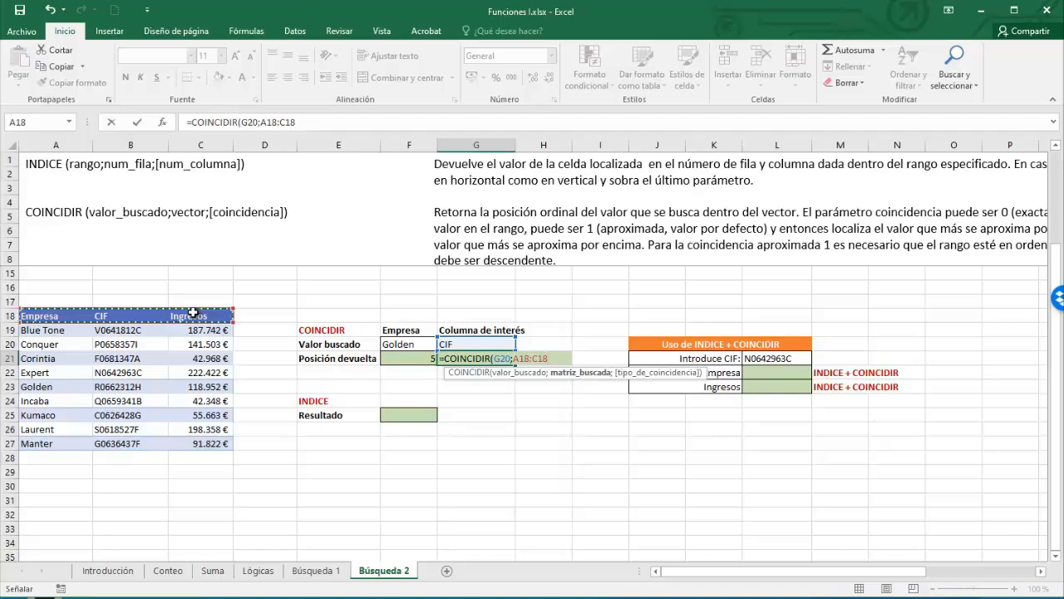
text(;)
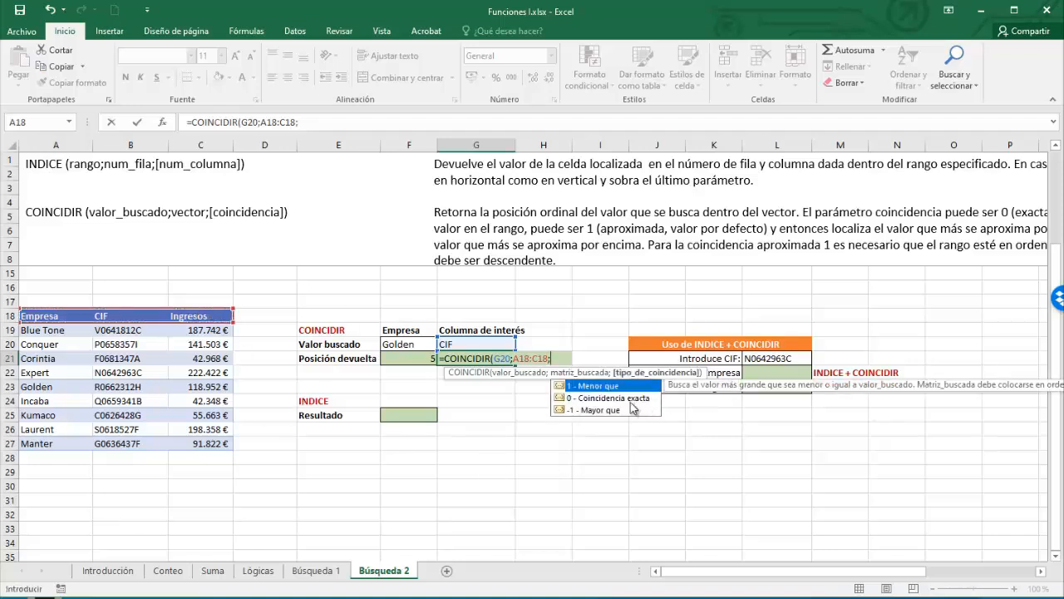
double_click(630, 401)
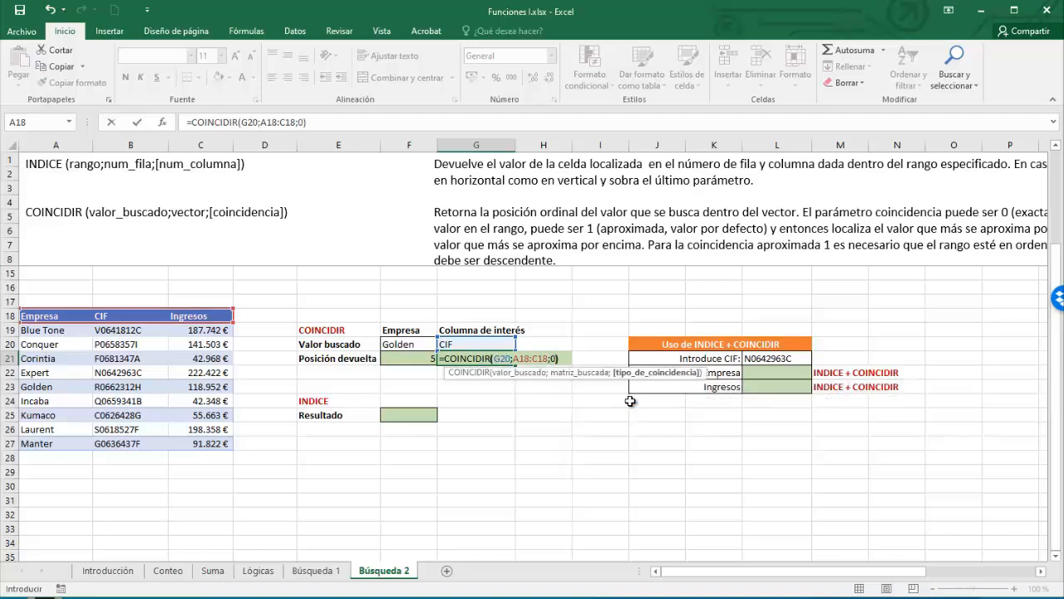
text())
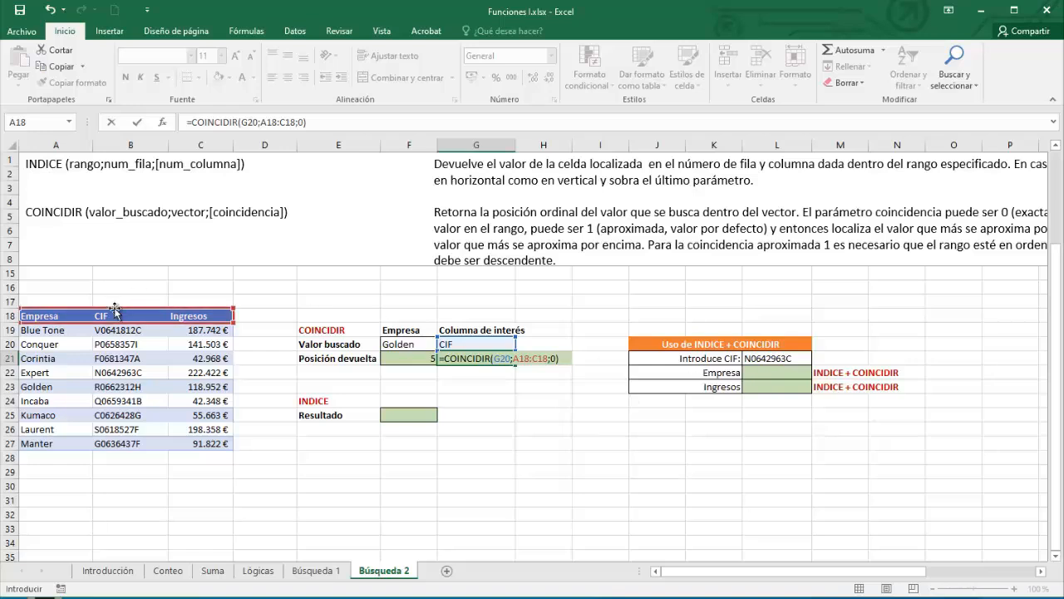
key(Return)
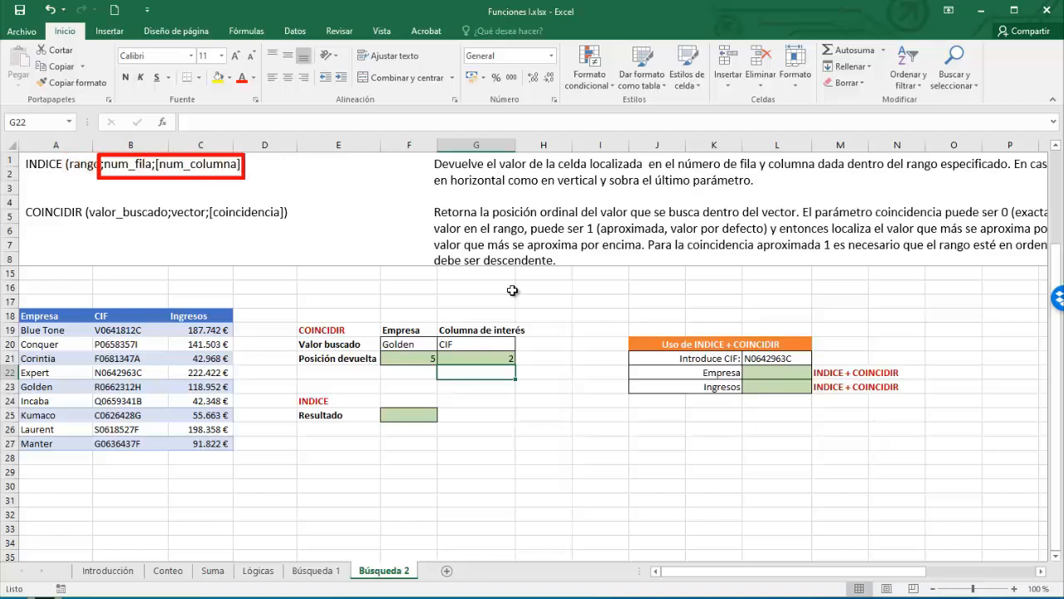
- Enter =INDICE(A19:C27;F21;G21) in F25 and verify the returned CIF against Golden's row
click(405, 414)
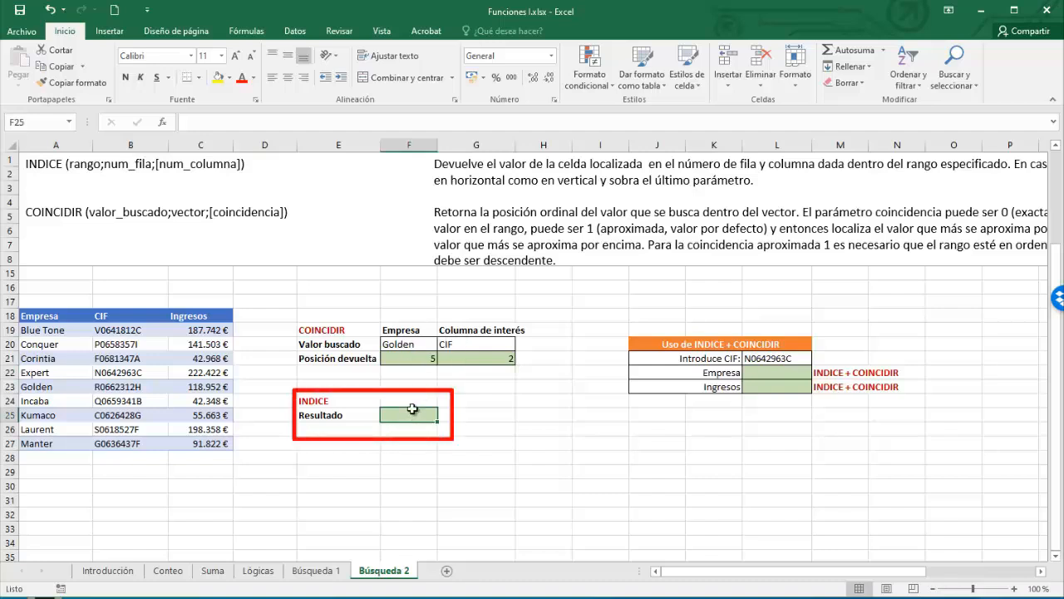
text(=)
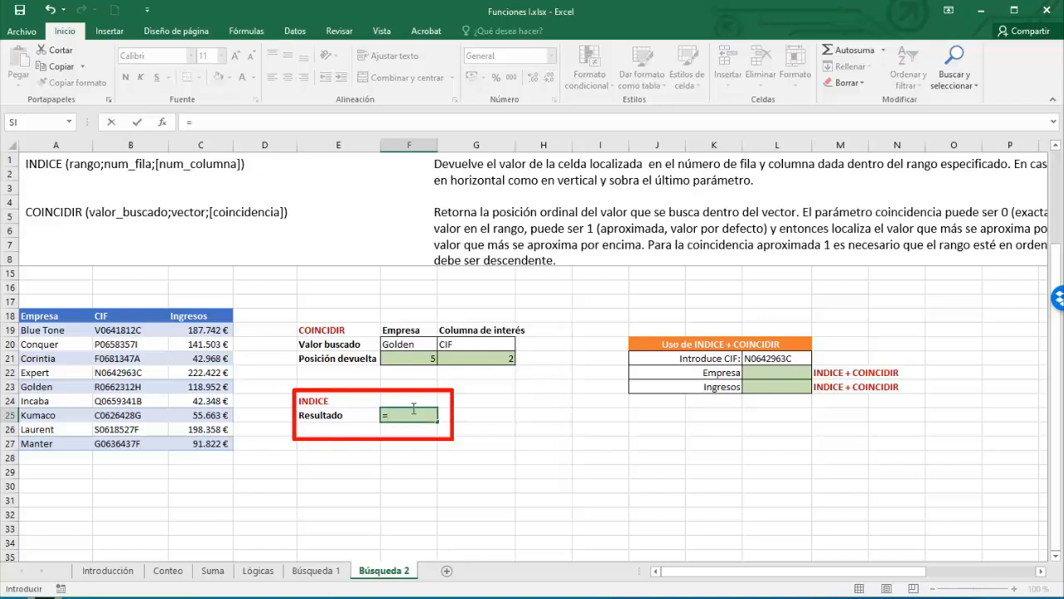
text(In)
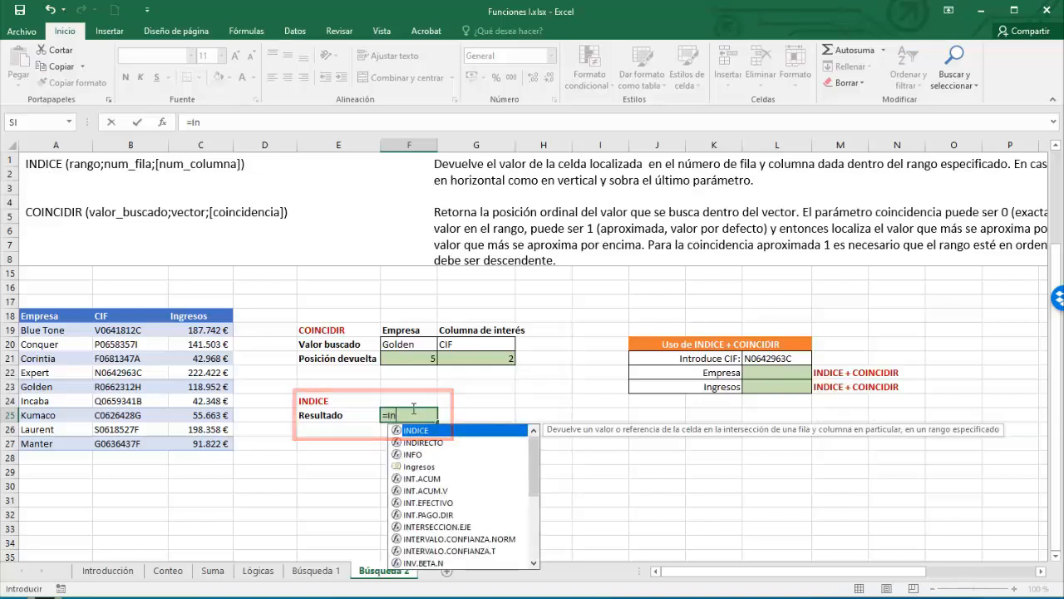
key(Tab)
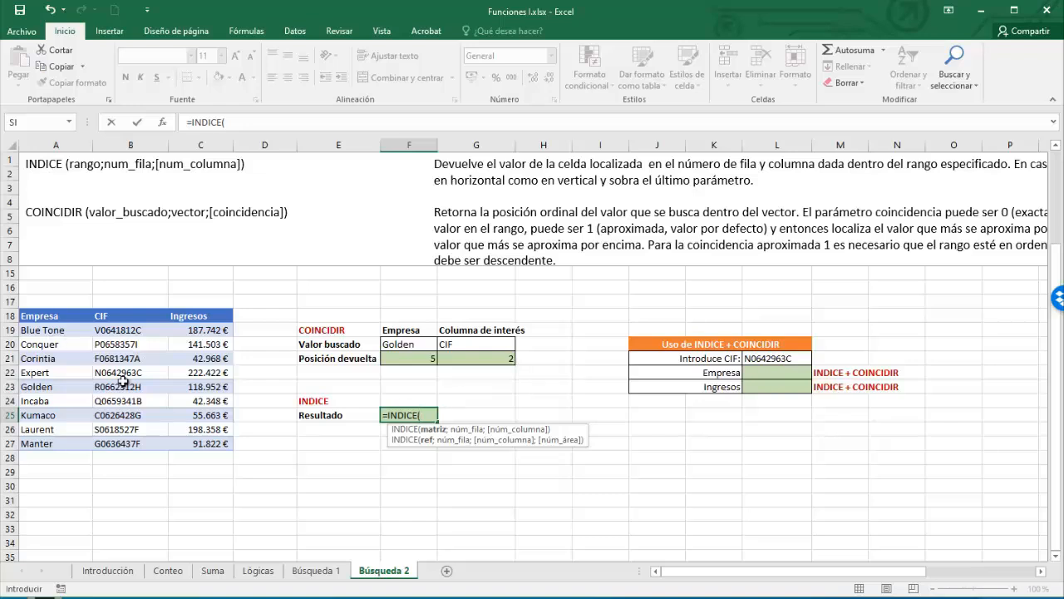
drag(38, 329, 204, 442)
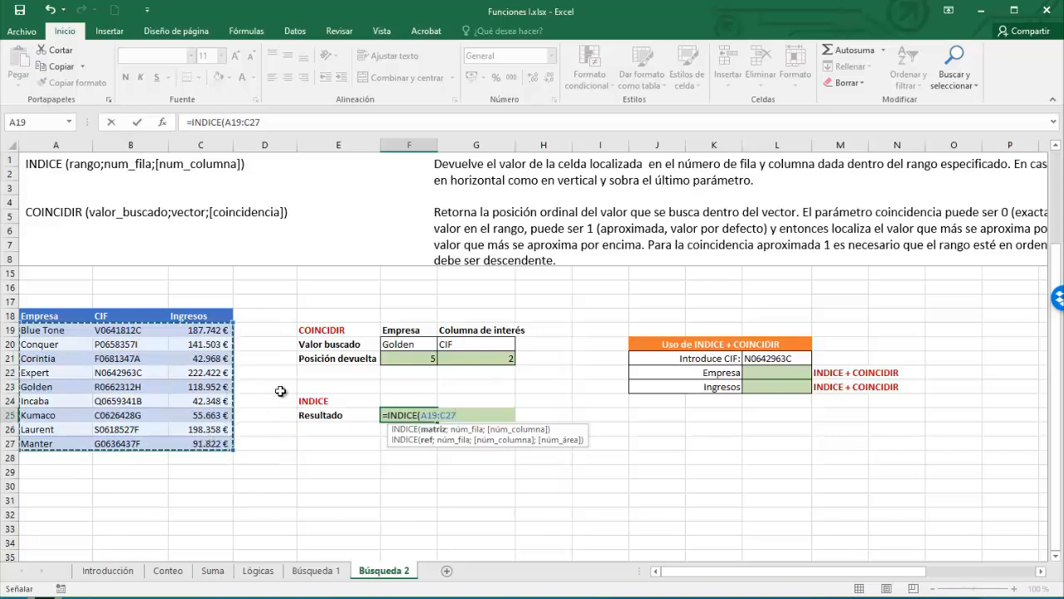
text(;)
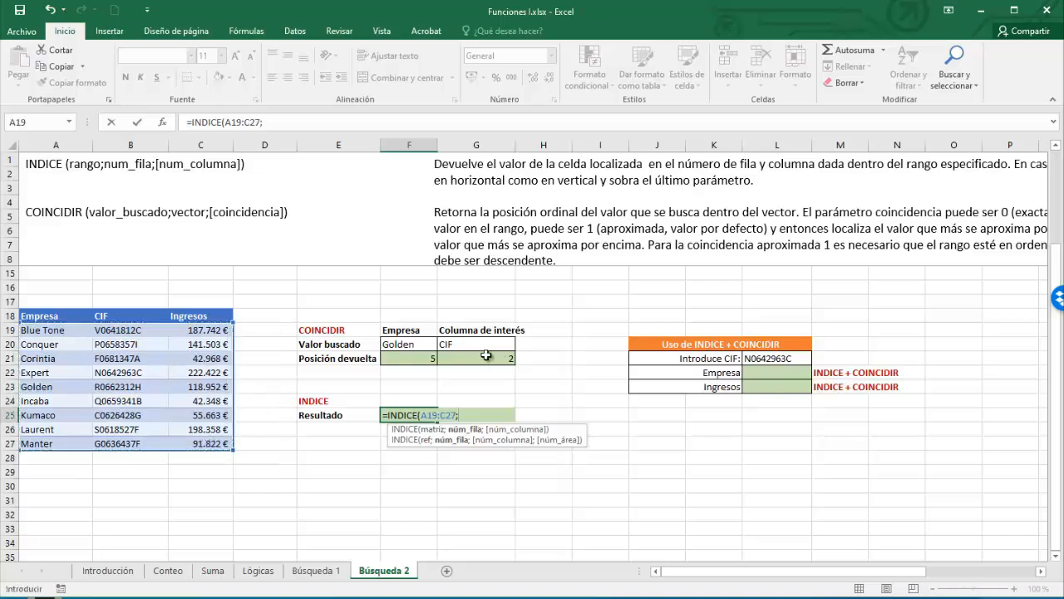
click(410, 359)
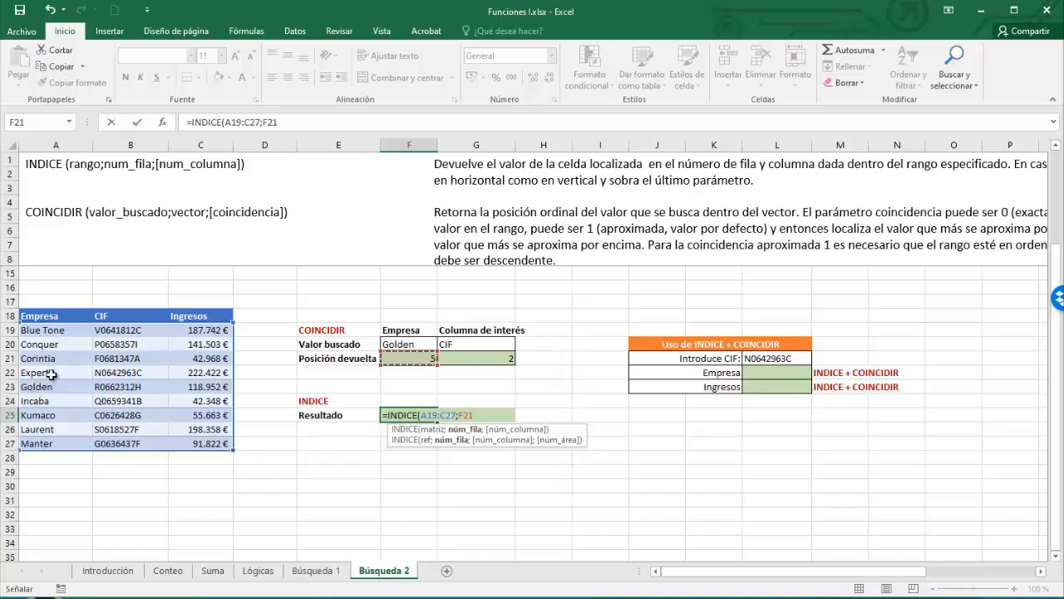
text(;)
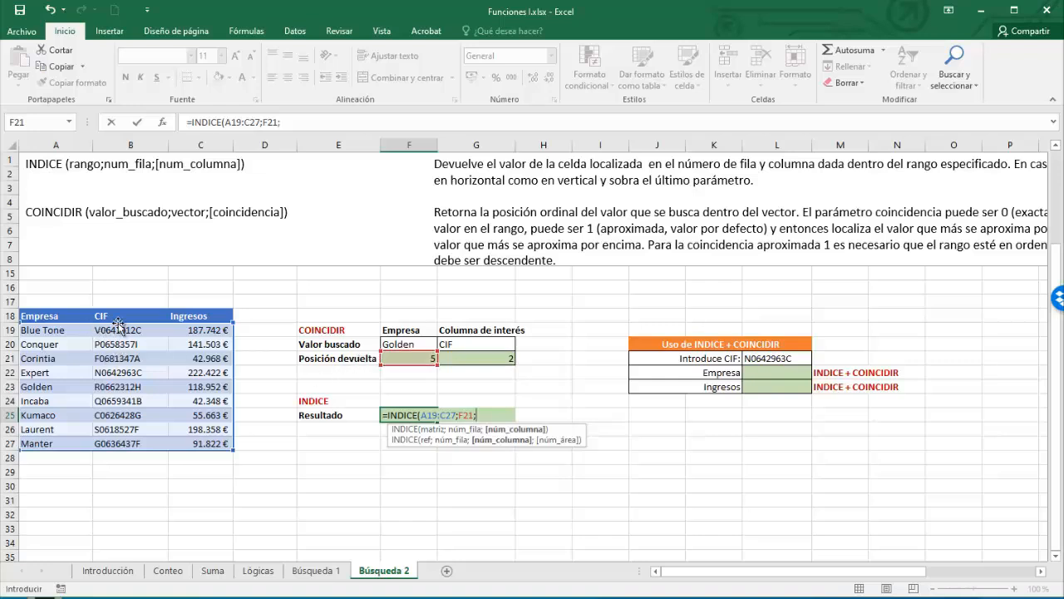
click(501, 357)
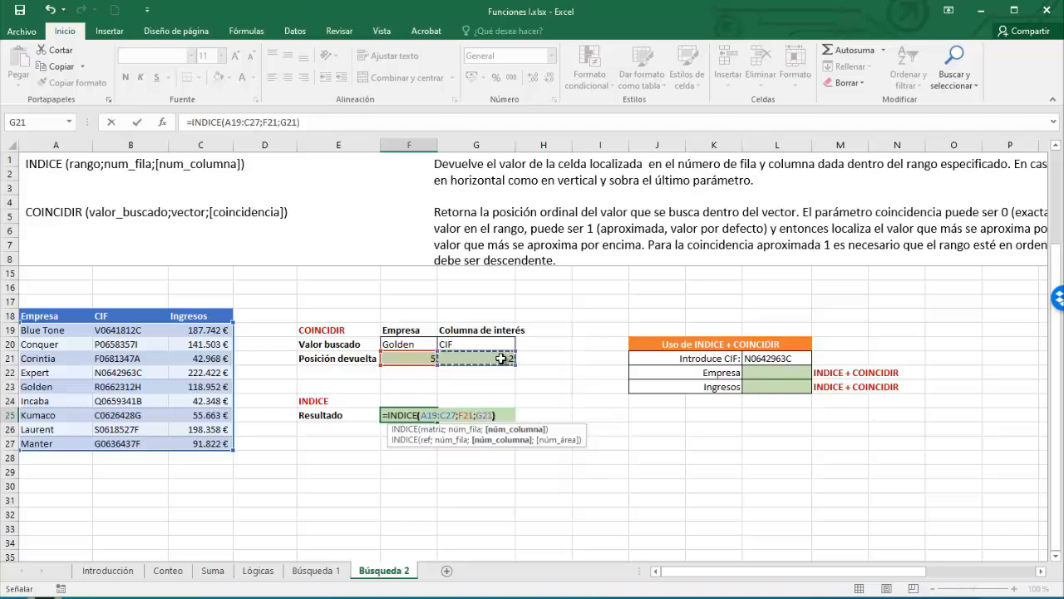
key(Return)
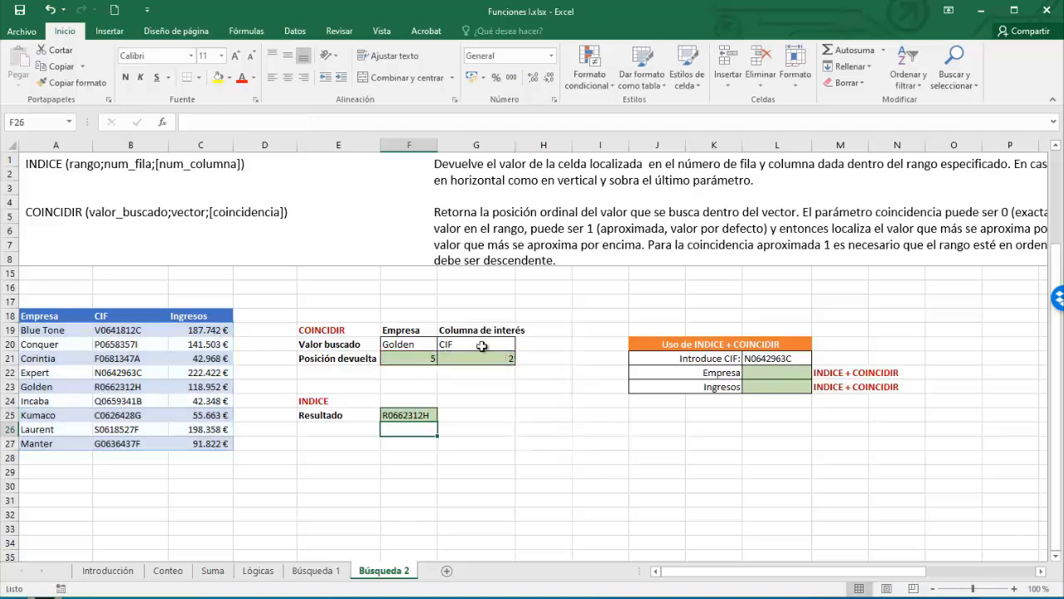
click(123, 387)
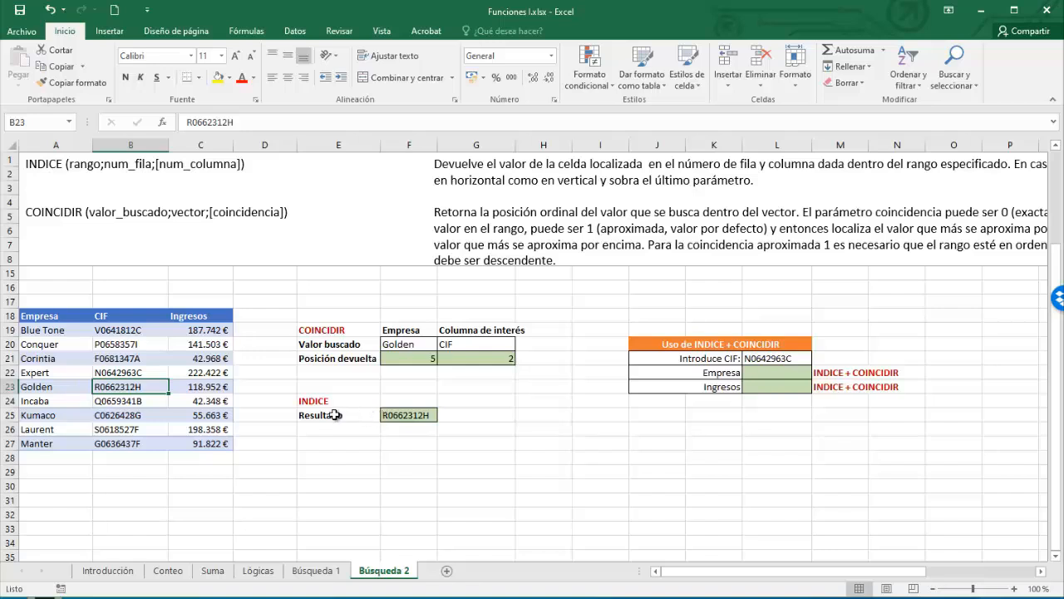
- Set G20 to =C18 so the lookup returns Golden's Ingresos, 118952, matching C23
click(461, 344)
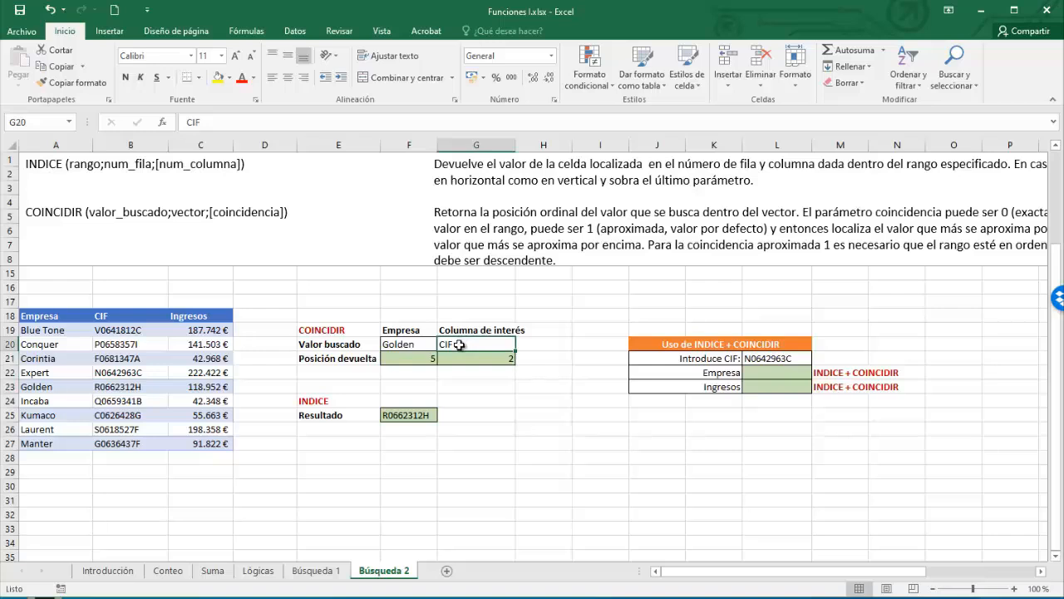
text(=)
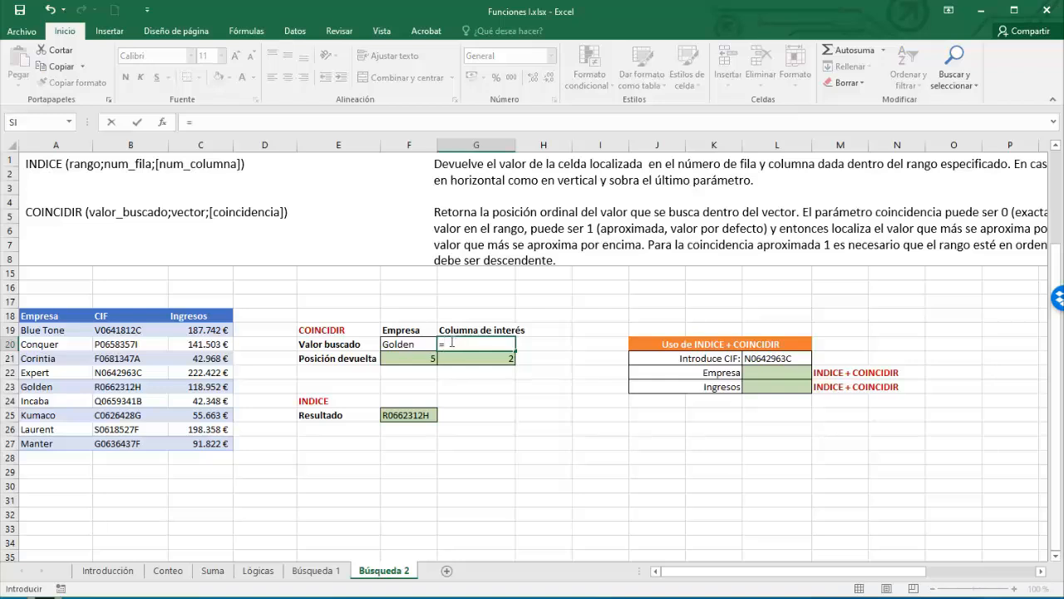
click(195, 316)
key(Return)
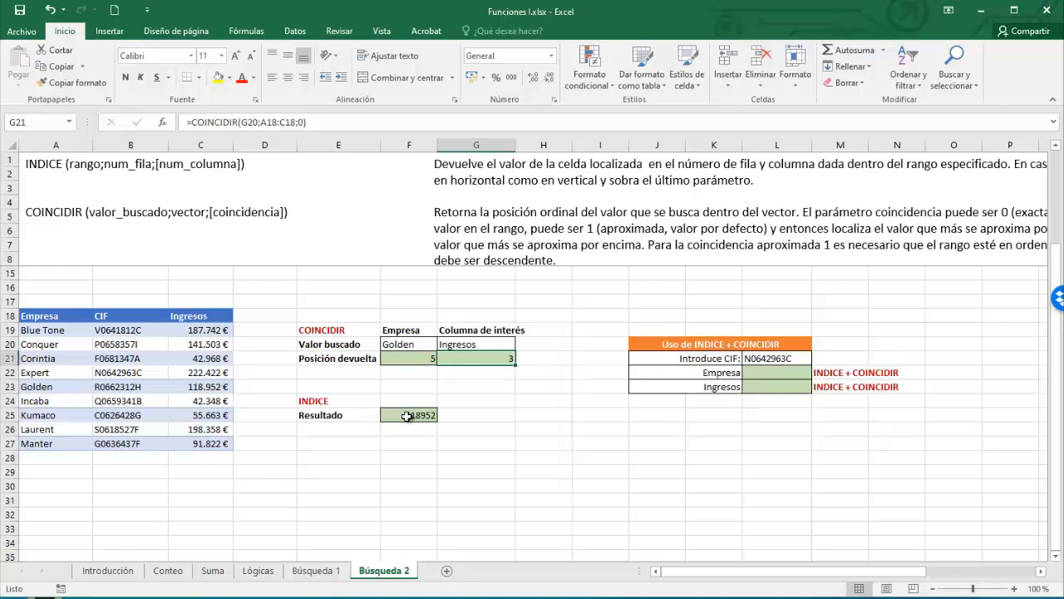
click(206, 388)
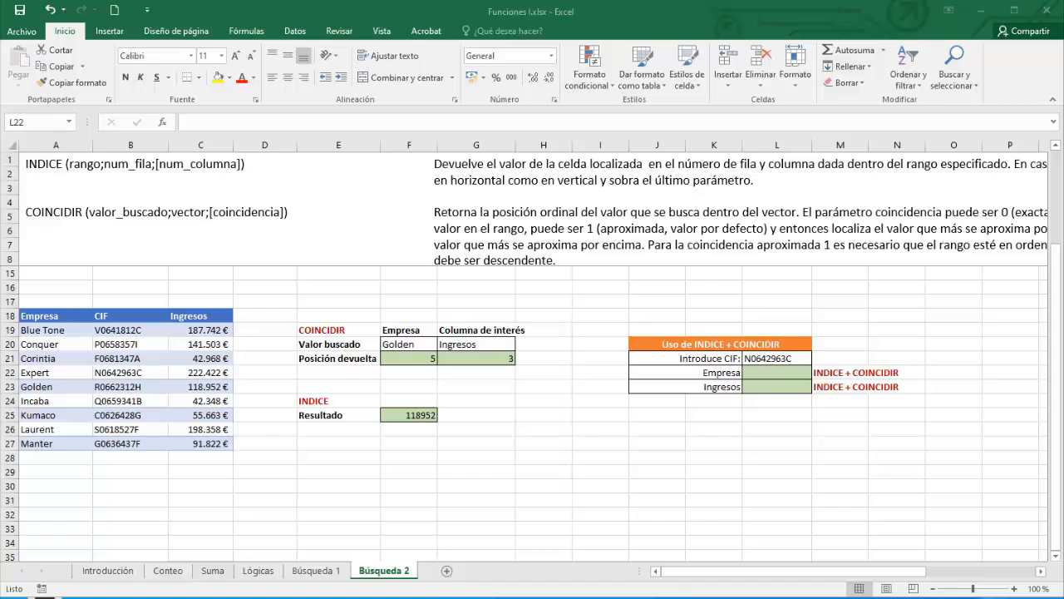
click(772, 371)
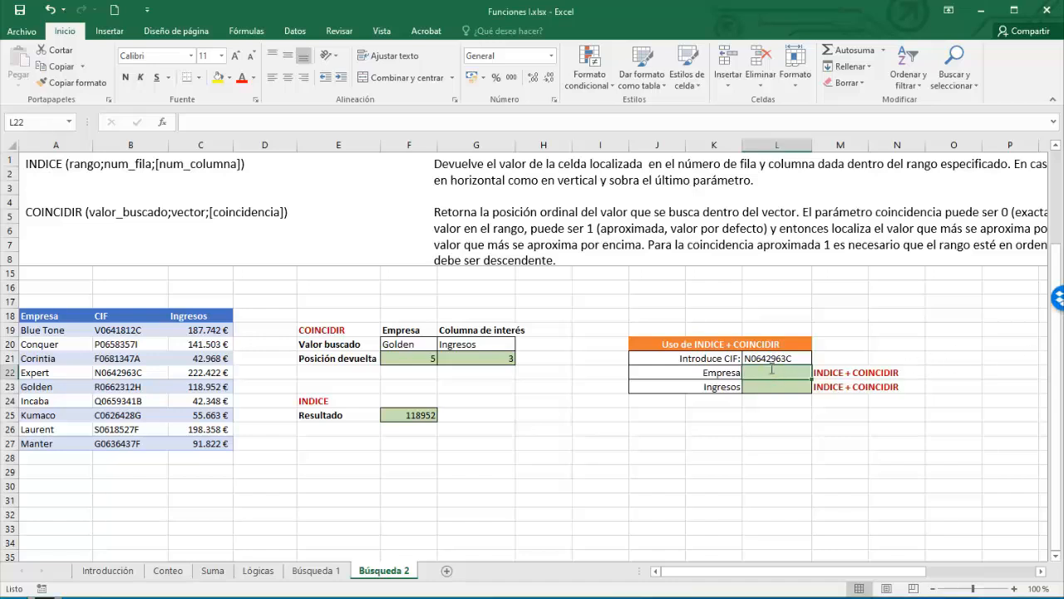
- Start L22 as =INDICE(A19:C27;COINCIDIR(L21;B19:B27;0); and begin a second COINCIDIR
text(=in)
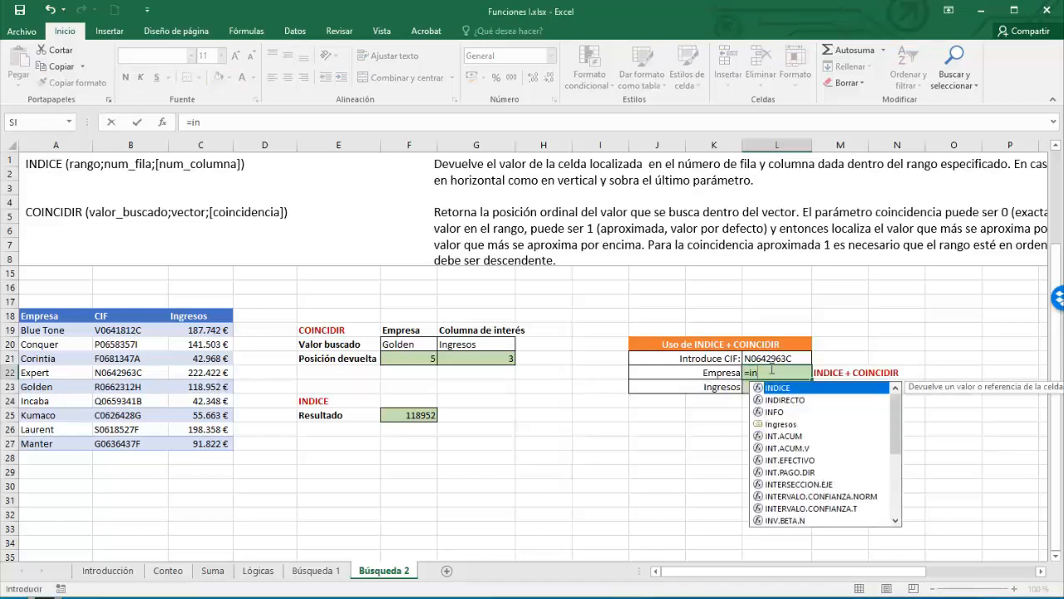
key(Tab)
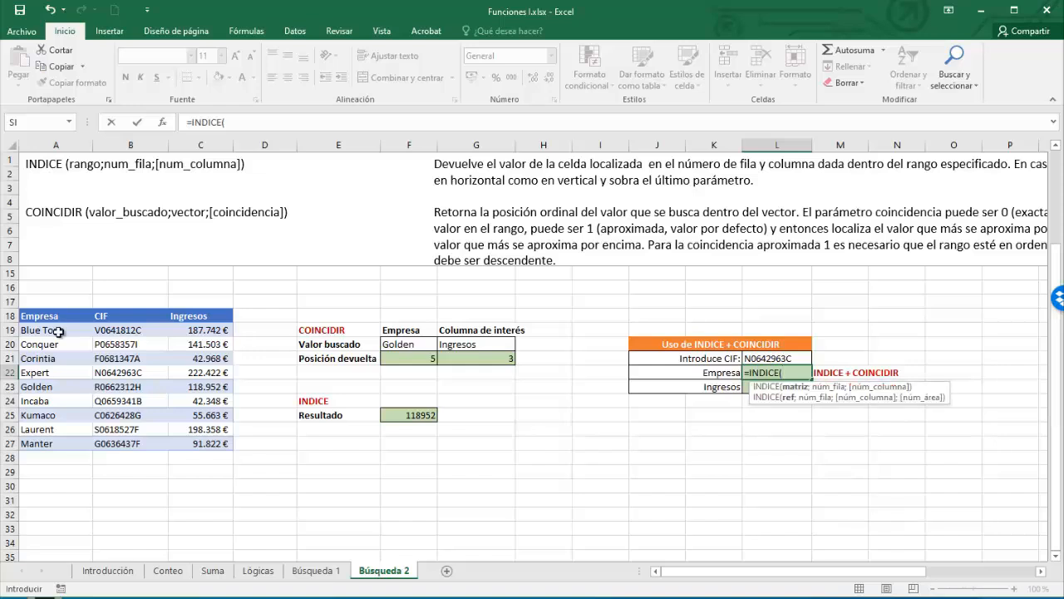
drag(58, 331, 192, 441)
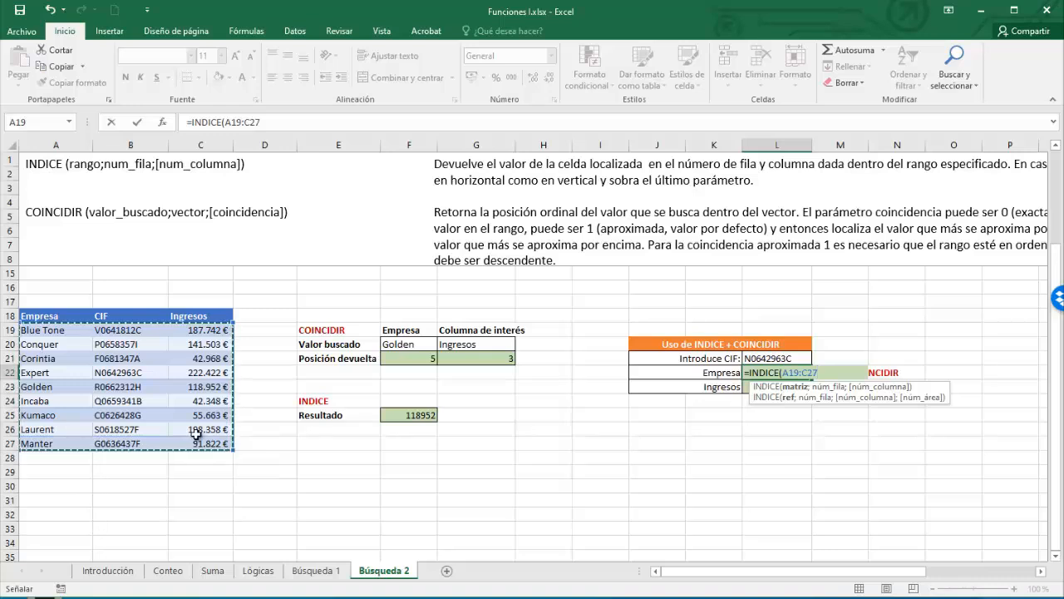
text(;)
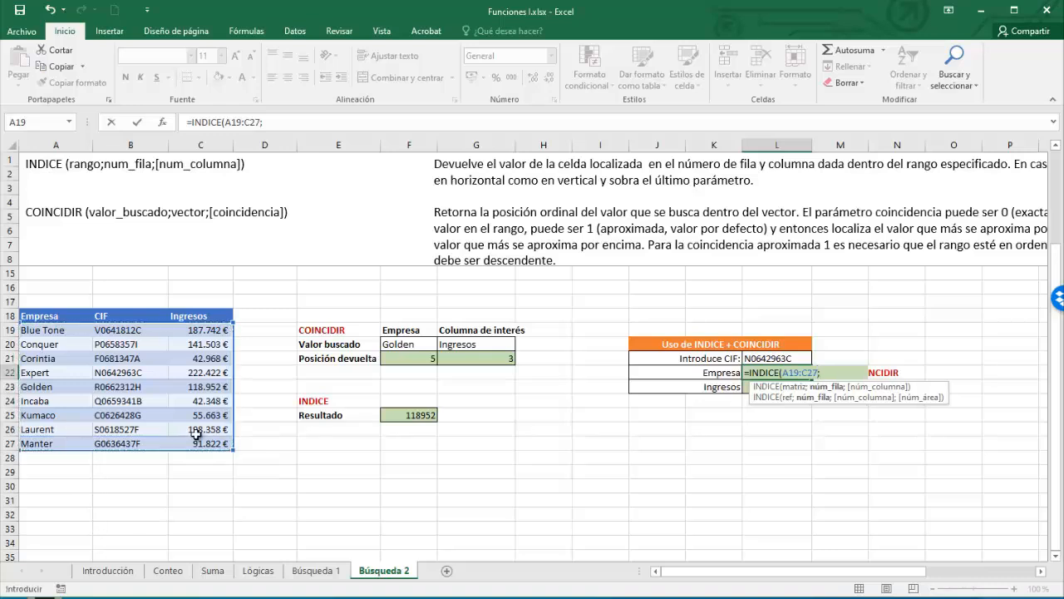
text(coin)
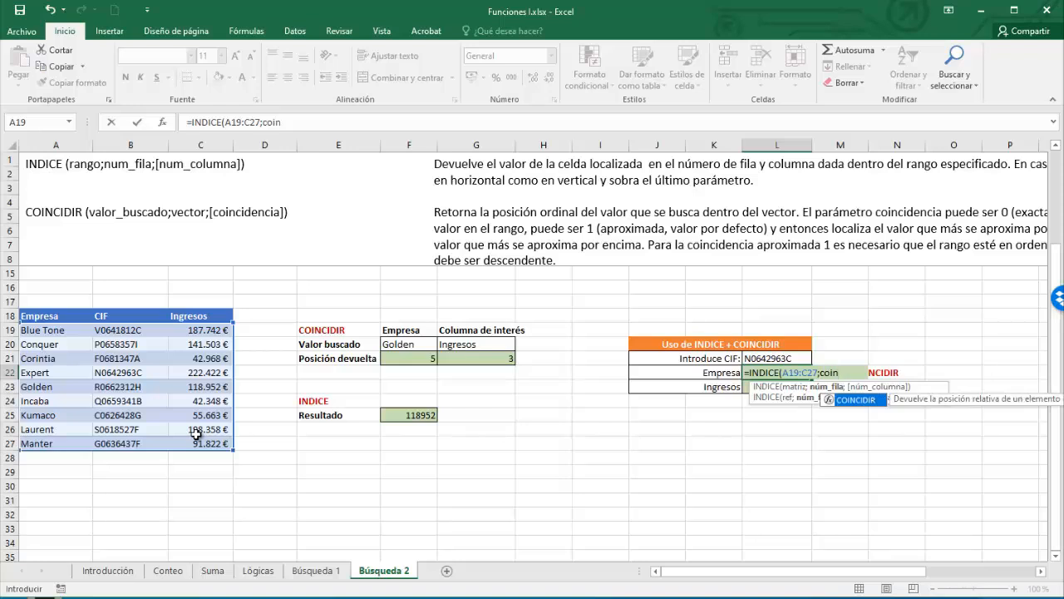
key(Tab)
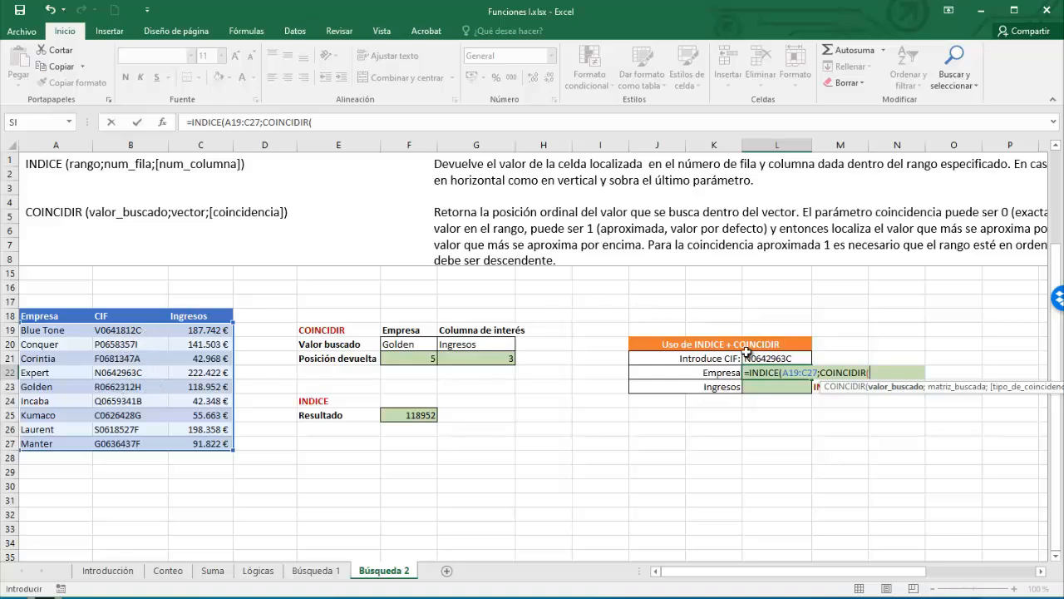
click(772, 358)
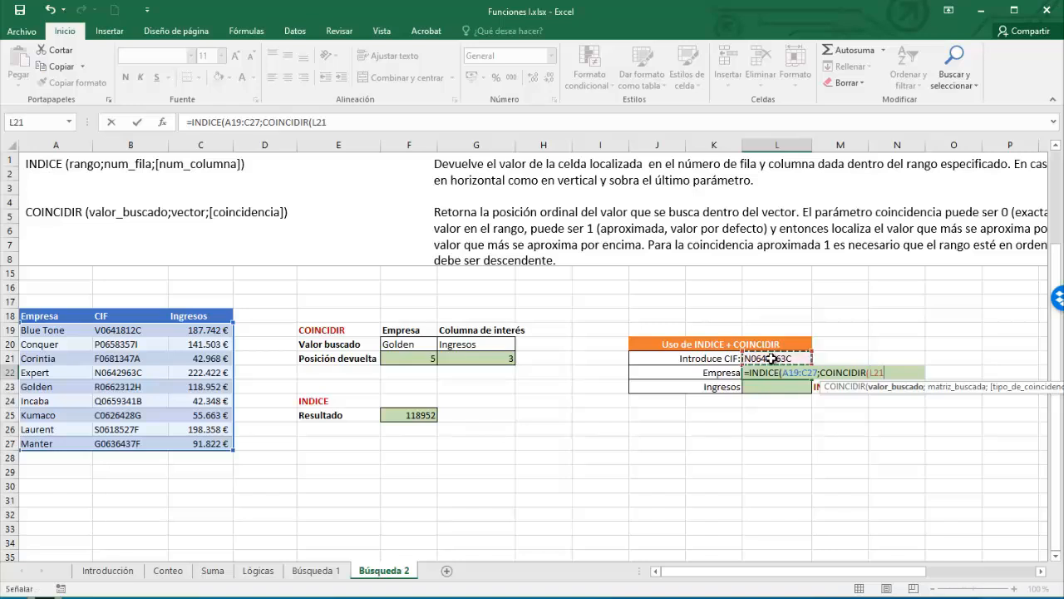
text(;)
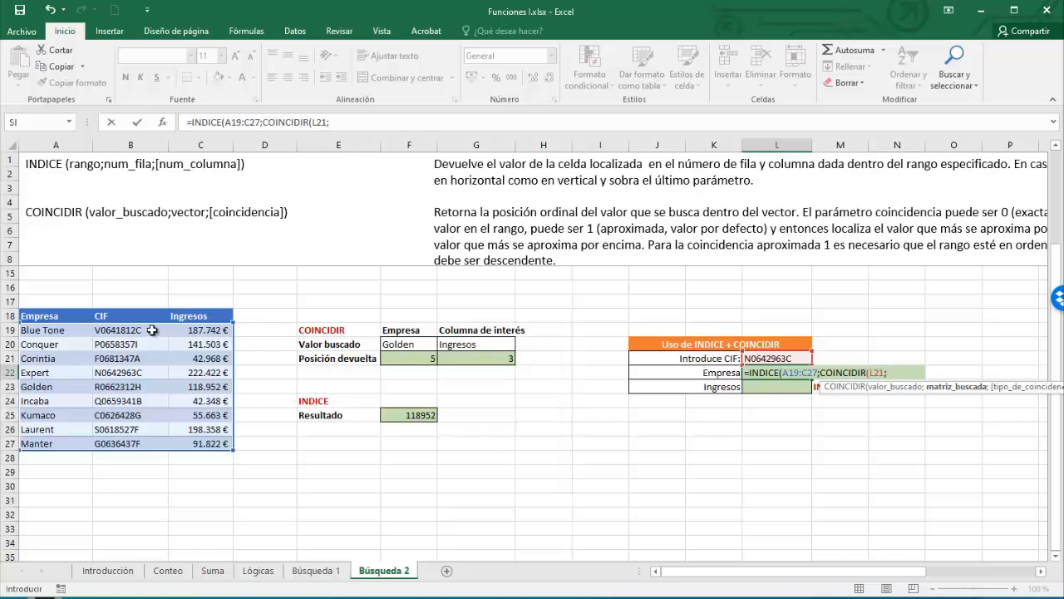
drag(143, 332, 138, 442)
text(;)
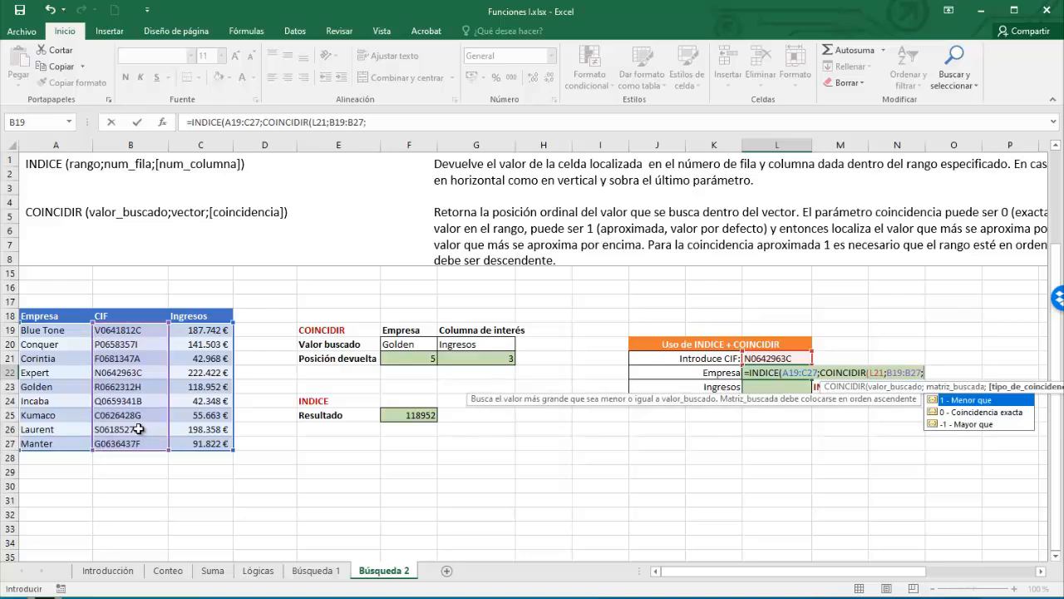
text(0))
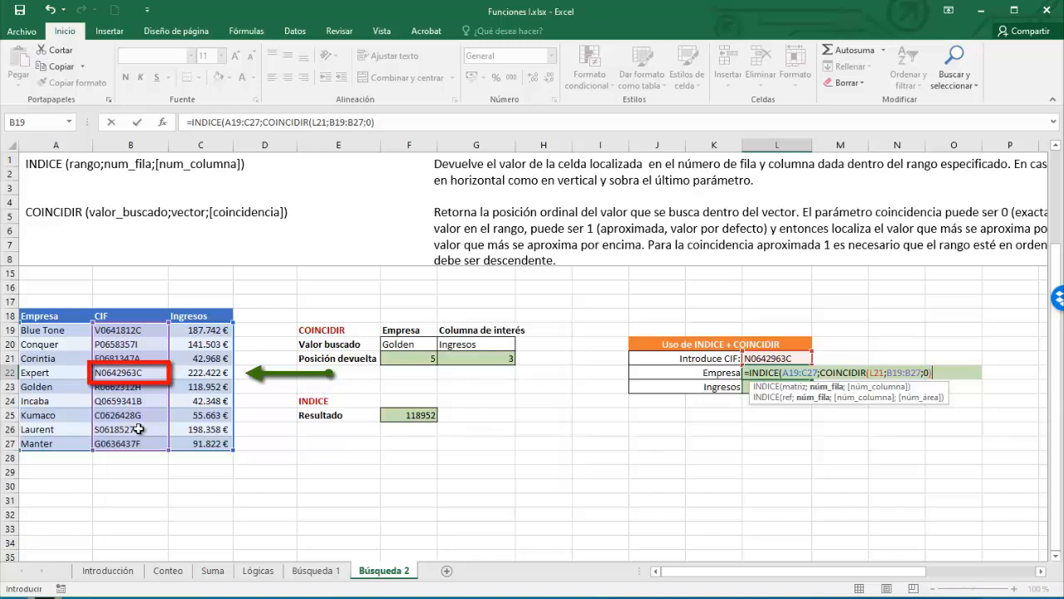
text(;)
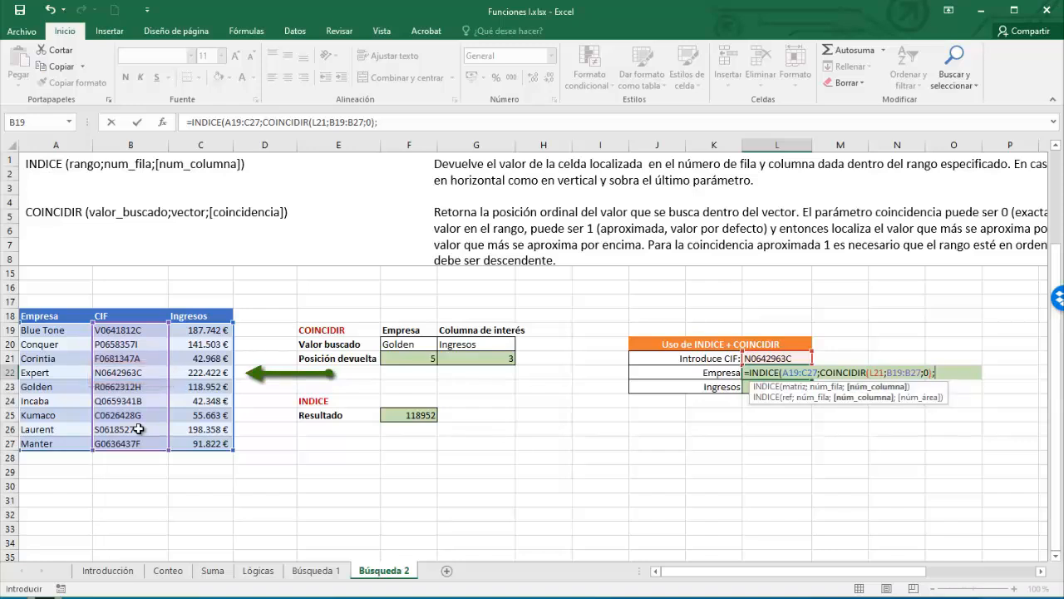
text(coin)
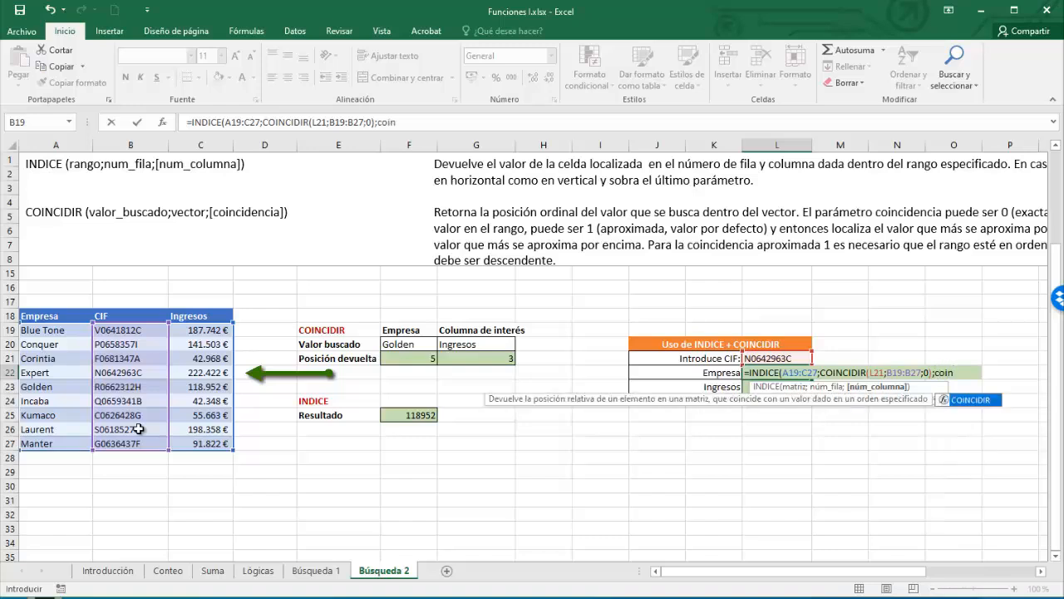
- Finish the Empresa formula with COINCIDIR(J22;A18:C18;0) as the column argument so it returns Expert
key(Tab)
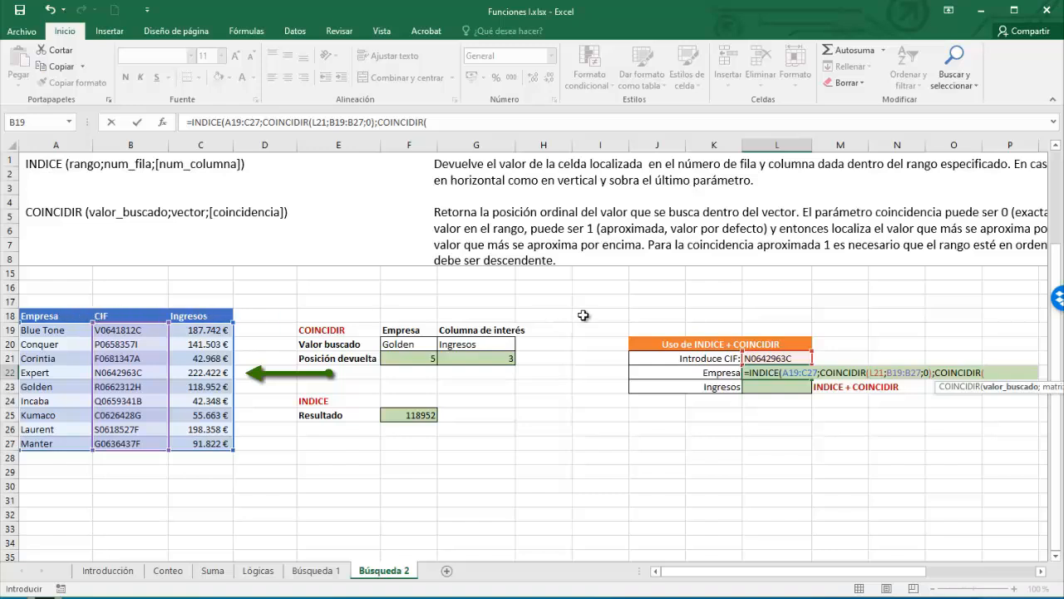
click(716, 373)
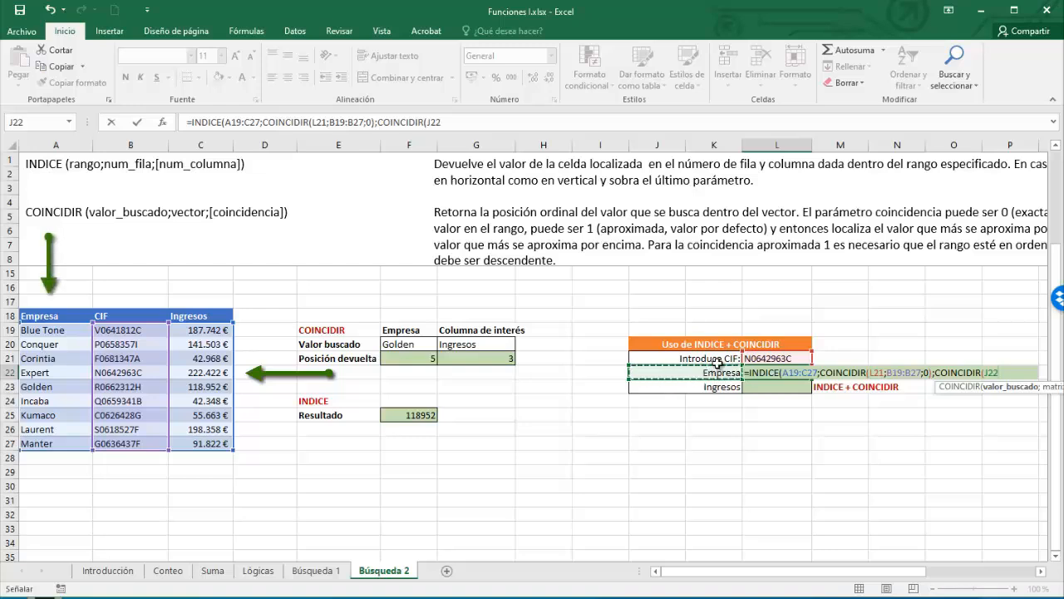
text(;)
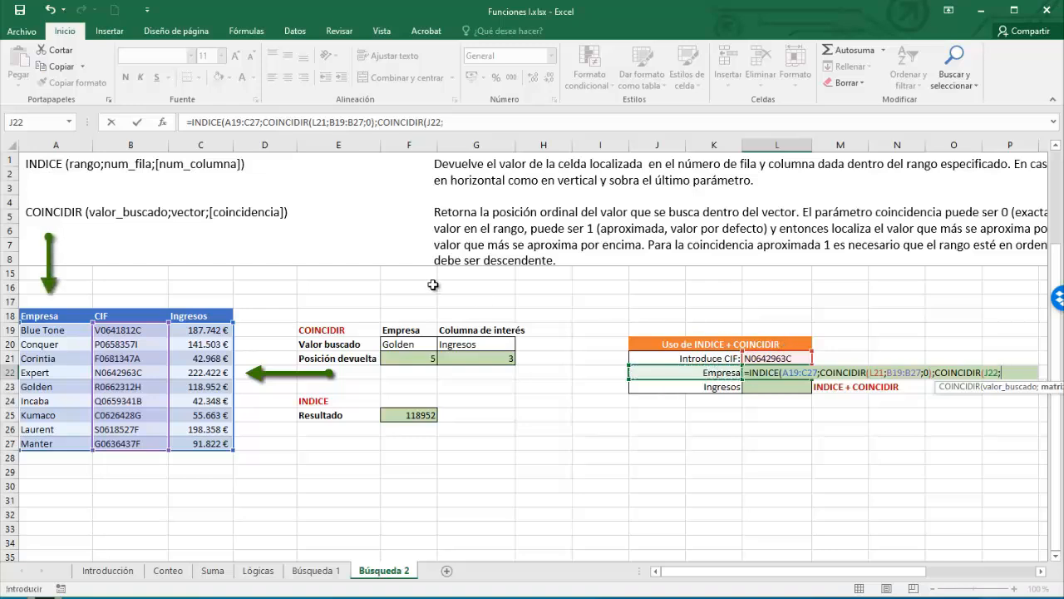
drag(37, 316, 178, 317)
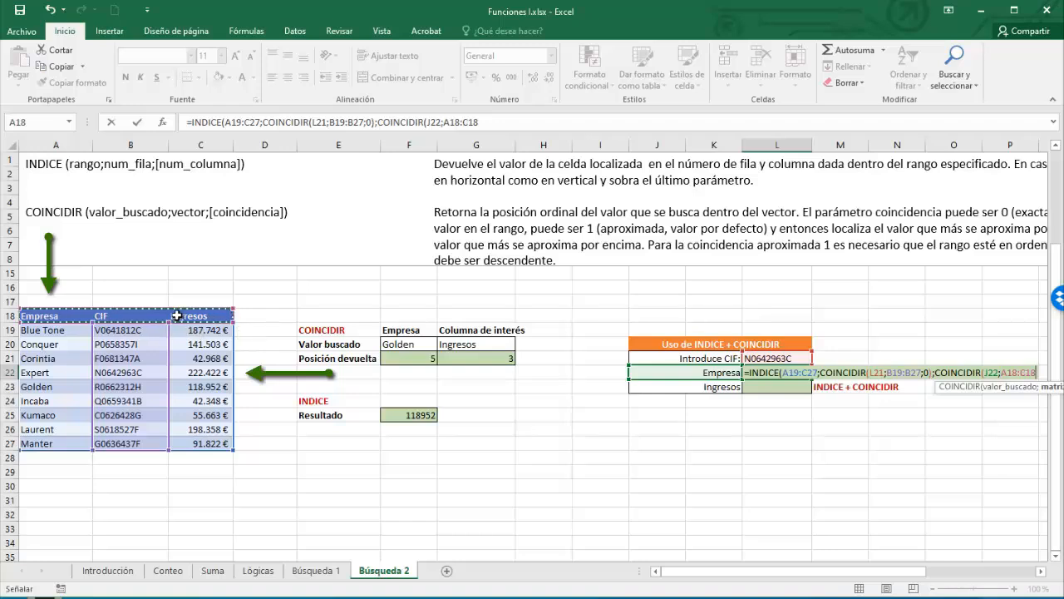
text(;0)
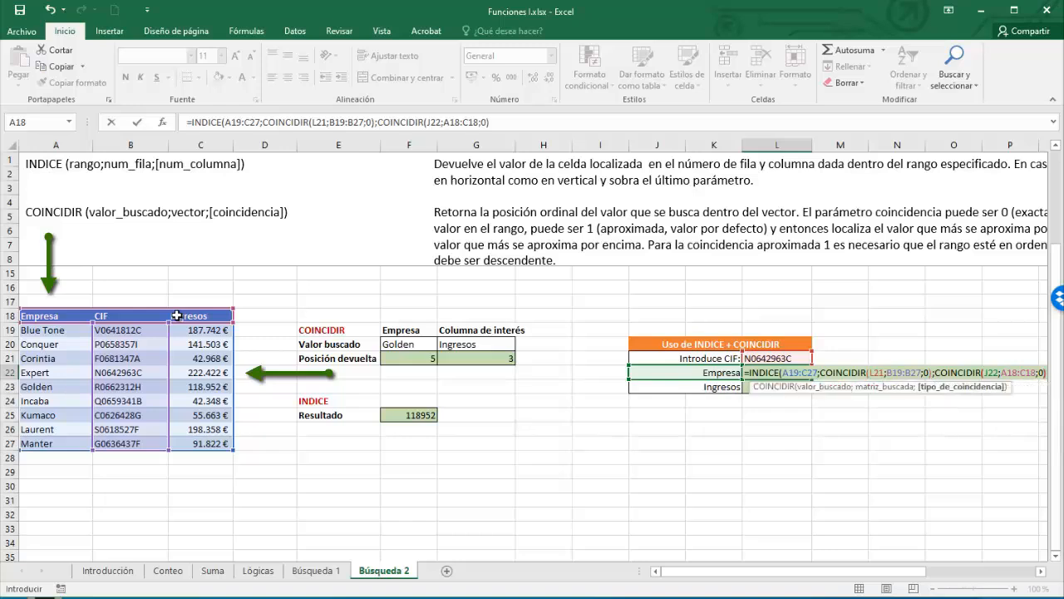
text()))
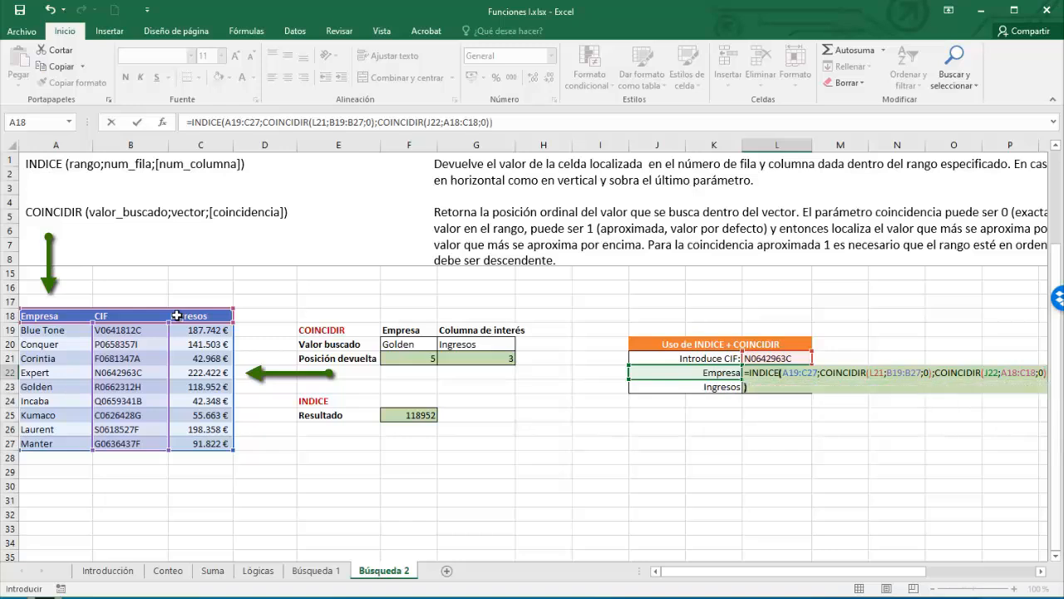
key(Return)
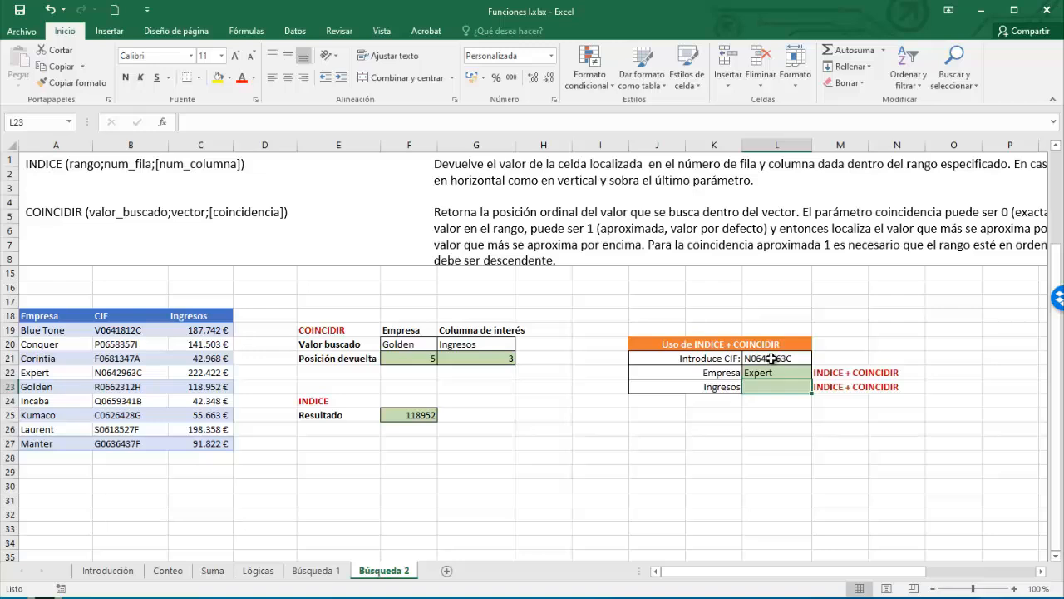
click(772, 358)
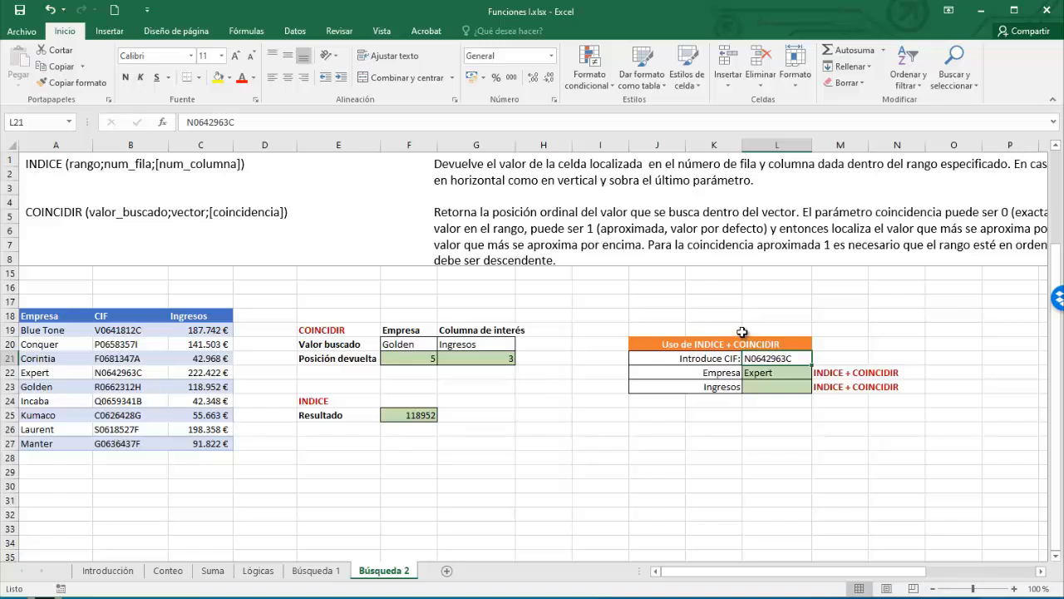
- Set up data validation for L21 allowing a Lista sourced from $B$19:$B$27
click(295, 34)
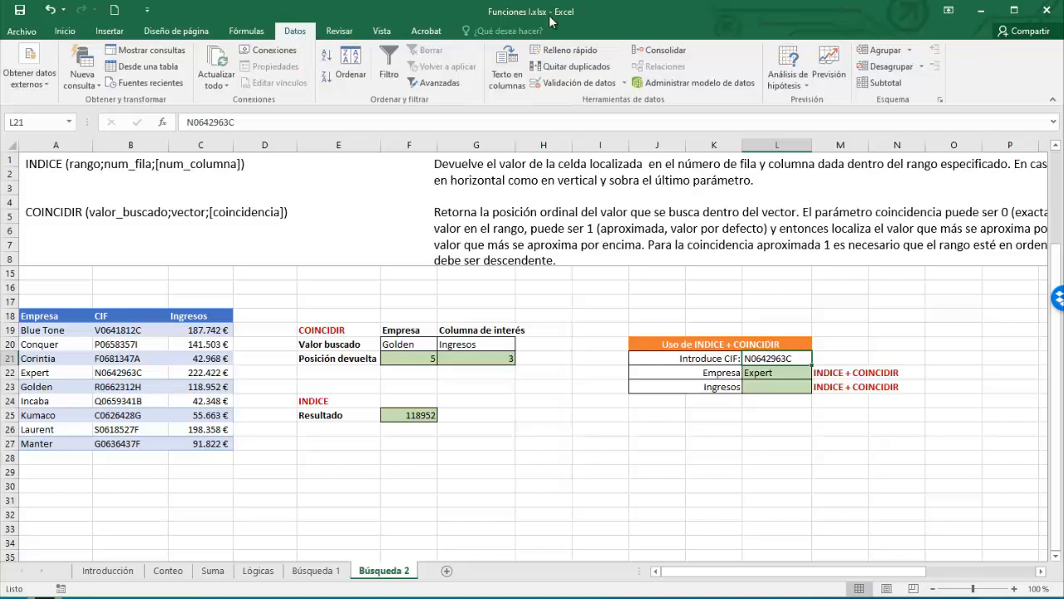
click(567, 84)
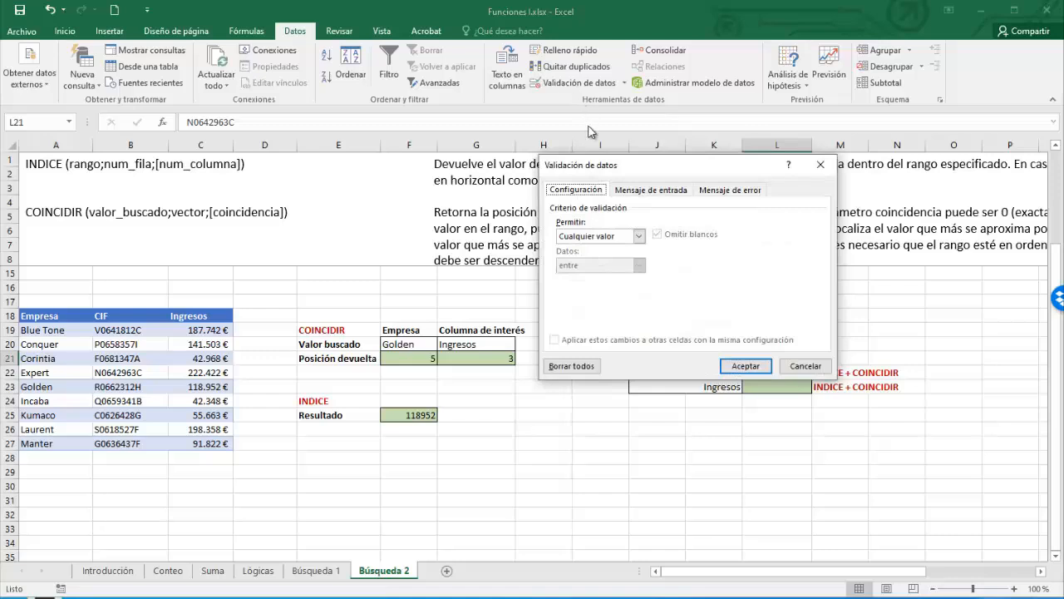
click(640, 236)
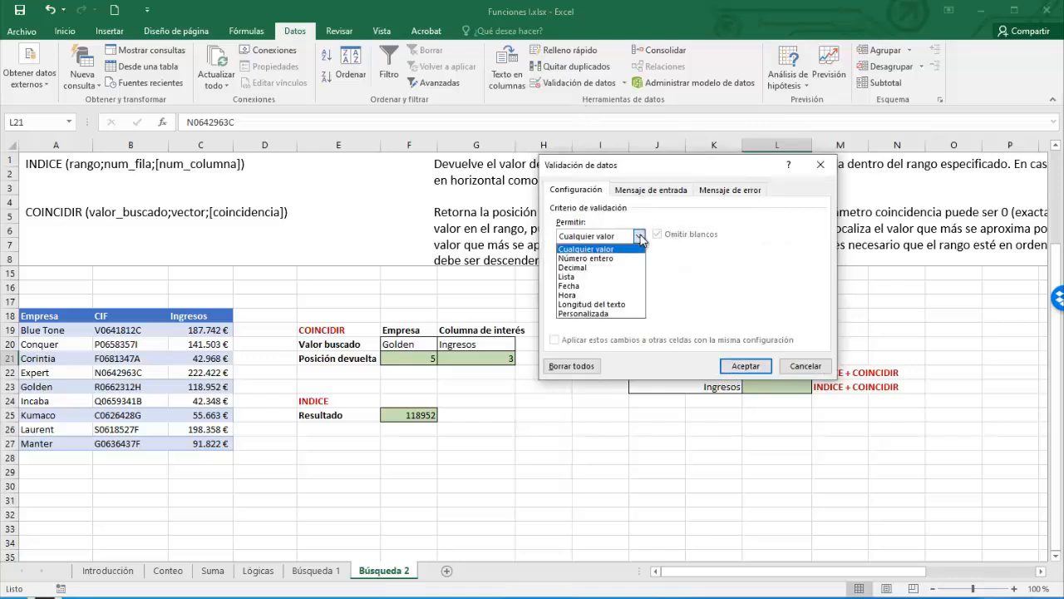
click(576, 278)
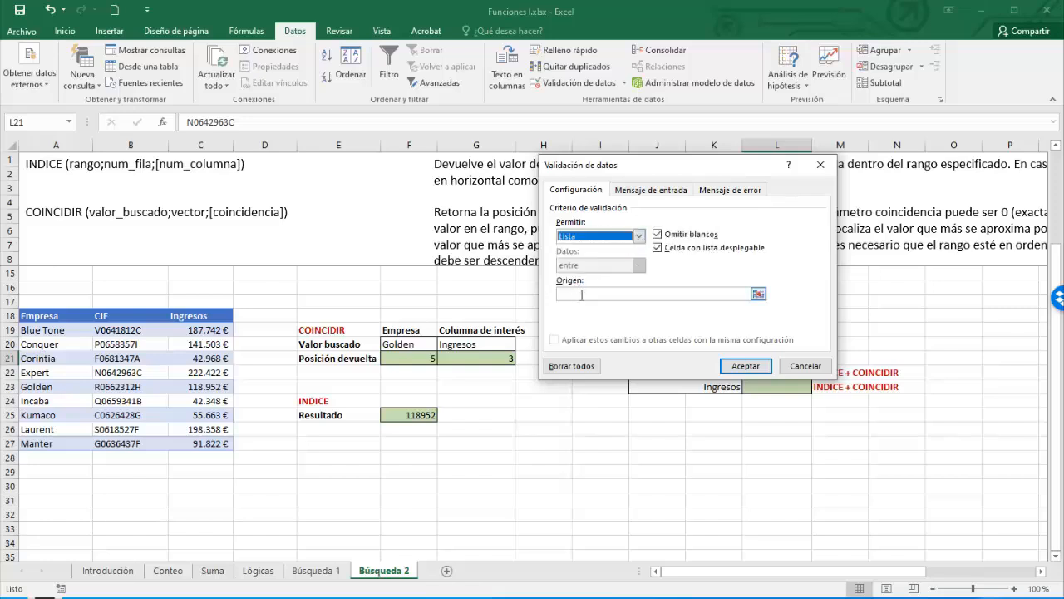
click(758, 295)
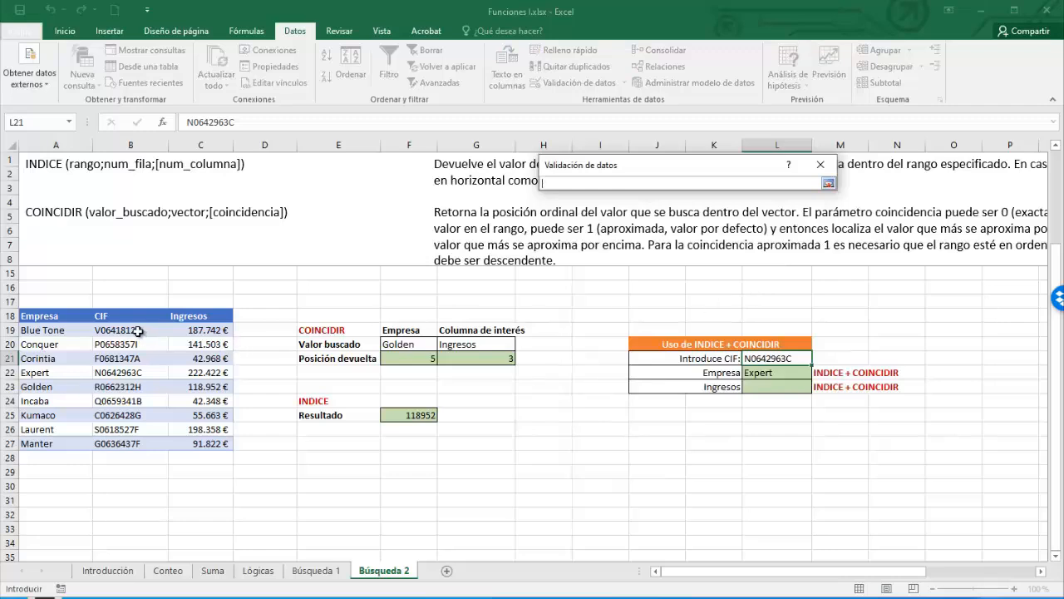
drag(138, 331, 139, 447)
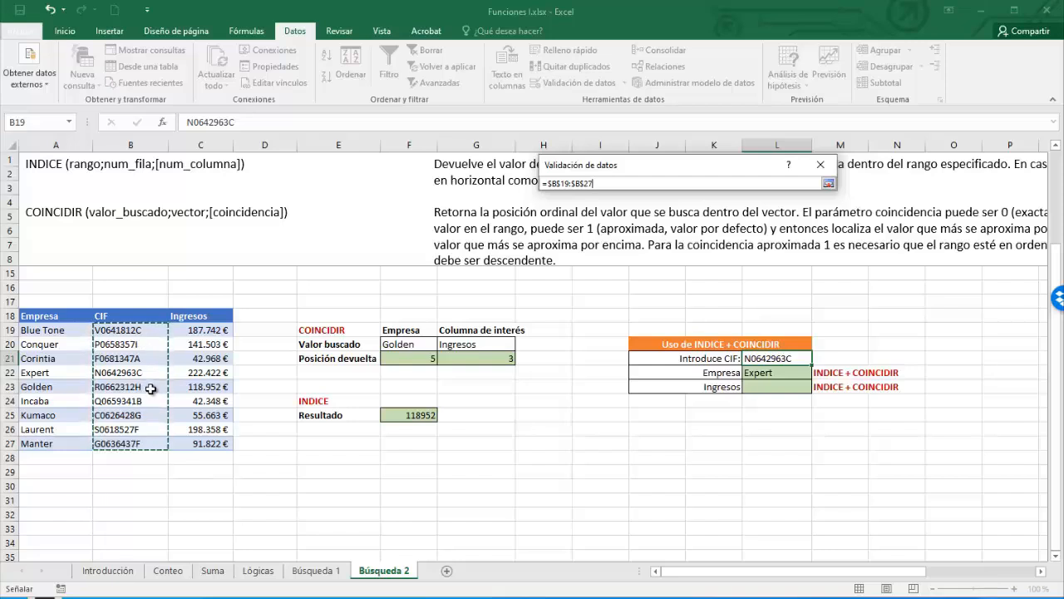
- Apply the CIF dropdown and choose G0636437F in L21, so Empresa shows Manter
click(828, 183)
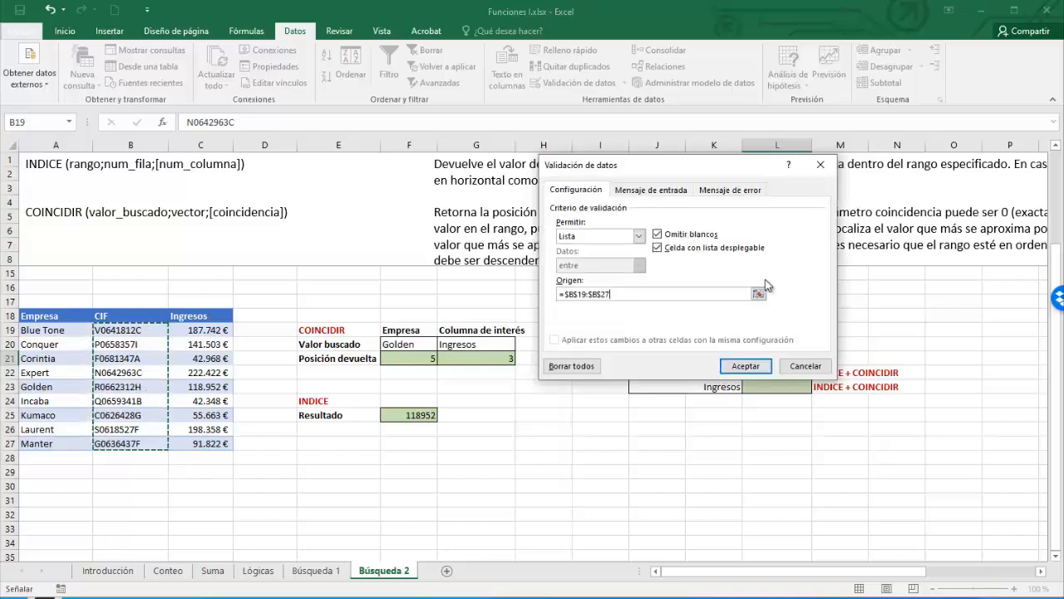
click(744, 366)
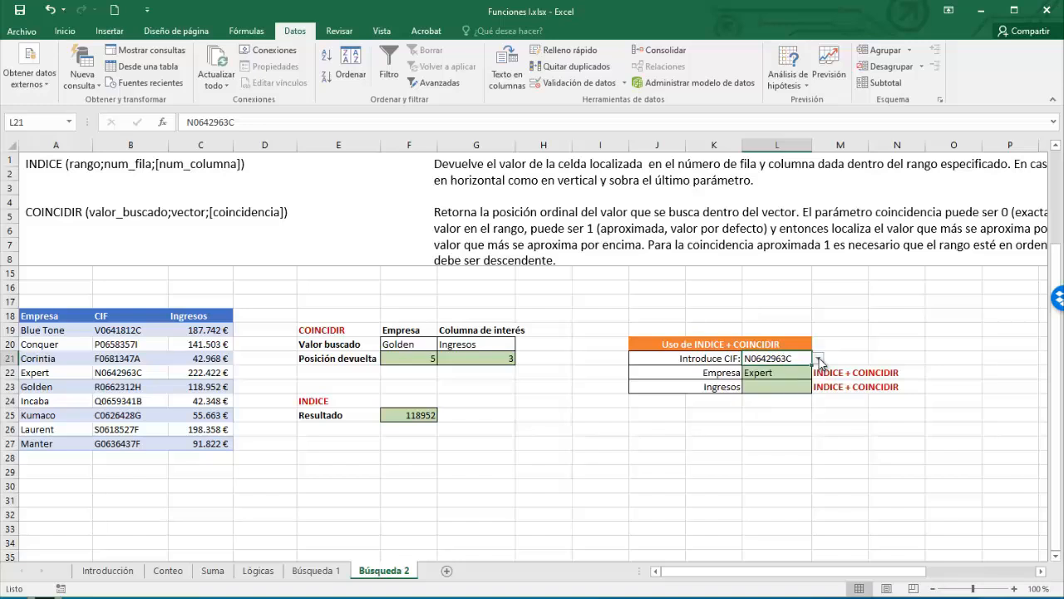
click(819, 359)
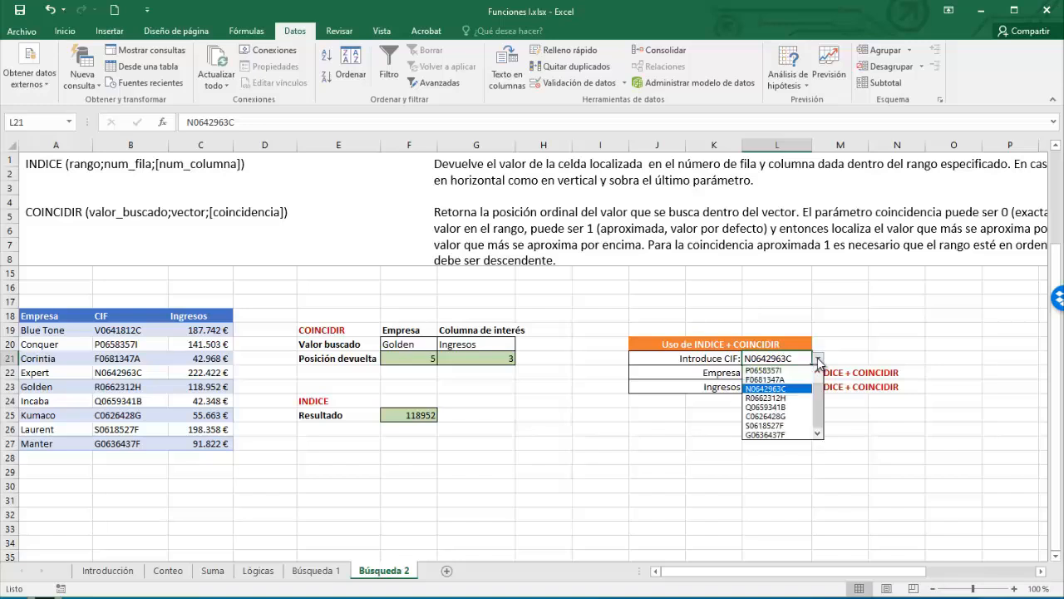
click(776, 434)
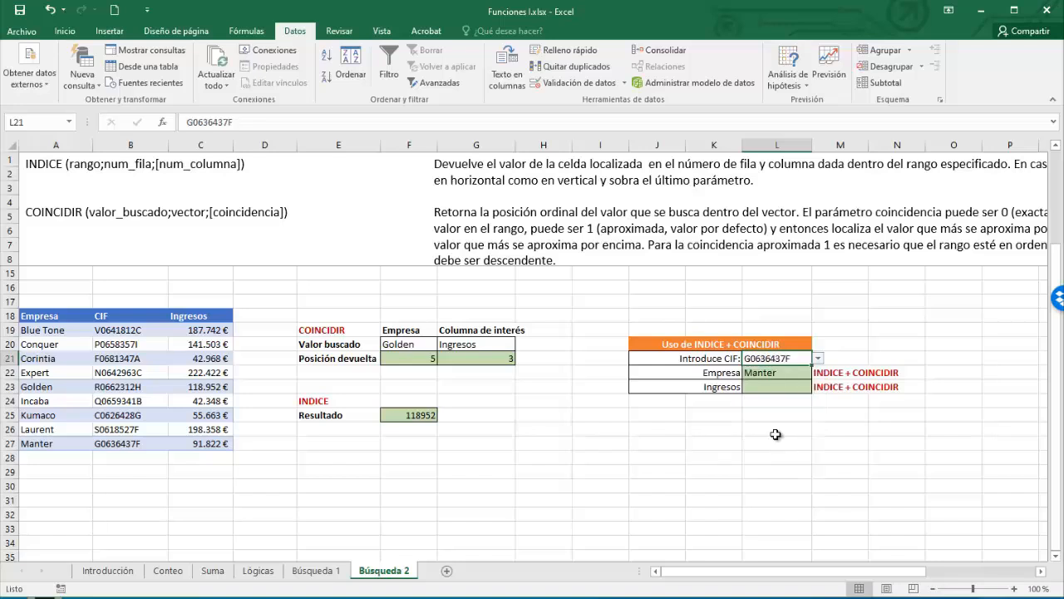